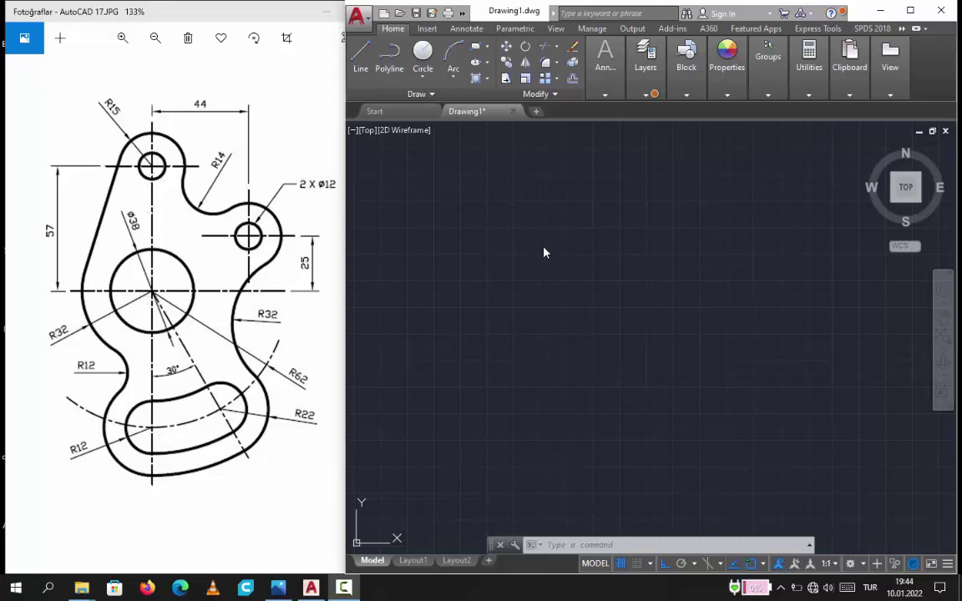
# In Layer Properties, add a new layer and name it 'Eksen Çizgisi'
pyautogui.click(647, 96)
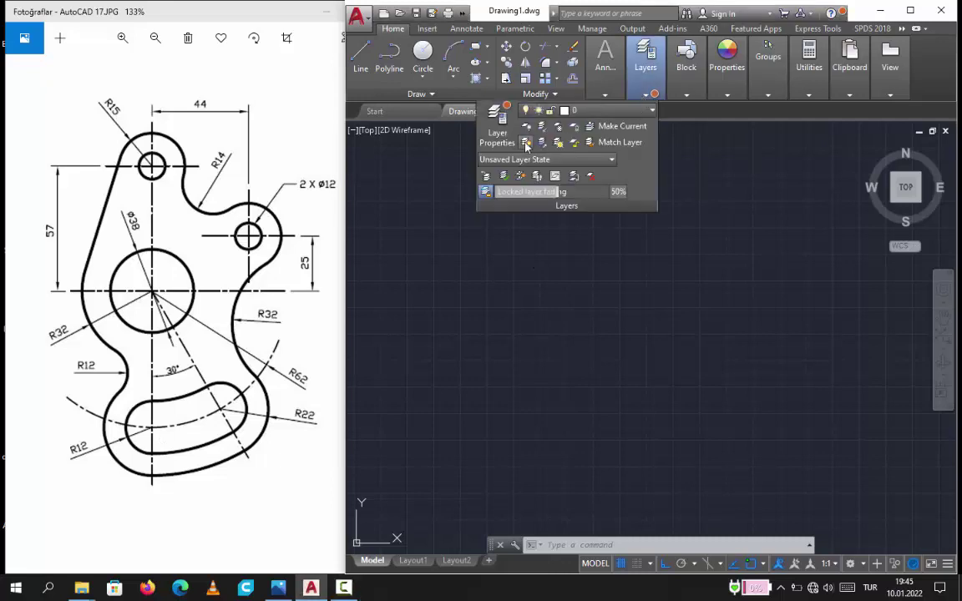
pyautogui.click(501, 121)
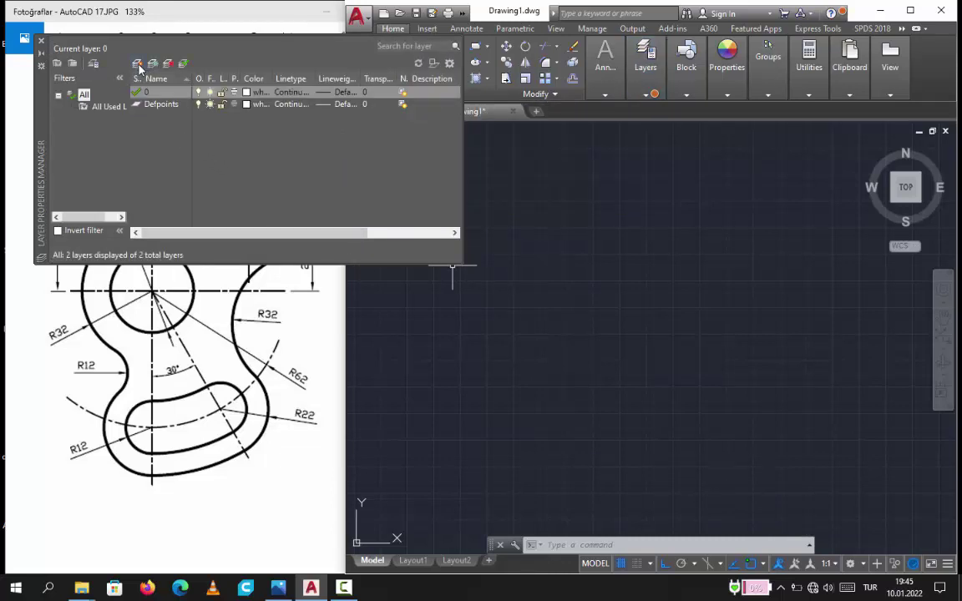
pyautogui.click(138, 65)
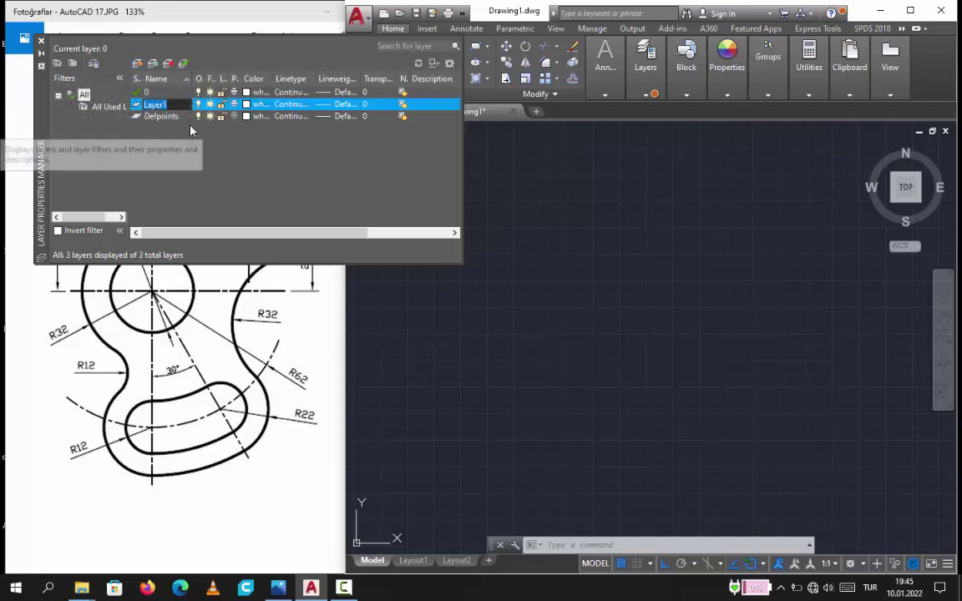
pyautogui.write('Eksen')
pyautogui.press('Return')
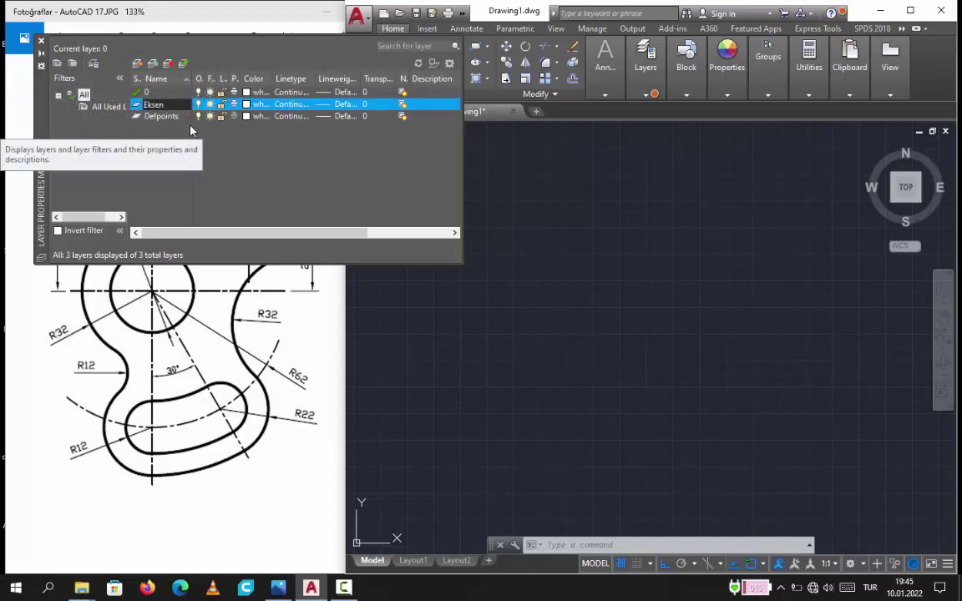
pyautogui.write(' Çizg...')
pyautogui.press('Return')
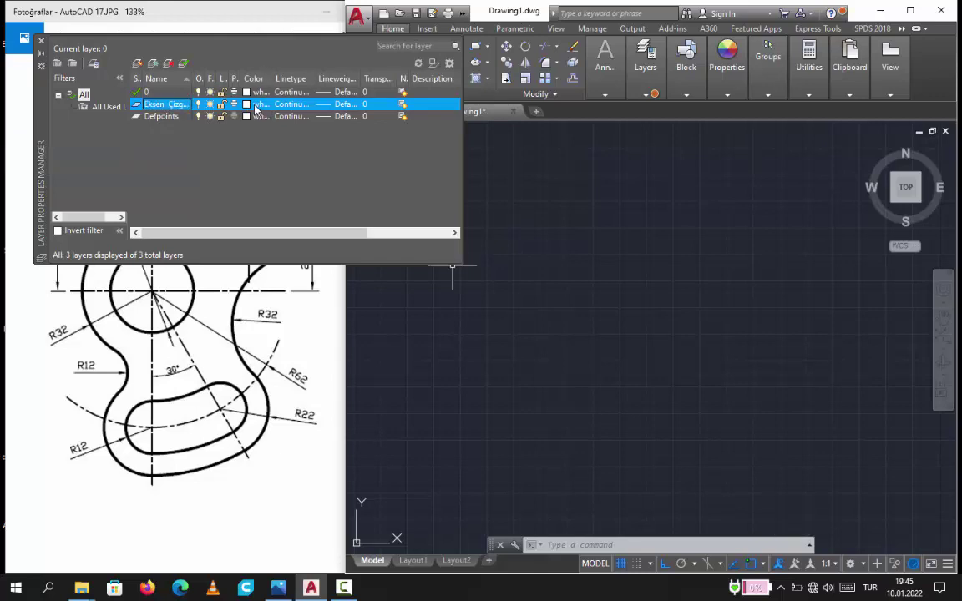
# Set the Eksen Çizgisi layer colour to green
pyautogui.click(256, 105)
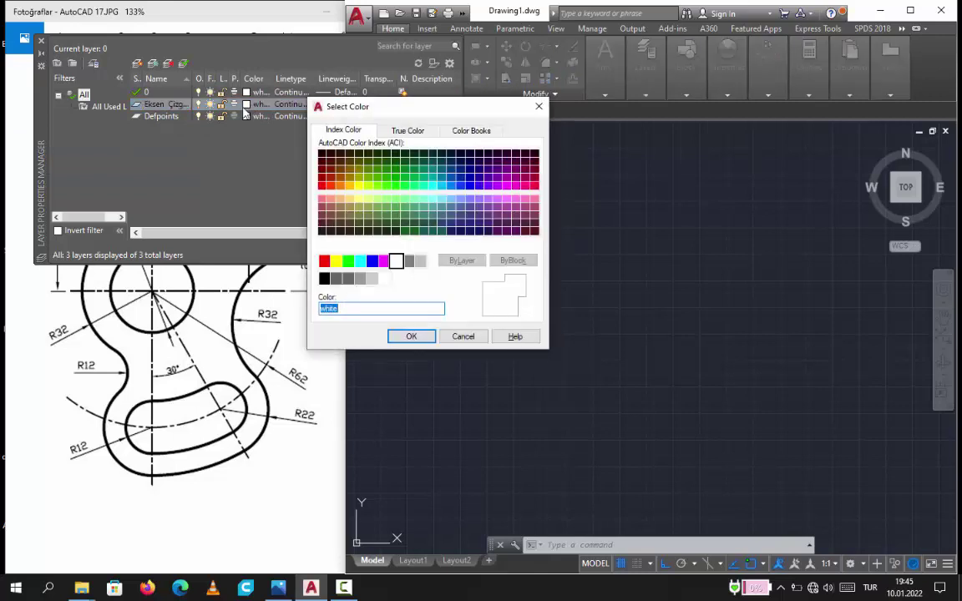
pyautogui.click(349, 262)
pyautogui.click(411, 336)
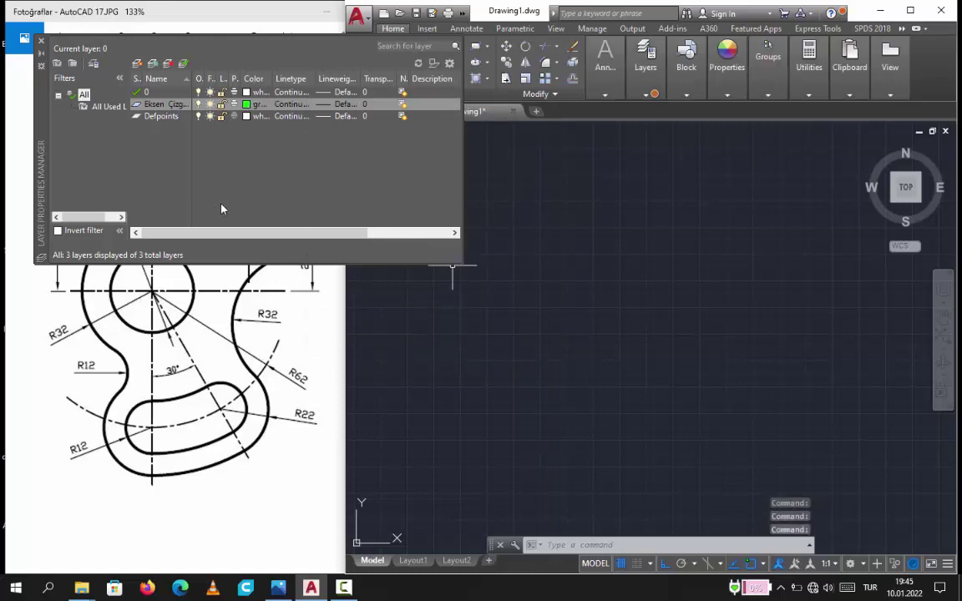
# Load the CENTER2 linetype, assign it to Eksen Çizgisi, and close the layer manager
pyautogui.click(290, 111)
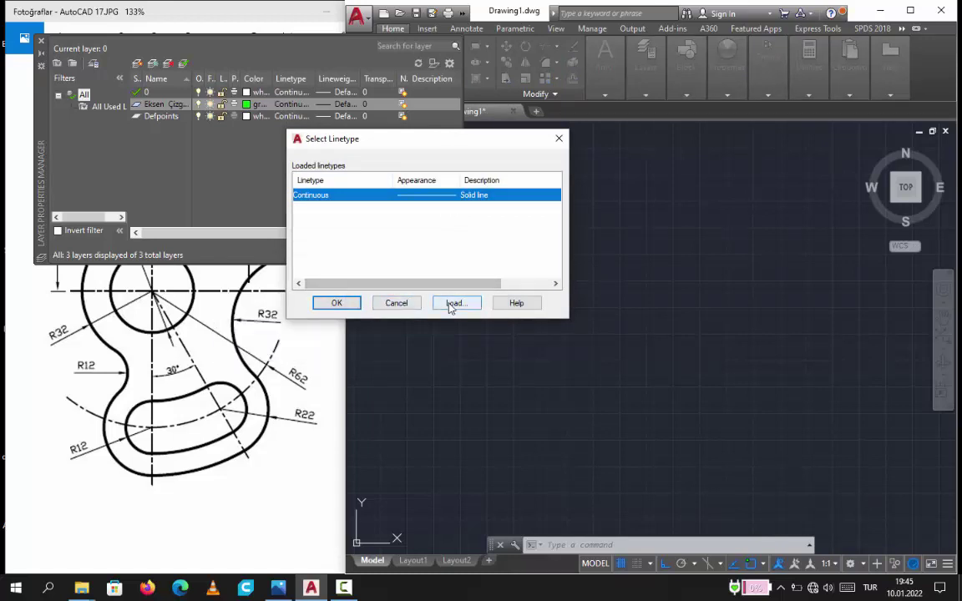
pyautogui.click(454, 304)
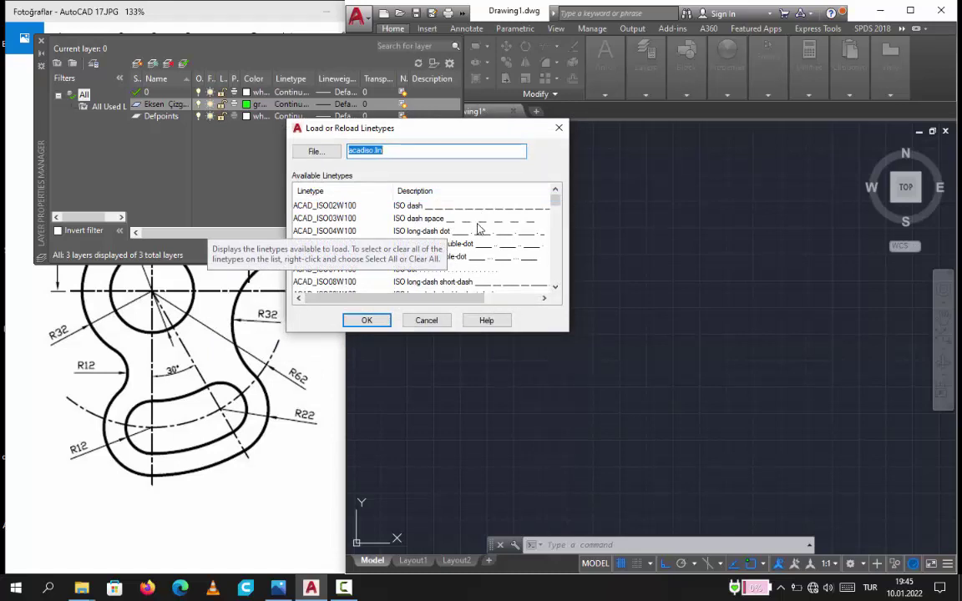
pyautogui.scroll(-1, 479, 230)
pyautogui.scroll(-2, 479, 242)
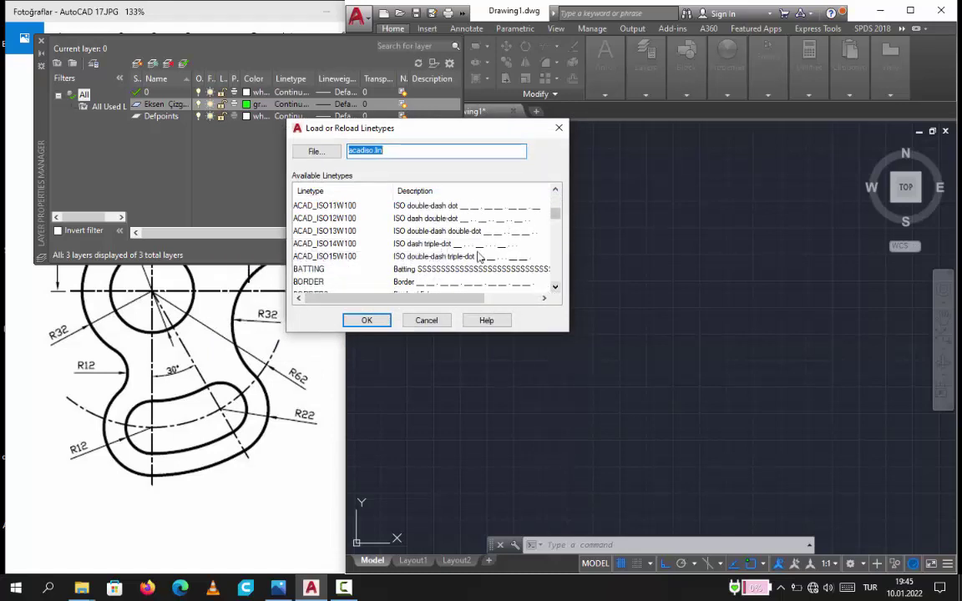
pyautogui.scroll(-1, 481, 258)
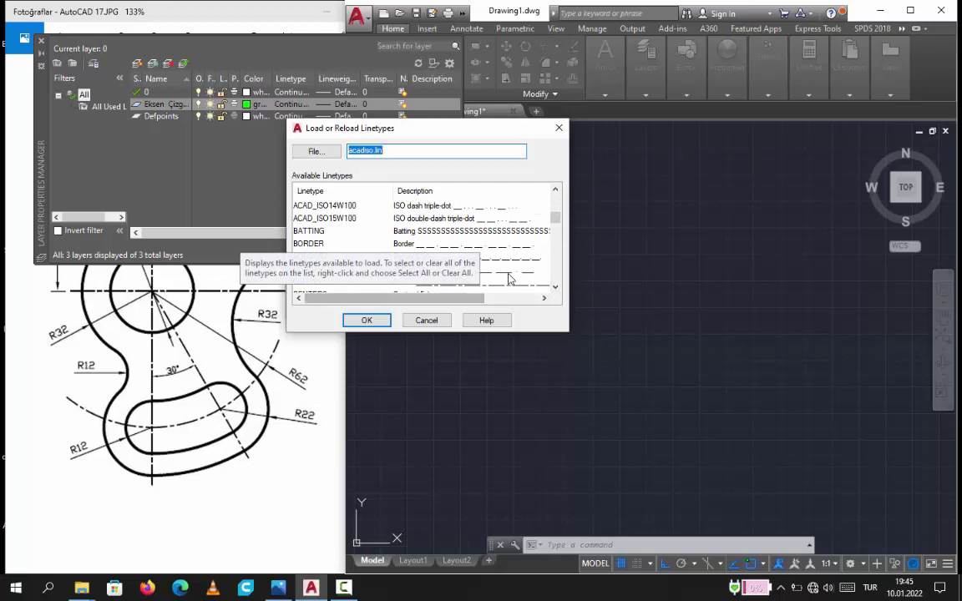
pyautogui.click(326, 270)
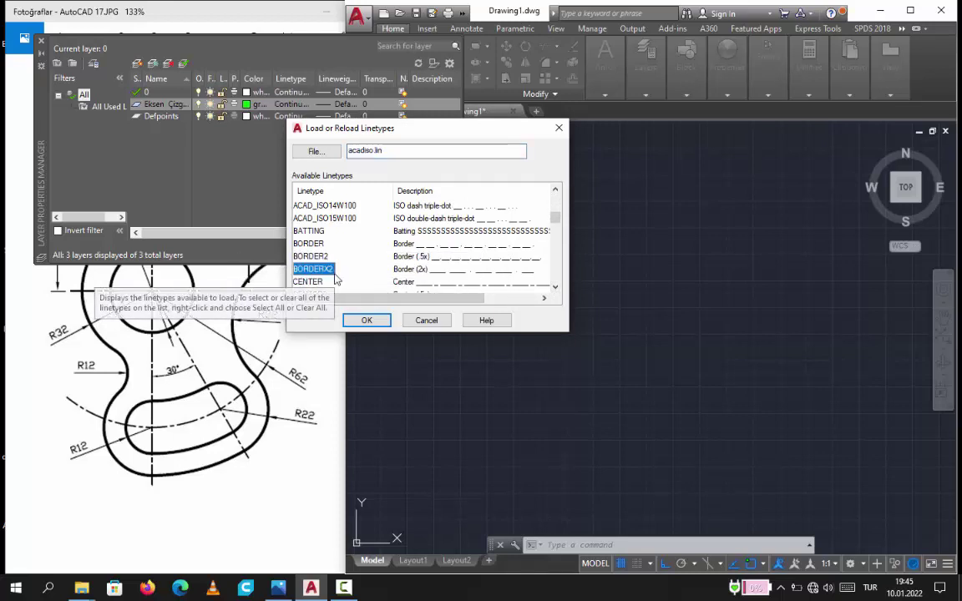
pyautogui.scroll(-1, 376, 267)
pyautogui.click(408, 257)
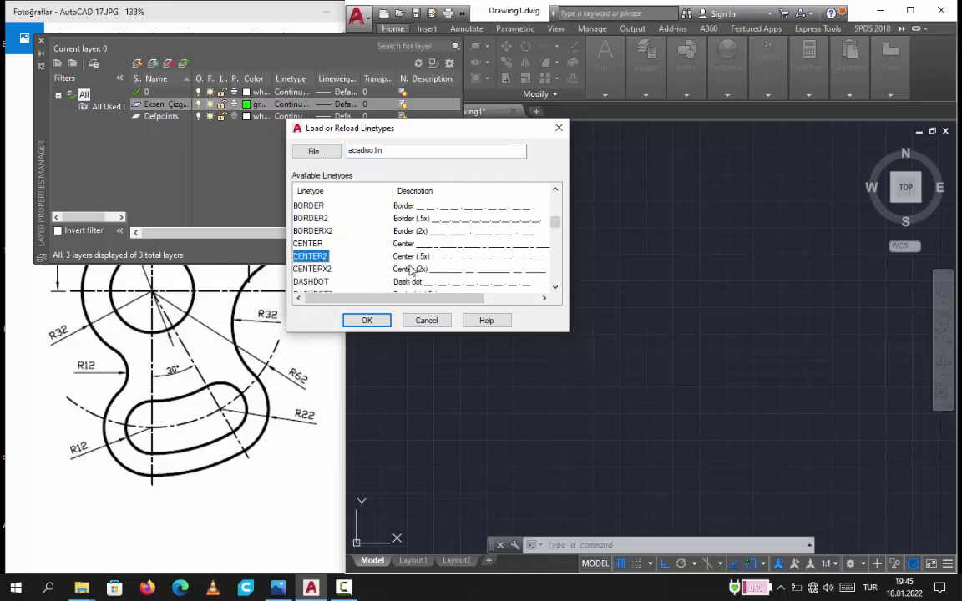
pyautogui.click(366, 320)
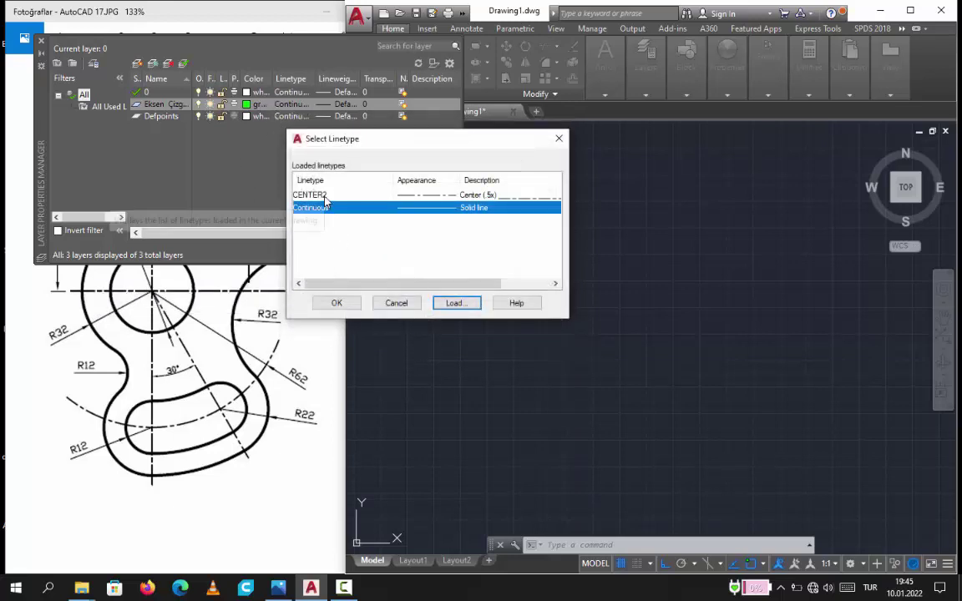
pyautogui.click(299, 194)
pyautogui.click(337, 303)
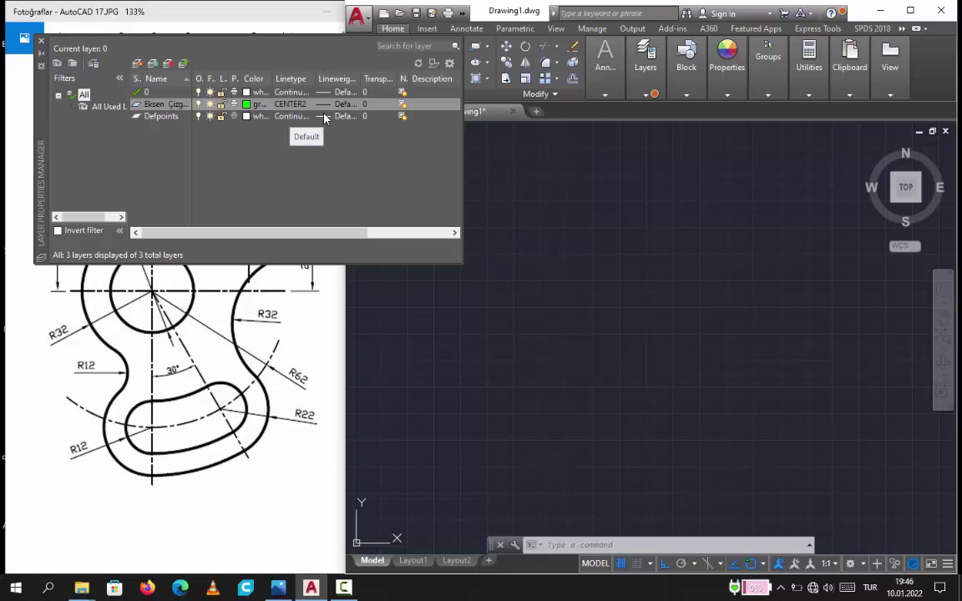
pyautogui.click(40, 44)
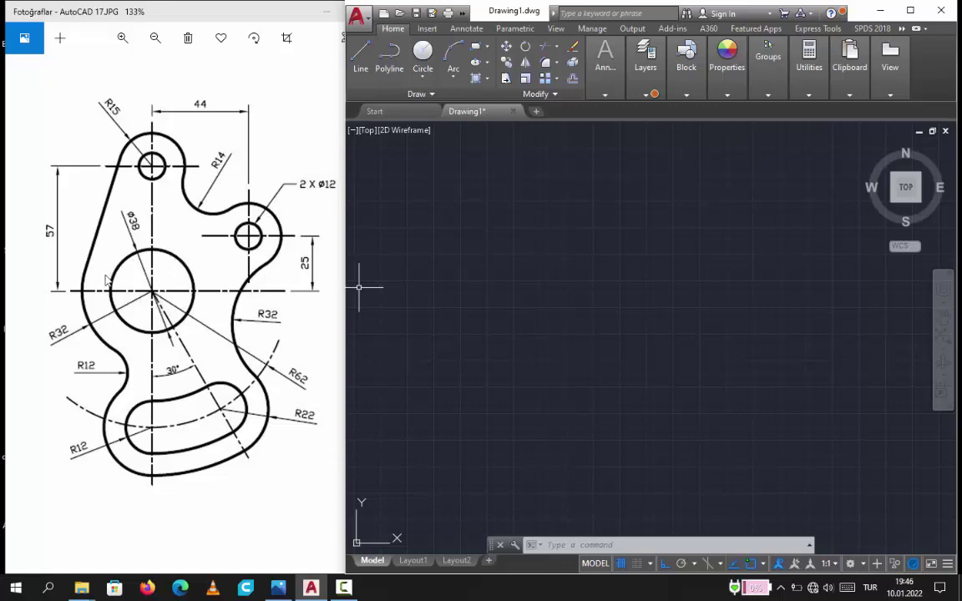
# Draw a radius 32 circle at a picked centre point and zoom in on it
pyautogui.click(423, 56)
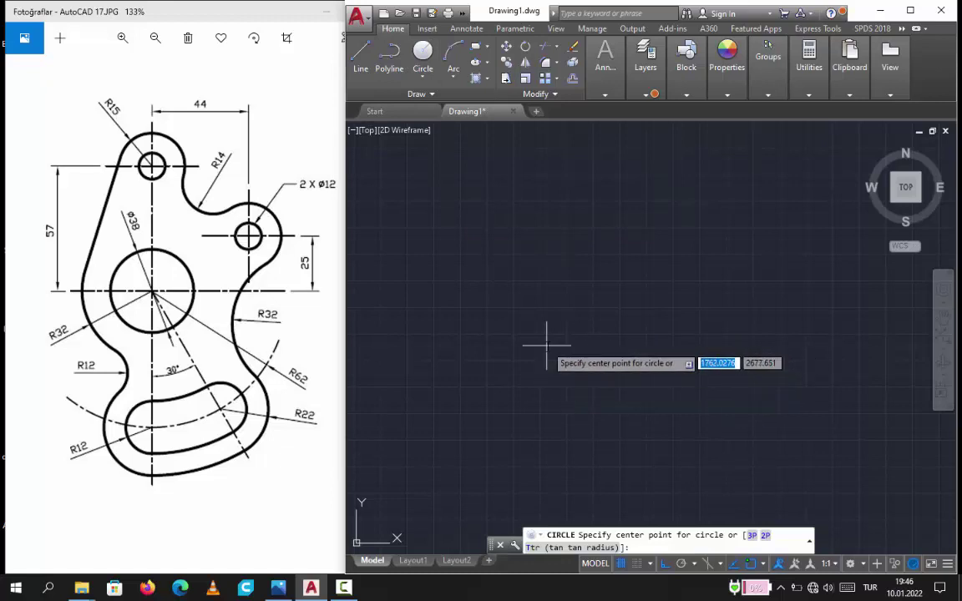
pyautogui.press('Escape')
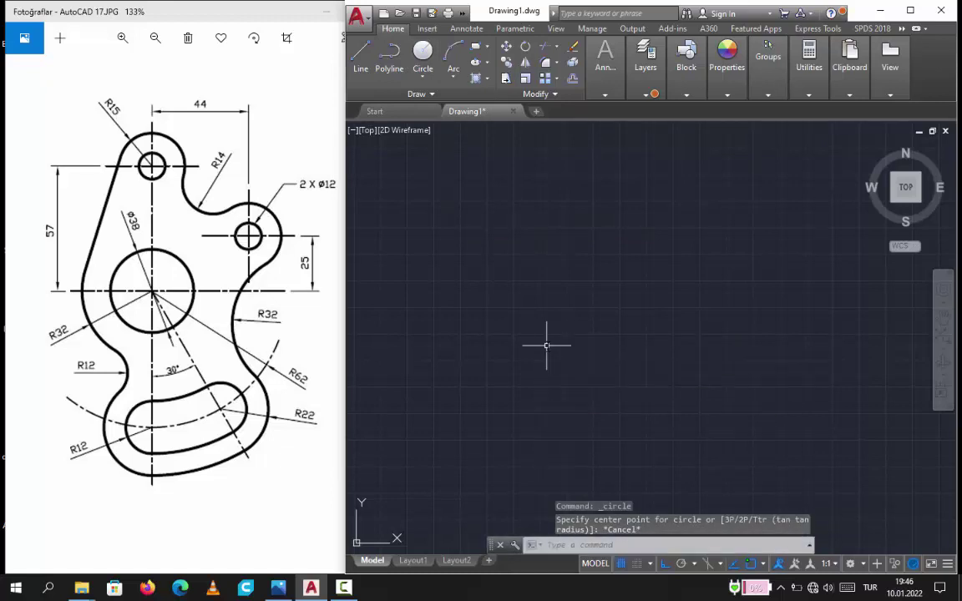
pyautogui.press('F8')
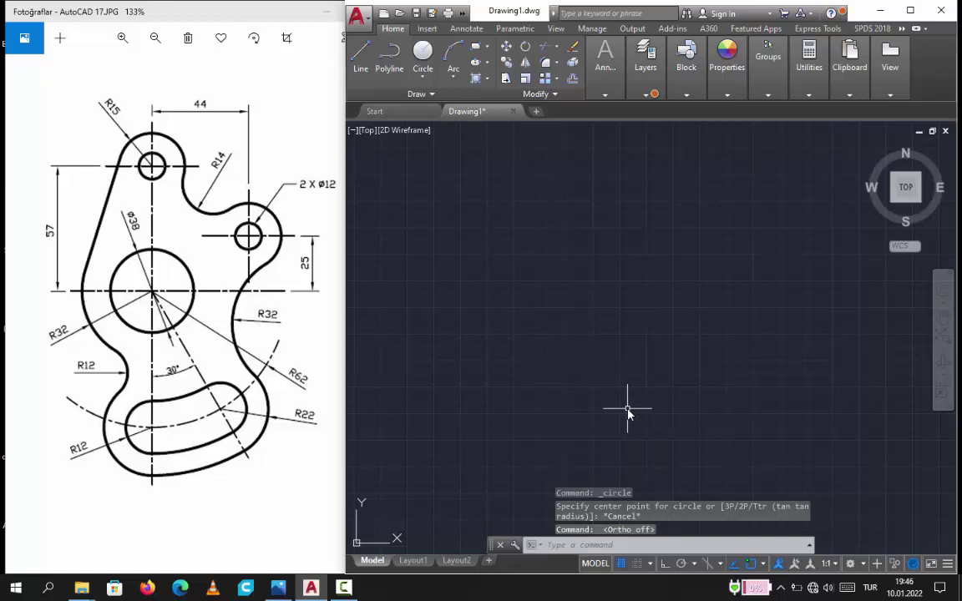
pyautogui.press('F8')
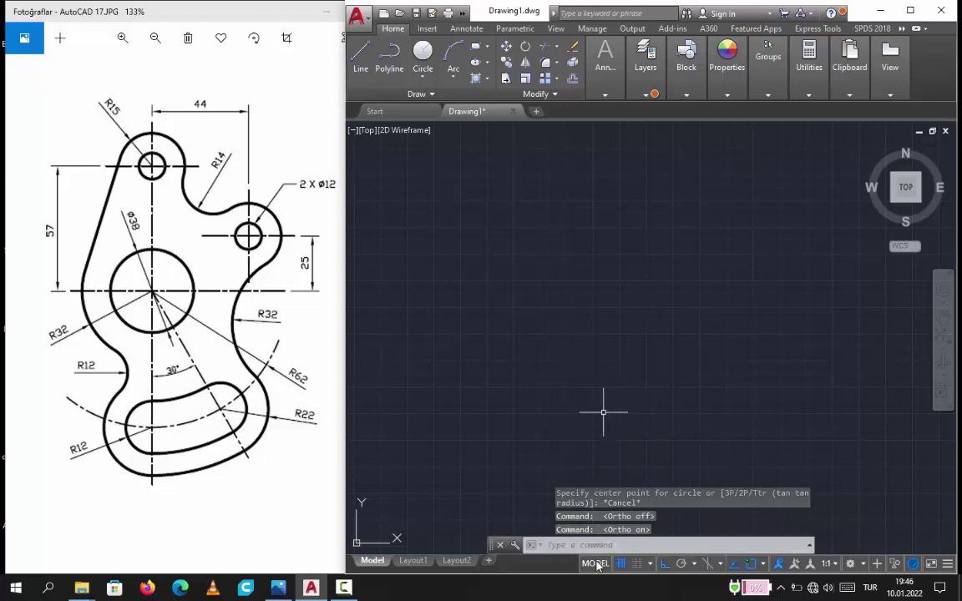
pyautogui.click(422, 57)
pyautogui.click(572, 334)
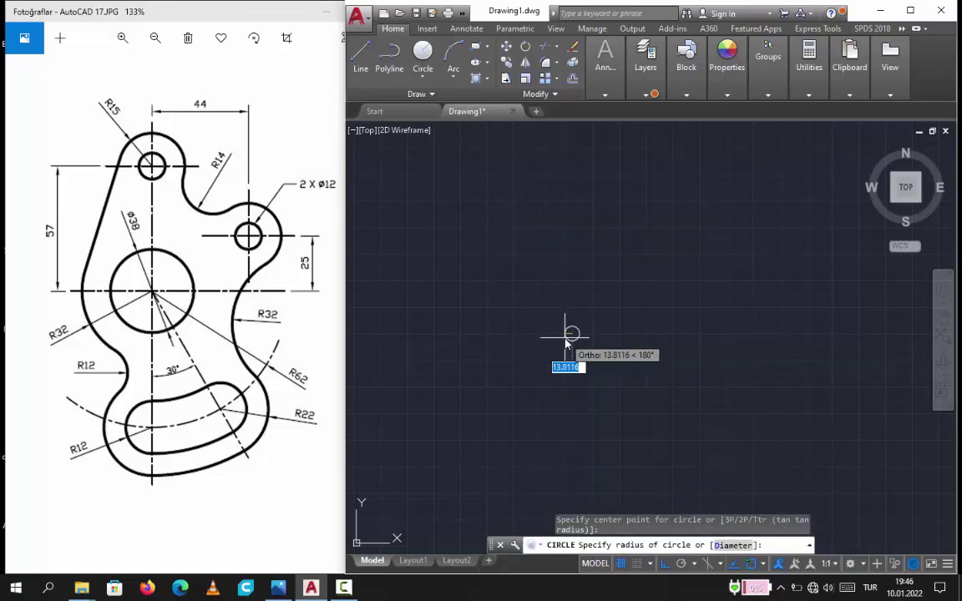
pyautogui.write('32')
pyautogui.press('Return')
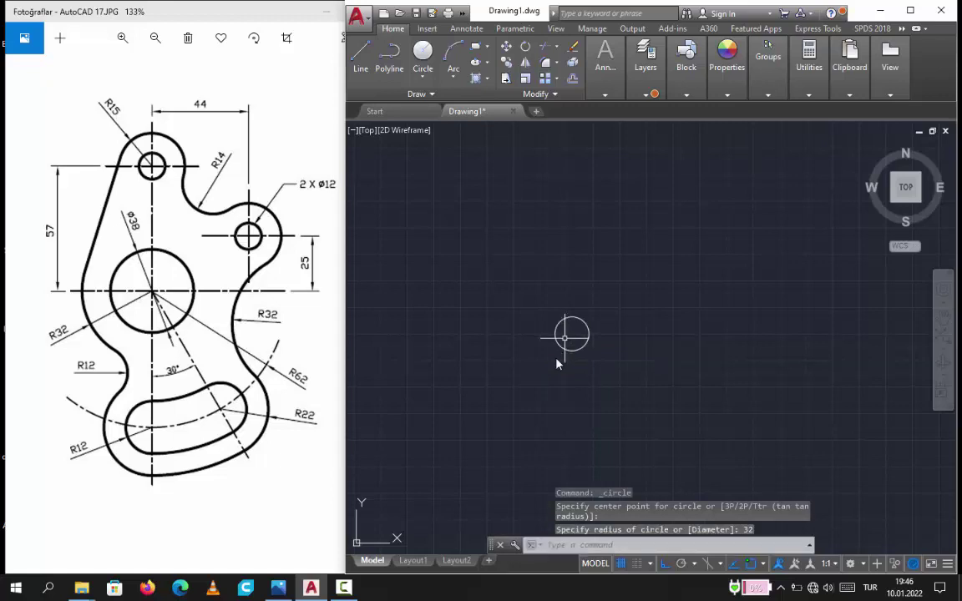
pyautogui.scroll(2, 585, 363)
pyautogui.scroll(2, 562, 341)
pyautogui.moveTo(561, 347)
pyautogui.mouseDown(button='middle')
pyautogui.moveTo(579, 343)
pyautogui.moveTo(586, 353)
pyautogui.moveTo(586, 316)
pyautogui.moveTo(633, 307)
pyautogui.moveTo(522, 327)
pyautogui.moveTo(598, 302)
pyautogui.moveTo(565, 301)
pyautogui.moveTo(620, 292)
pyautogui.moveTo(582, 353)
pyautogui.moveTo(635, 298)
pyautogui.moveTo(584, 299)
pyautogui.moveTo(831, 275)
pyautogui.moveTo(500, 338)
pyautogui.moveTo(564, 319)
pyautogui.moveTo(589, 324)
pyautogui.mouseUp(button='middle')
pyautogui.scroll(2, 562, 354)
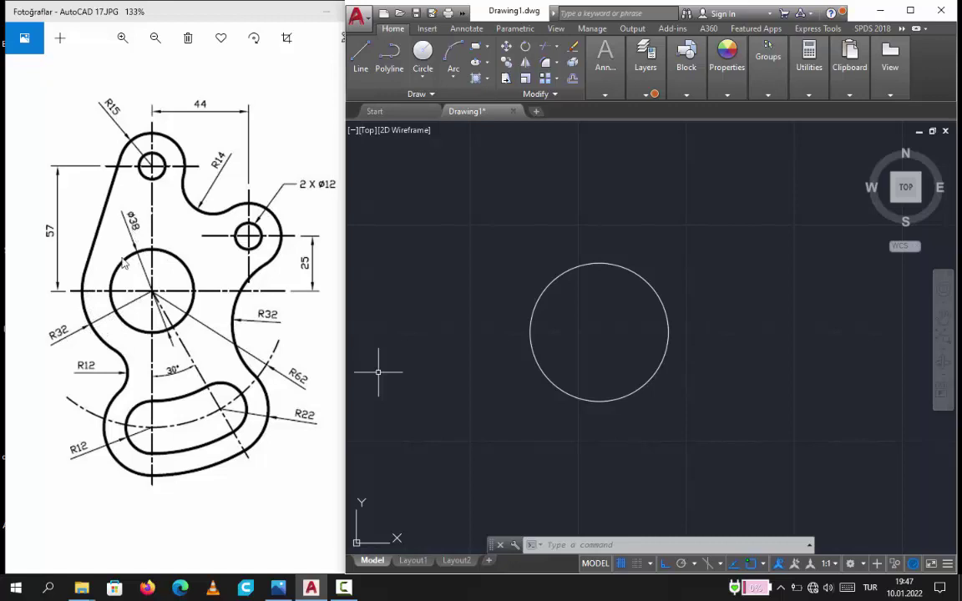
# Draw a diameter 38 circle centred on the R32 circle's centre
pyautogui.click(428, 57)
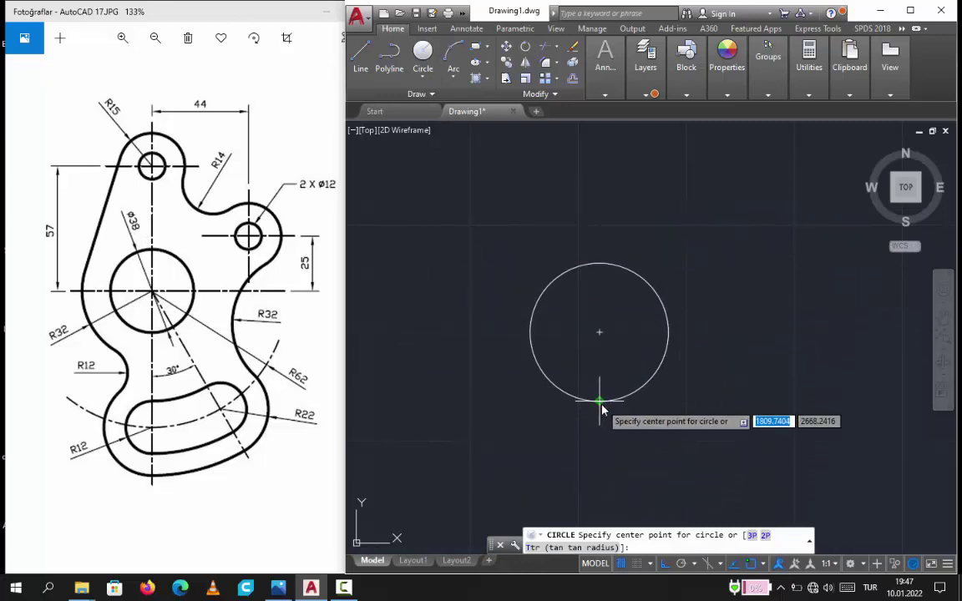
pyautogui.click(601, 339)
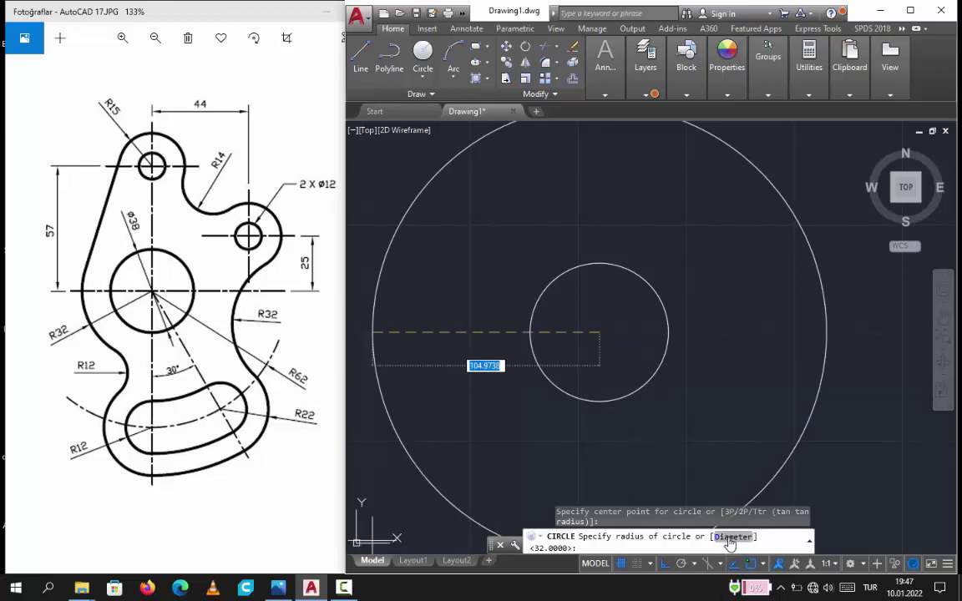
pyautogui.click(726, 538)
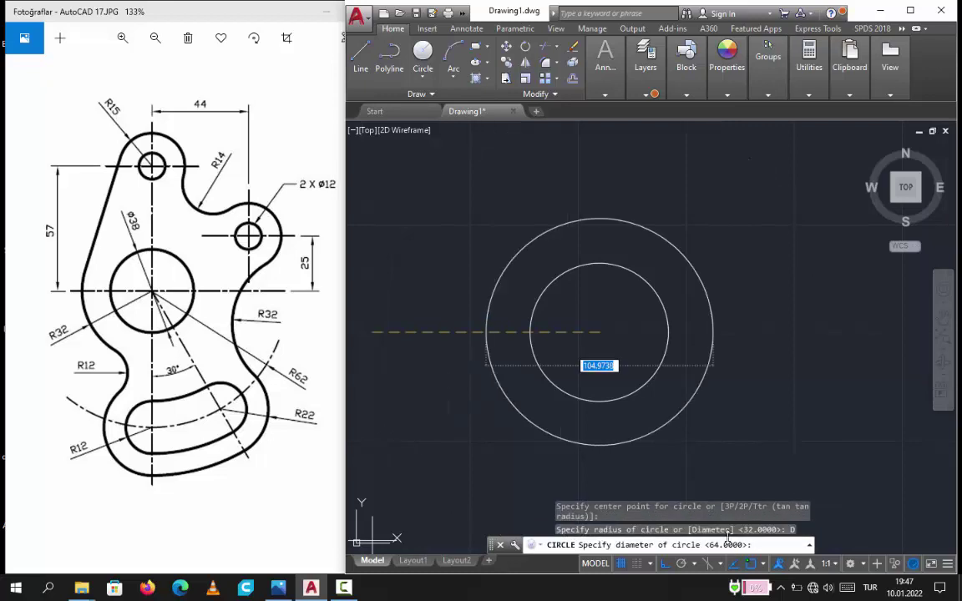
pyautogui.write('3')
pyautogui.write('8')
pyautogui.press('Return')
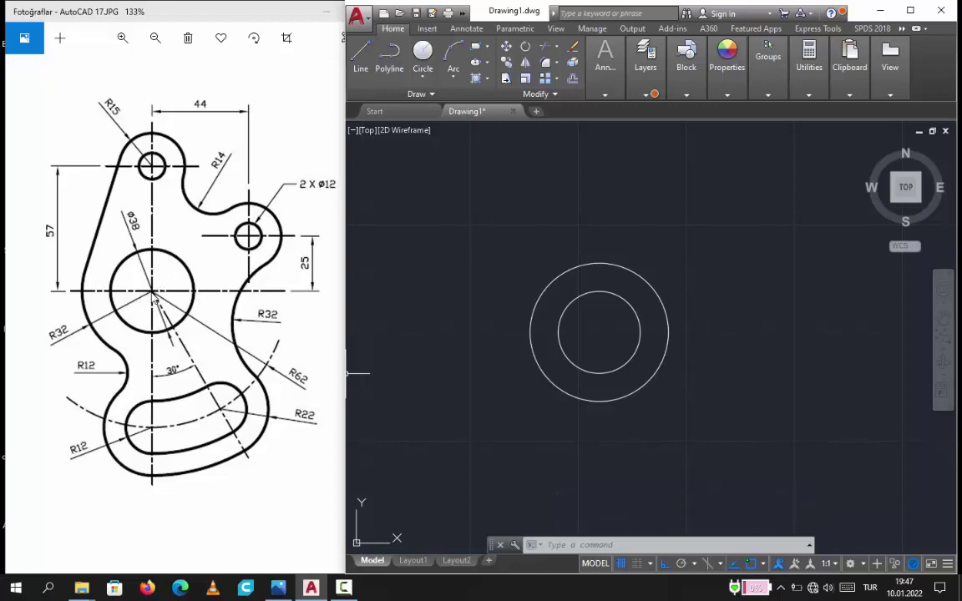
# Make Eksen Çizgisi the current layer
pyautogui.click(646, 93)
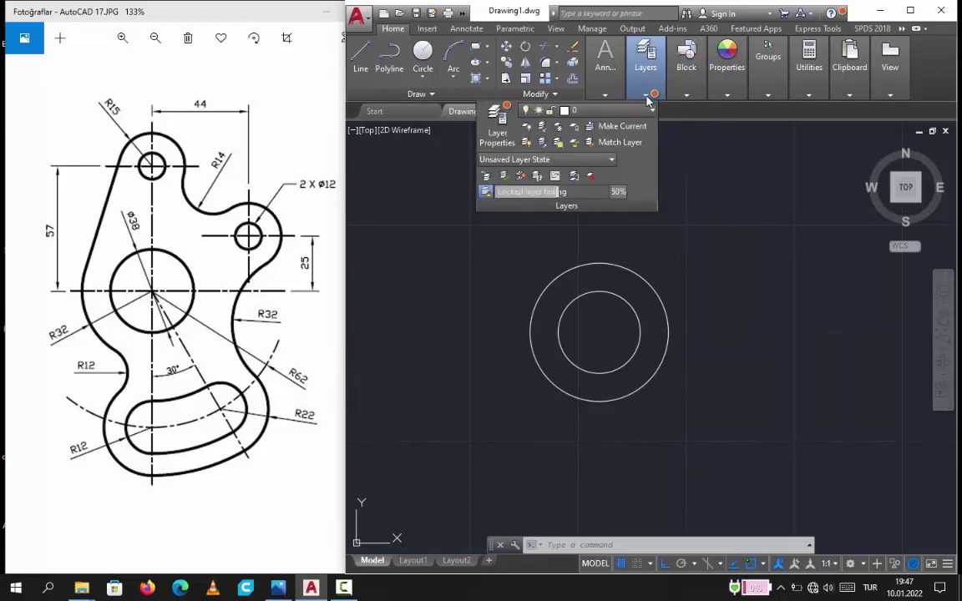
pyautogui.click(601, 110)
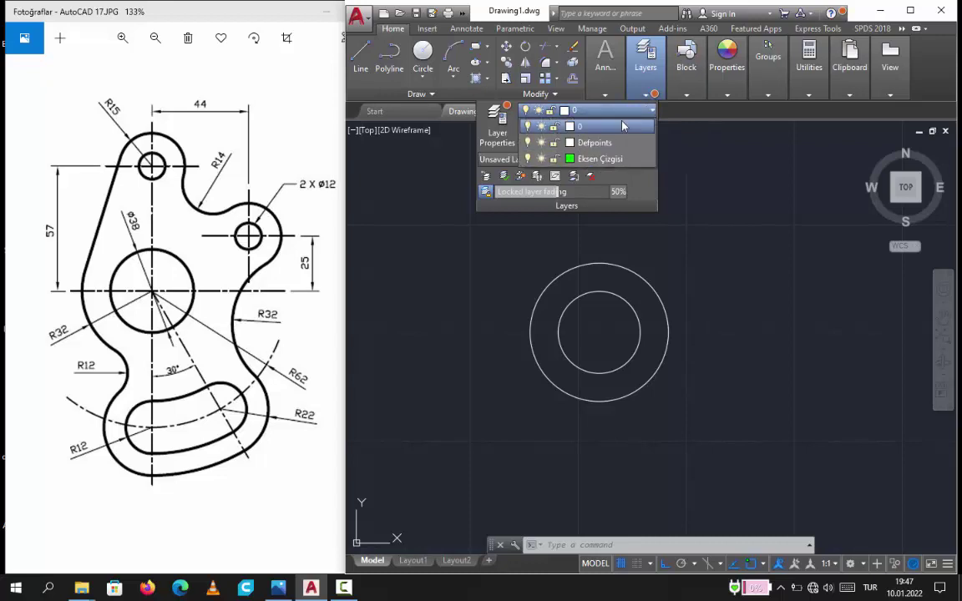
pyautogui.click(602, 159)
# Draw a 57-unit vertical line upward from the circles' centre
pyautogui.click(360, 57)
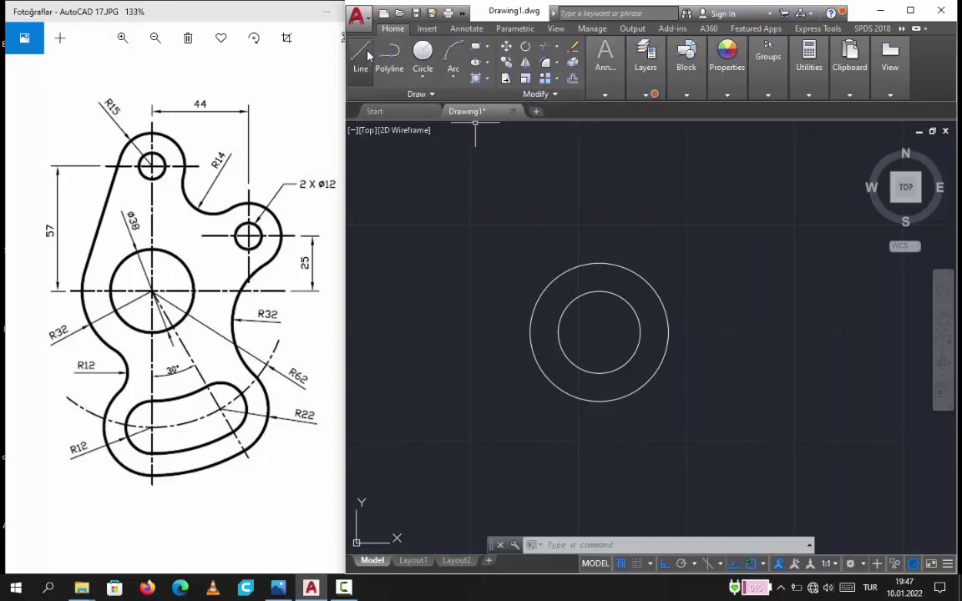
pyautogui.click(599, 332)
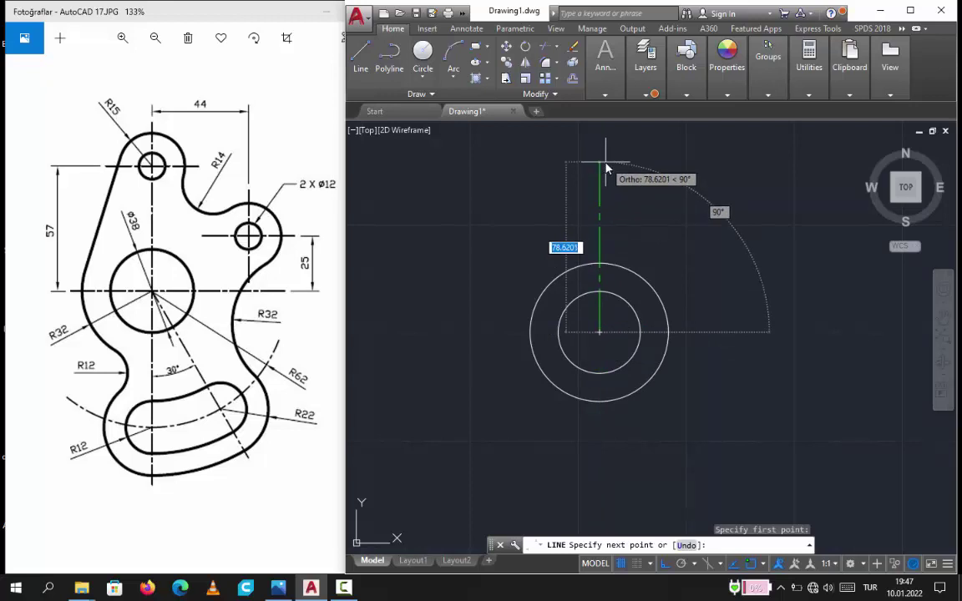
pyautogui.write('5')
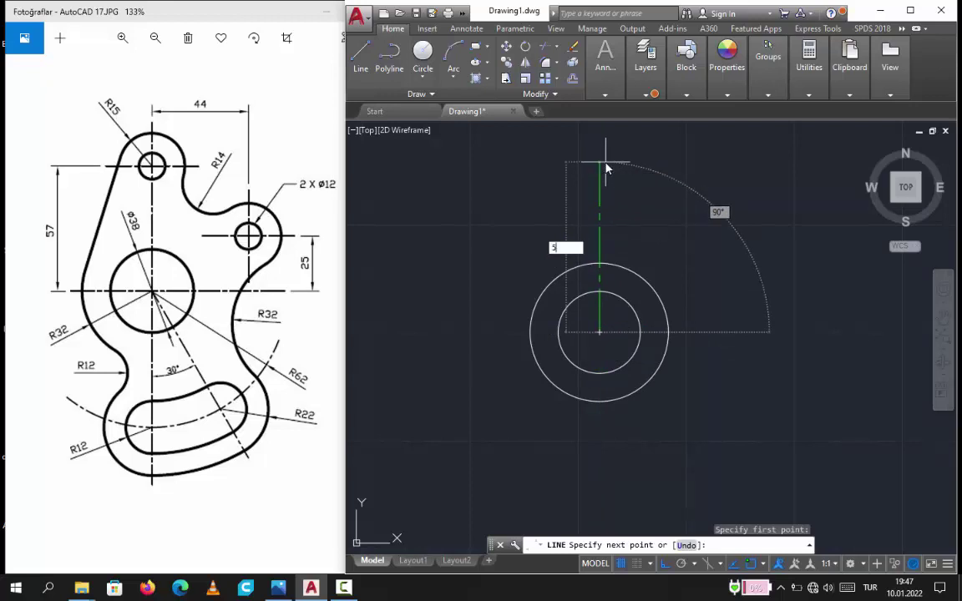
pyautogui.write('7')
pyautogui.press('Return')
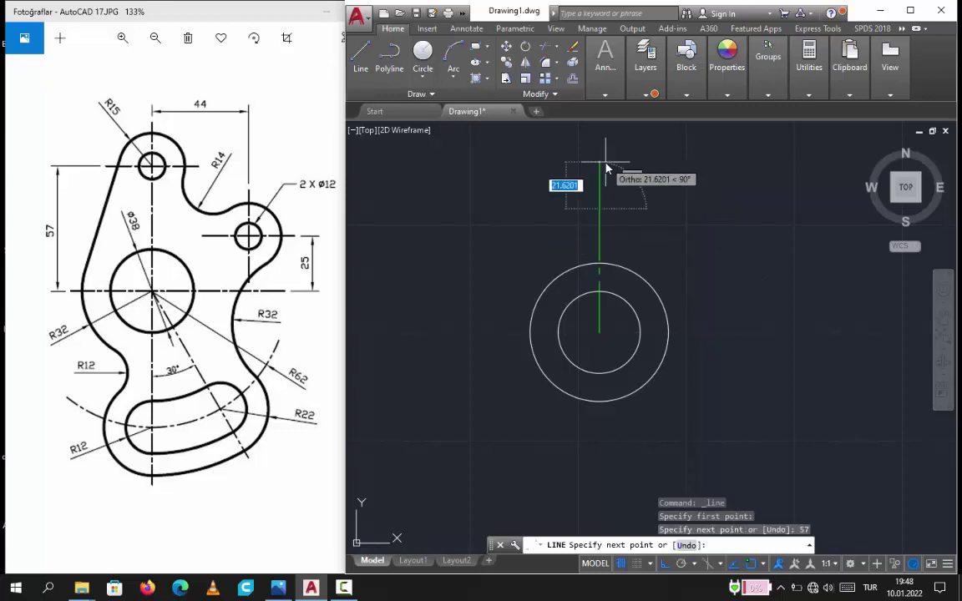
pyautogui.press('Escape')
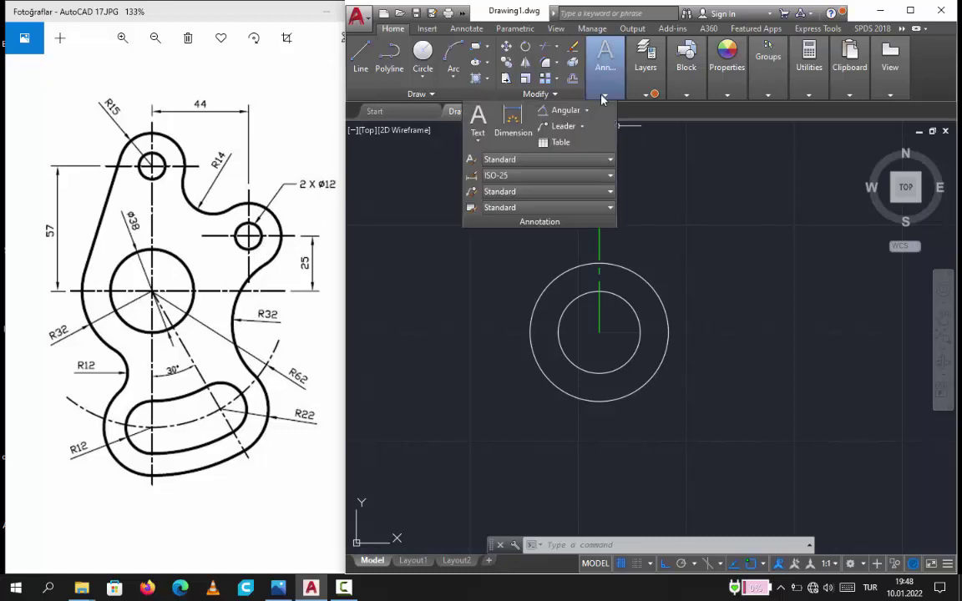
# Make layer 0 current and draw an R15 circle at the centerline's top end
pyautogui.moveTo(644, 67)
pyautogui.click(642, 110)
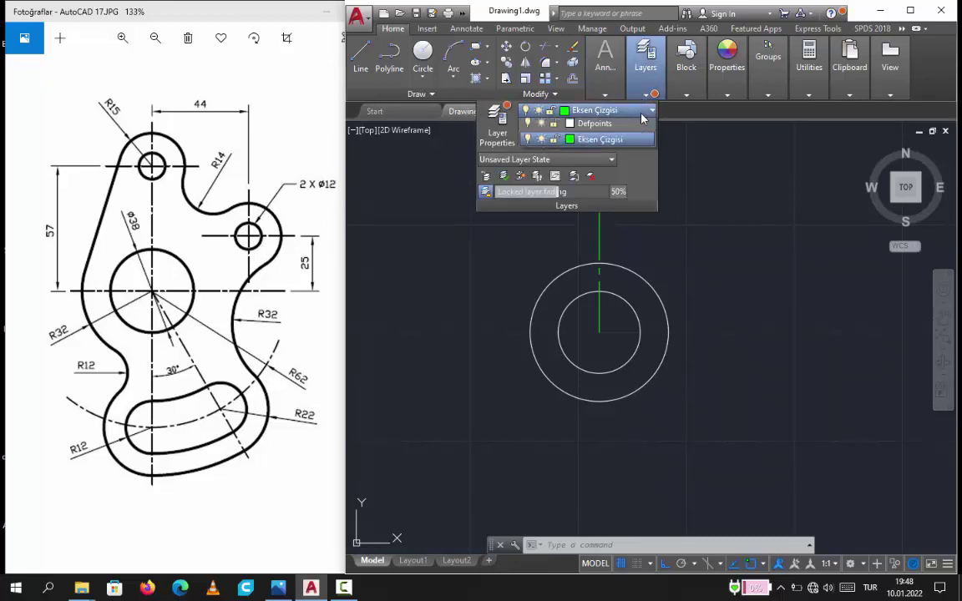
pyautogui.click(585, 128)
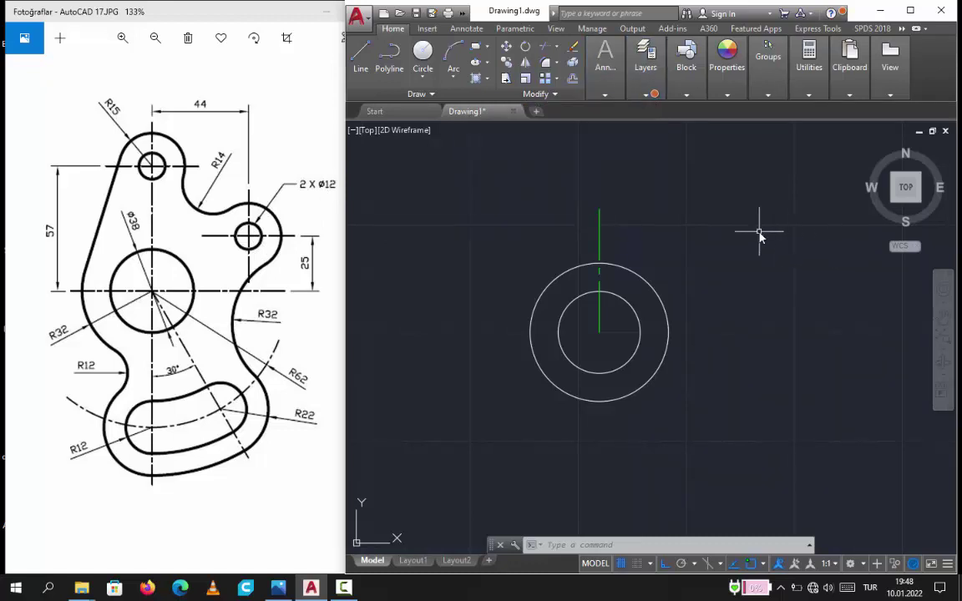
pyautogui.press('Escape')
pyautogui.press('Escape')
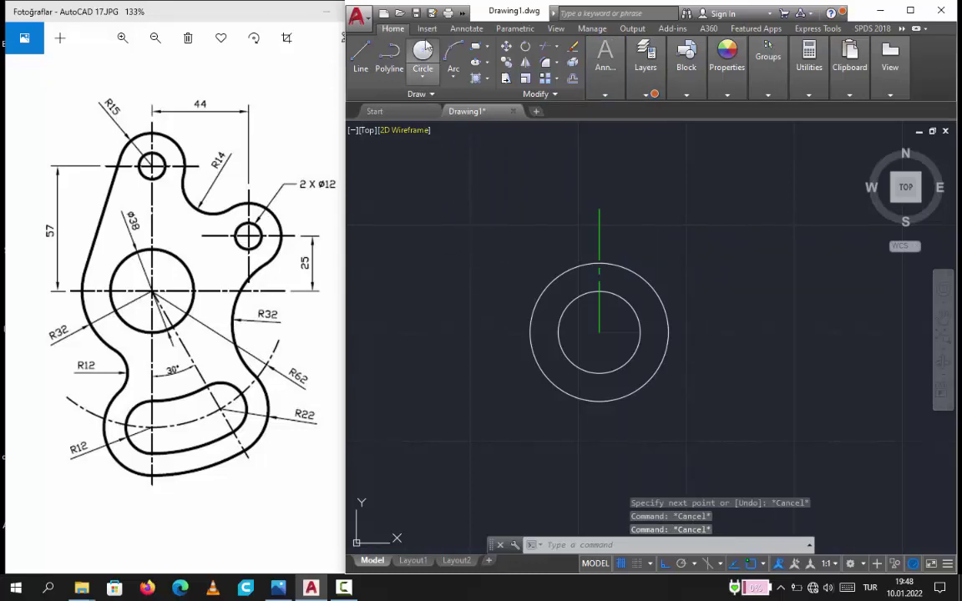
pyautogui.click(422, 51)
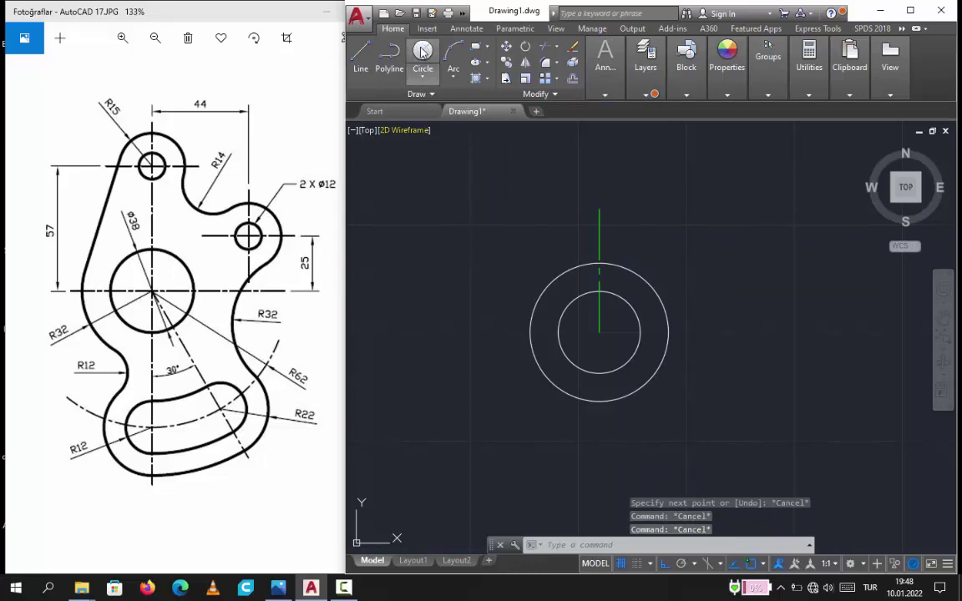
pyautogui.click(599, 209)
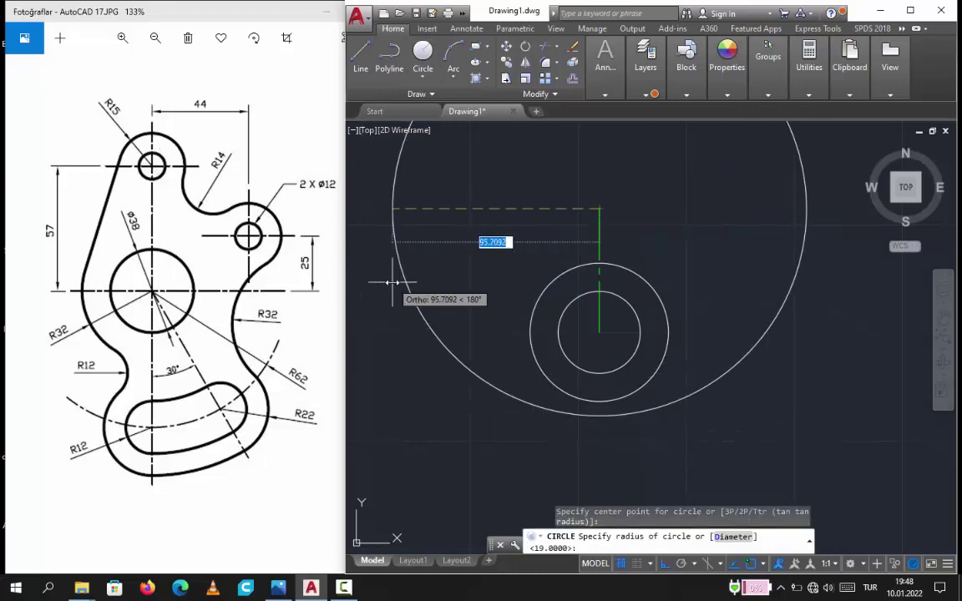
pyautogui.write('15')
pyautogui.press('Return')
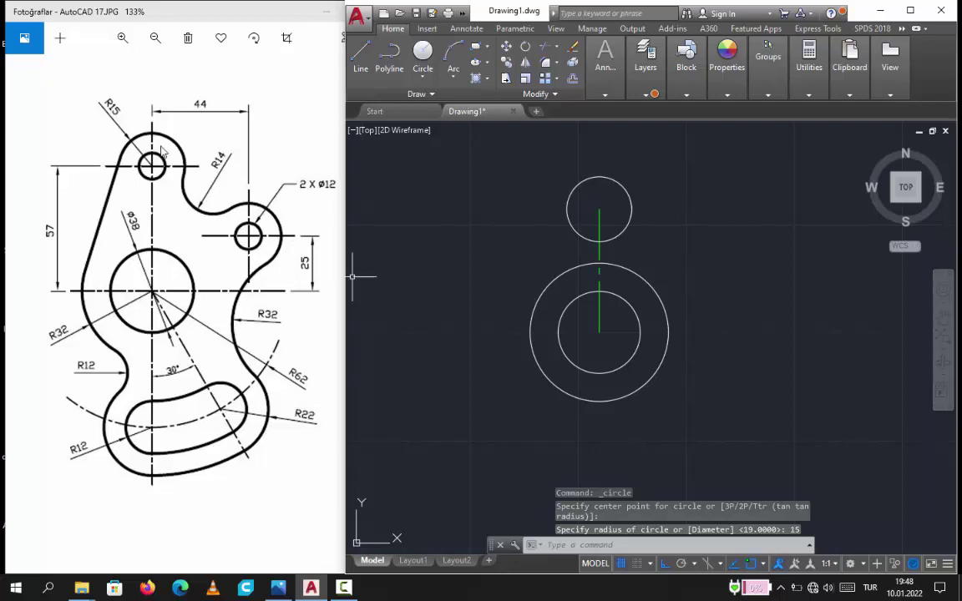
# Repeat Circle for a concentric radius 6 hole, then select the outer top circle
pyautogui.rightClick(494, 204)
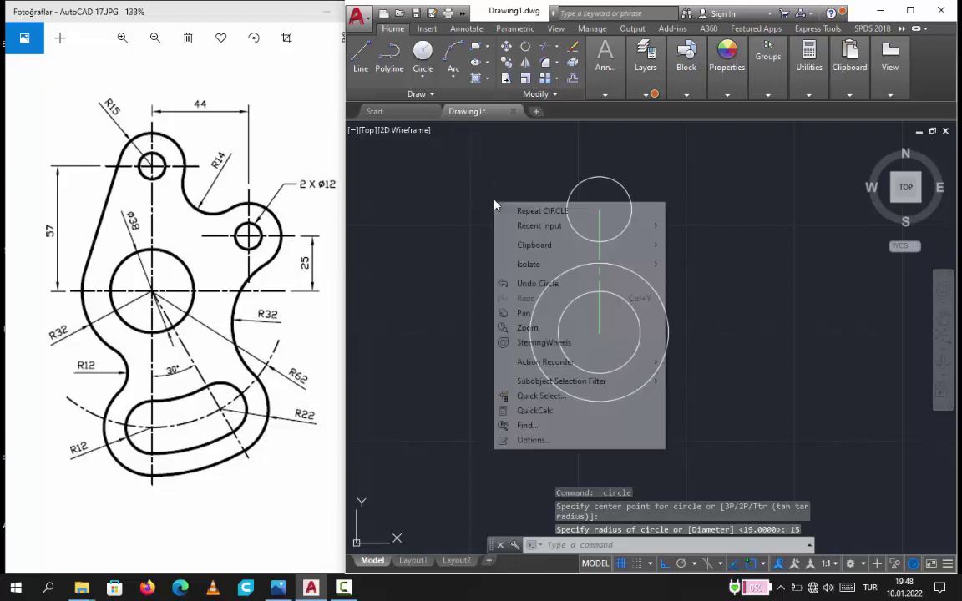
pyautogui.click(544, 214)
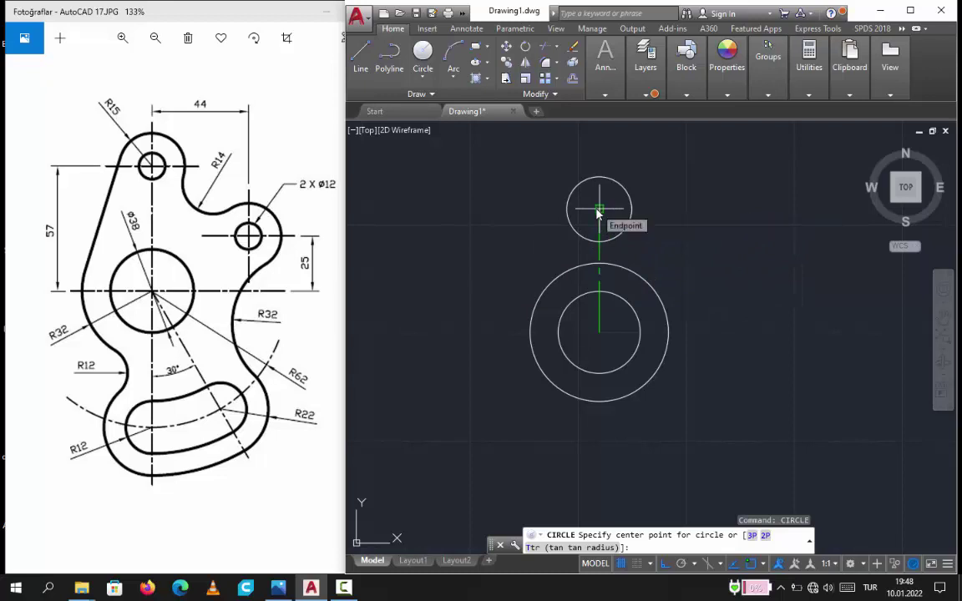
pyautogui.click(597, 212)
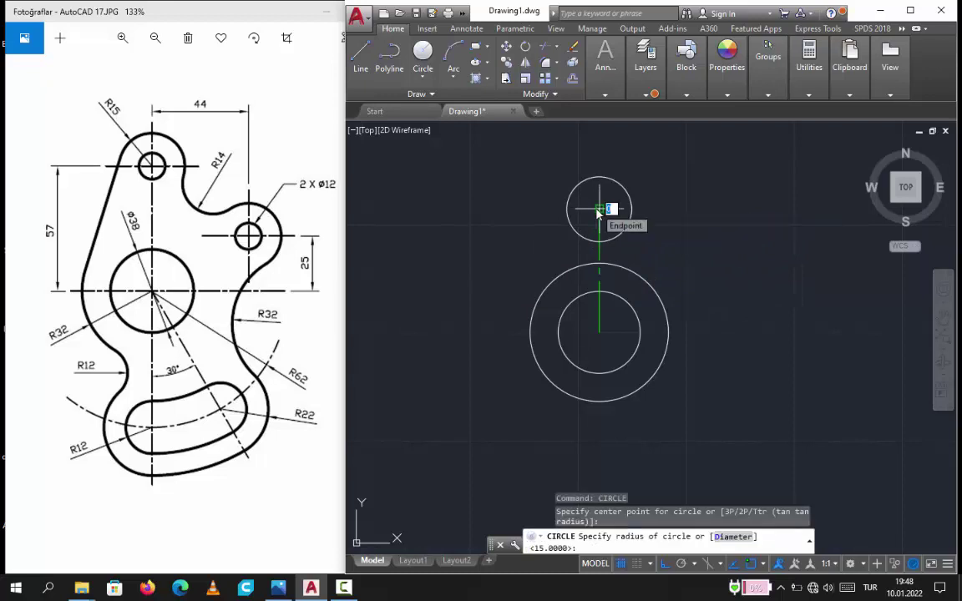
pyautogui.write('d')
pyautogui.press('Return')
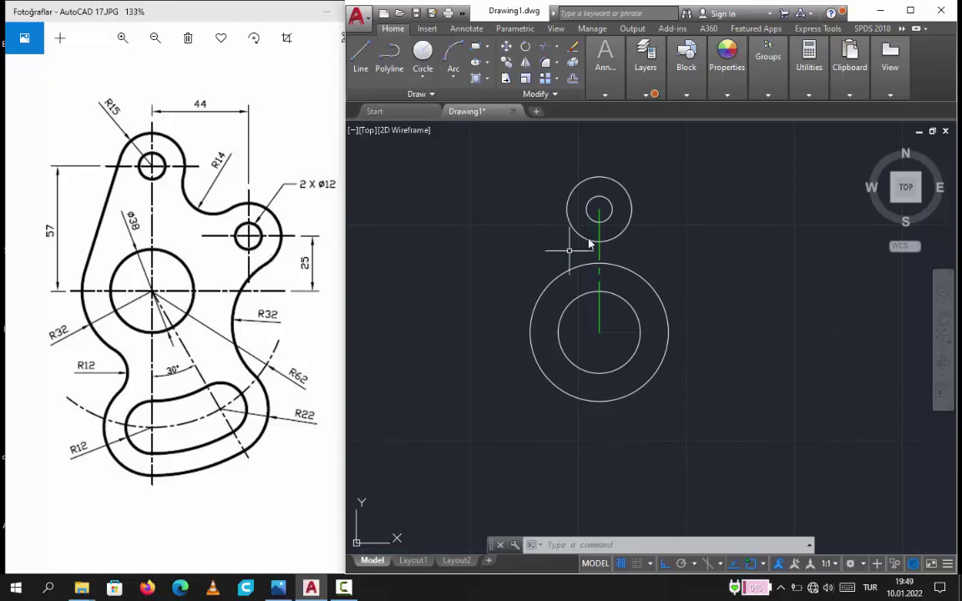
pyautogui.click(631, 237)
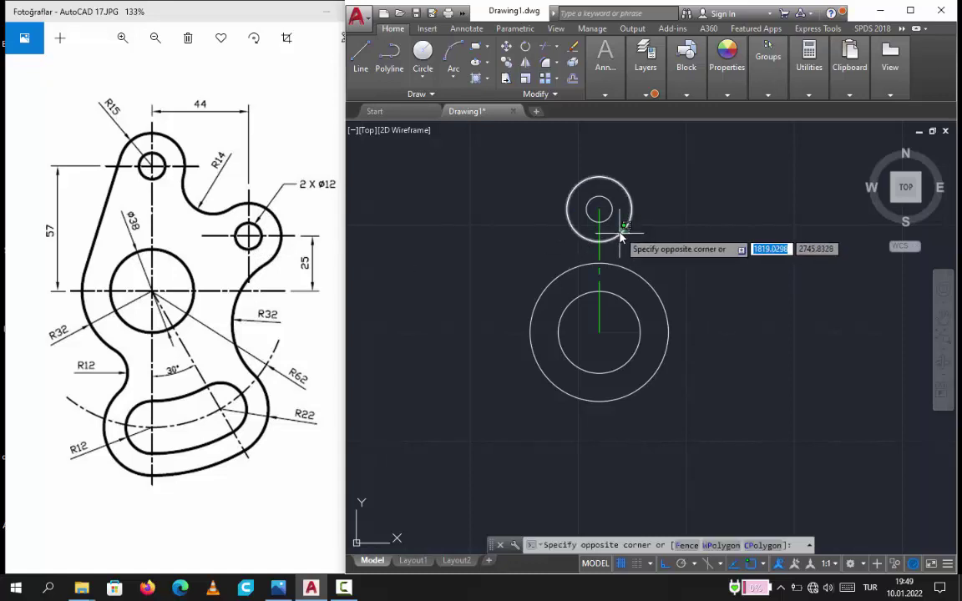
pyautogui.click(615, 219)
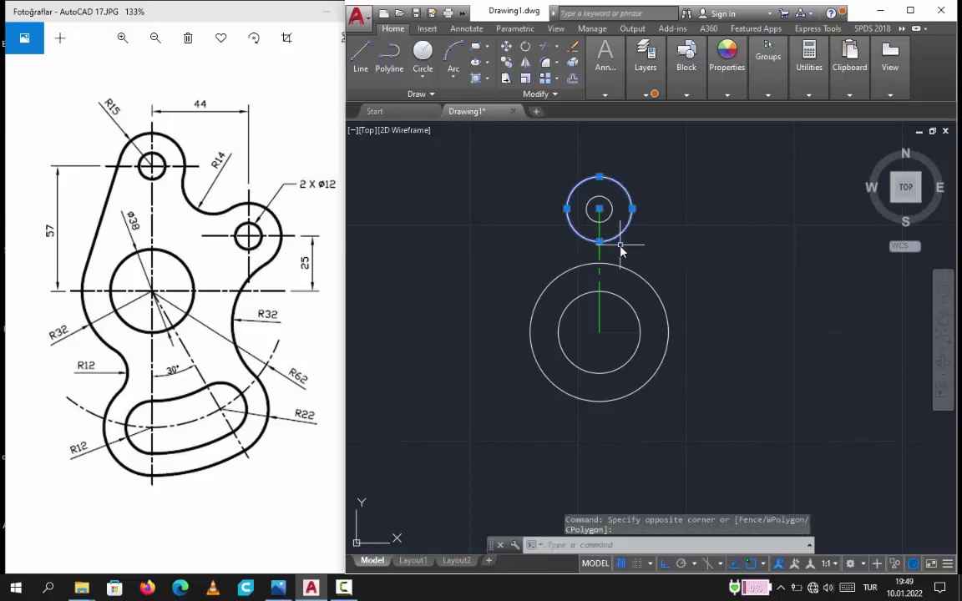
pyautogui.click(597, 207)
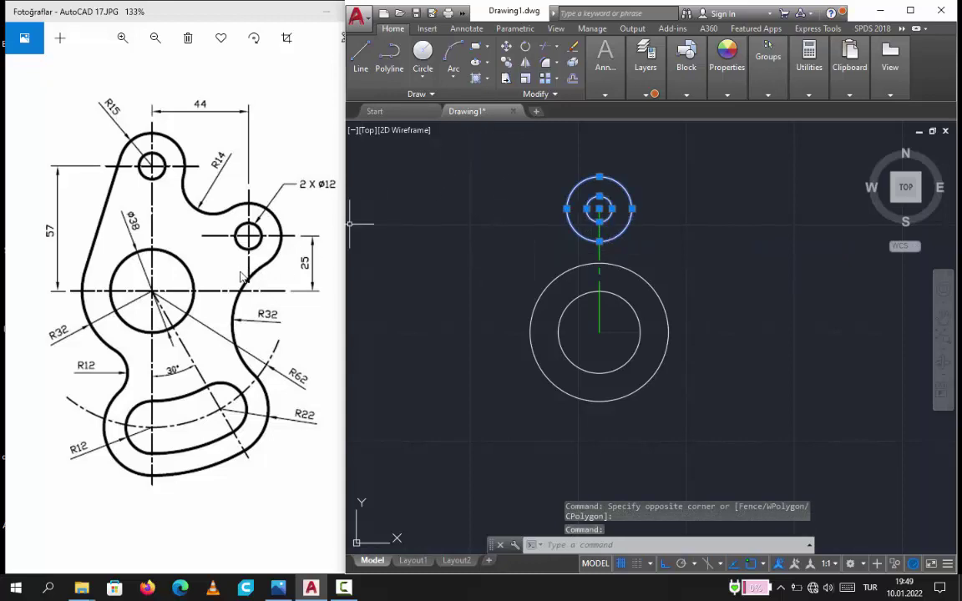
pyautogui.click(506, 66)
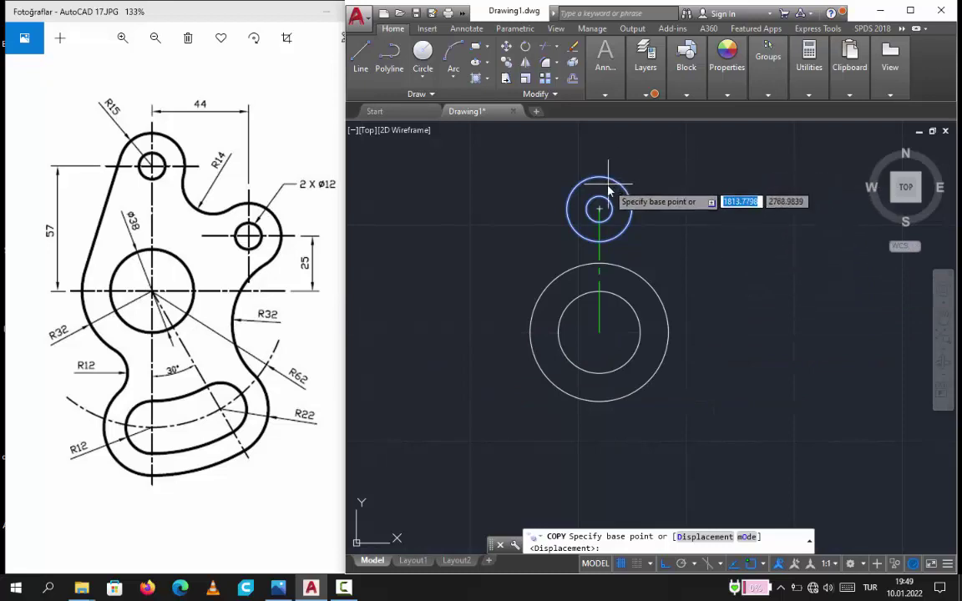
pyautogui.click(600, 209)
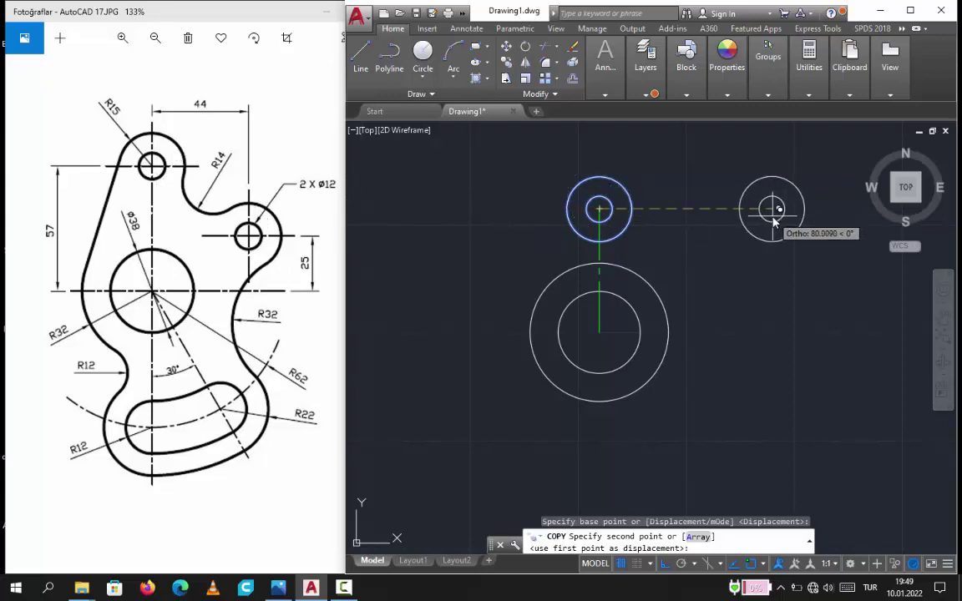
pyautogui.write('44')
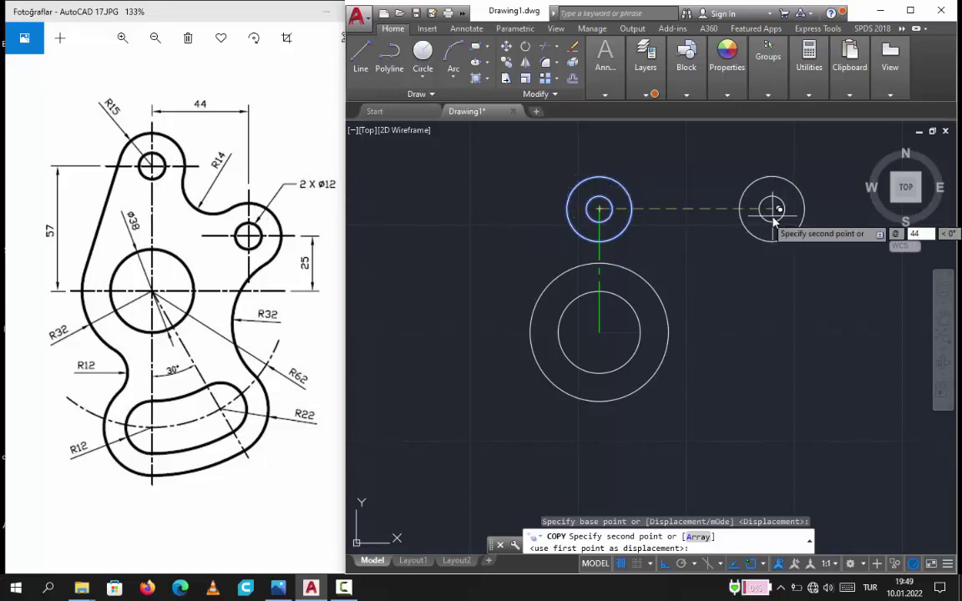
pyautogui.press('Tab')
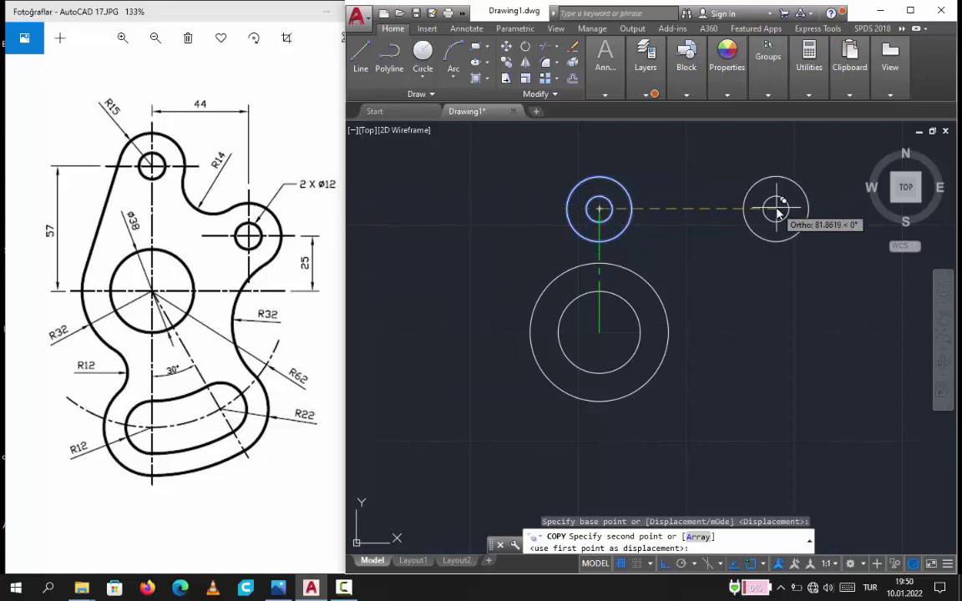
pyautogui.write('44')
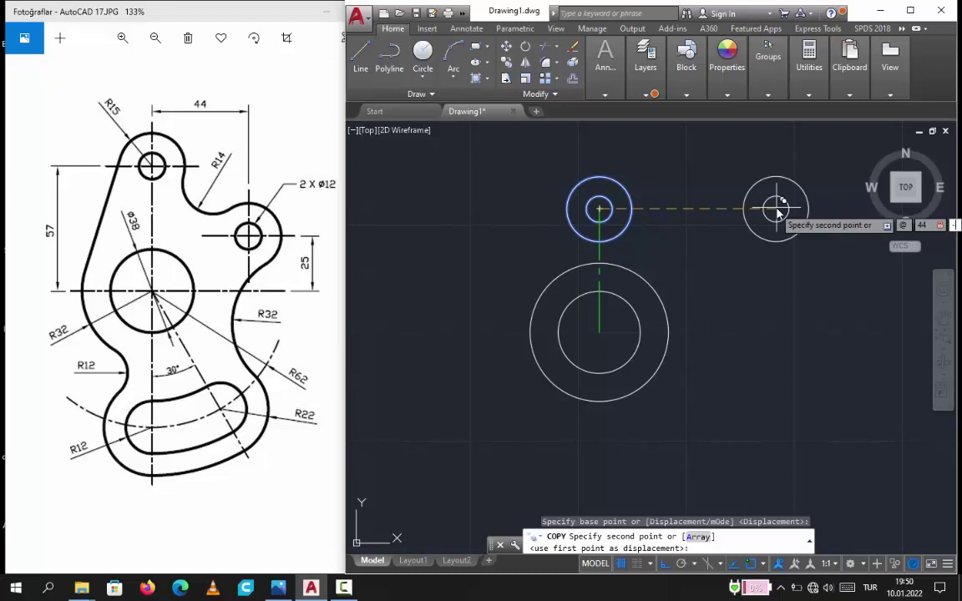
pyautogui.write('-32')
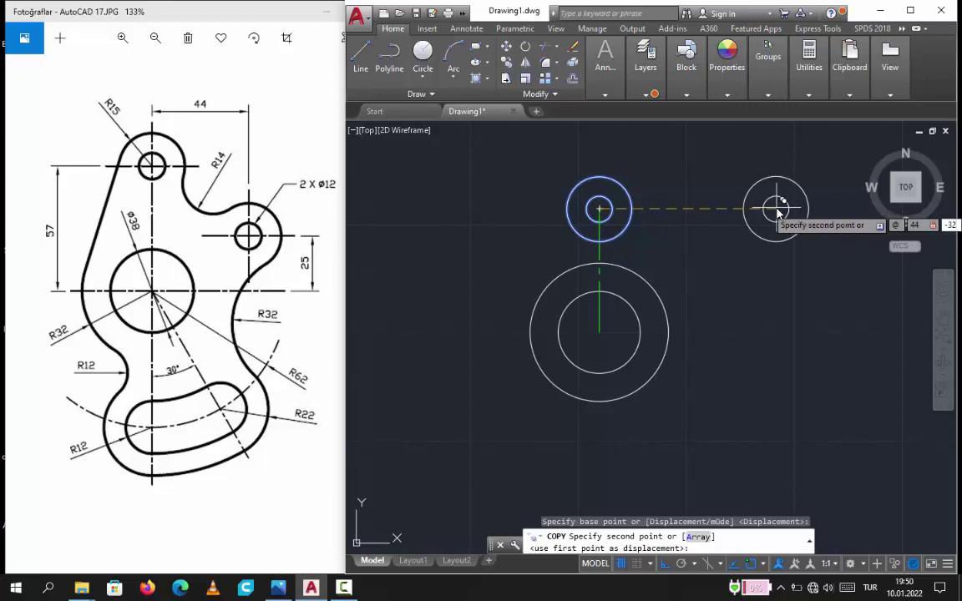
pyautogui.press('Return')
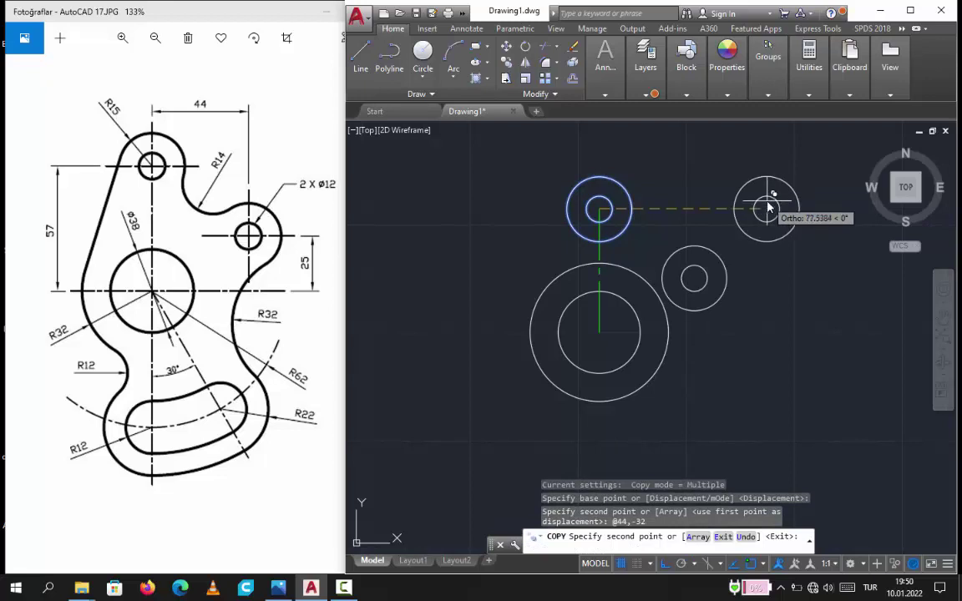
pyautogui.press('Escape')
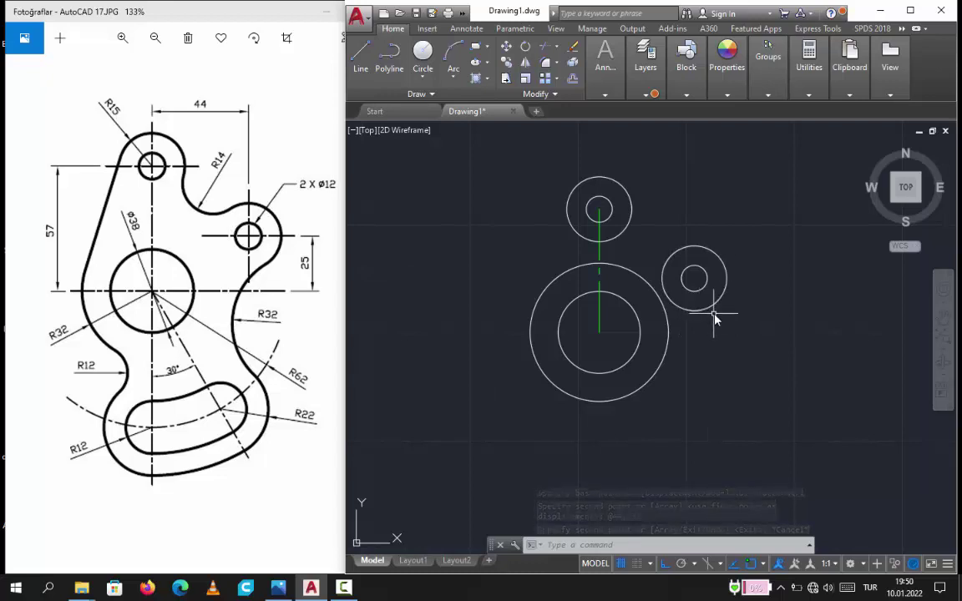
pyautogui.click(606, 96)
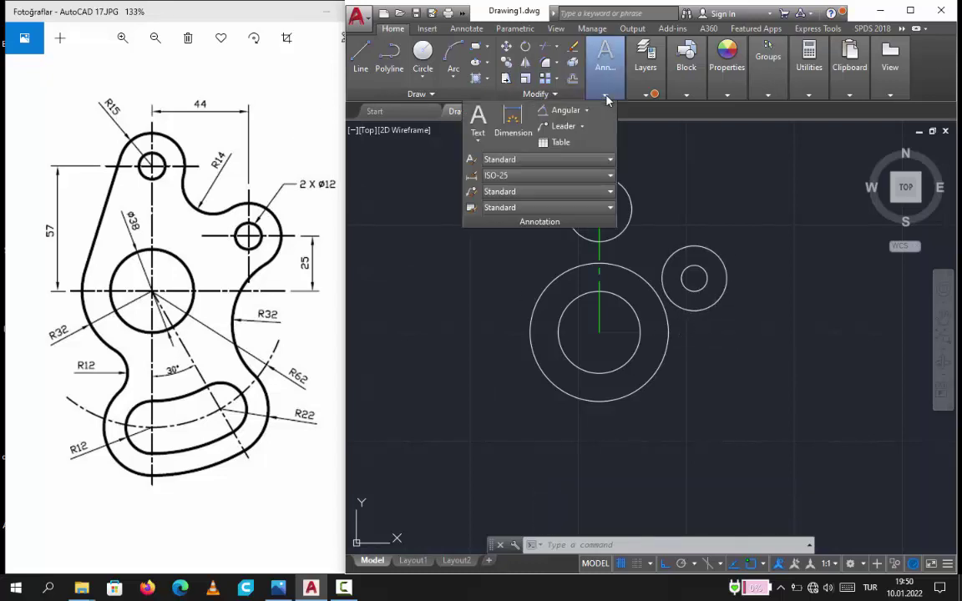
pyautogui.click(587, 110)
pyautogui.click(557, 132)
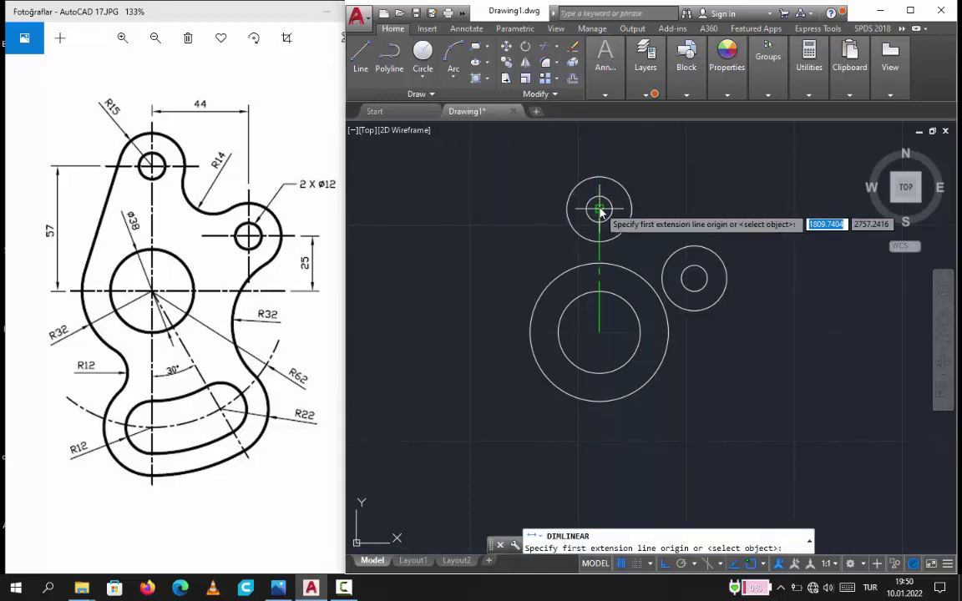
pyautogui.click(599, 209)
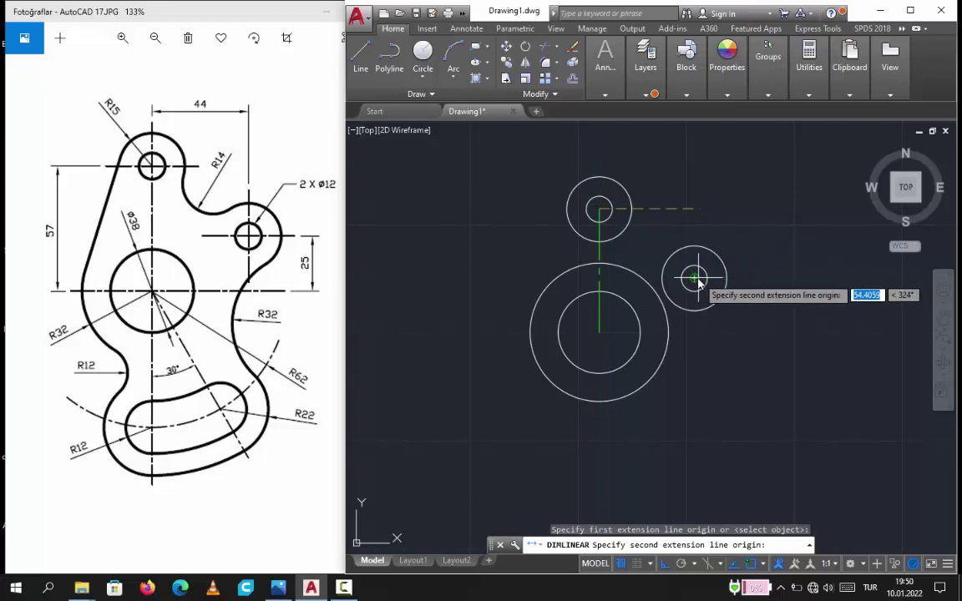
pyautogui.click(694, 278)
pyautogui.press('Escape')
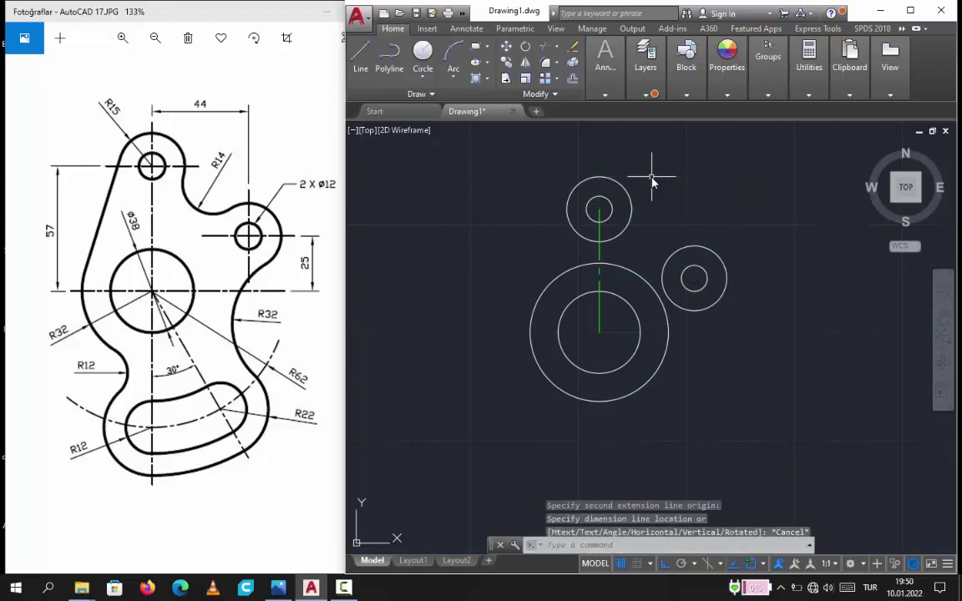
pyautogui.rightClick(530, 146)
pyautogui.click(556, 151)
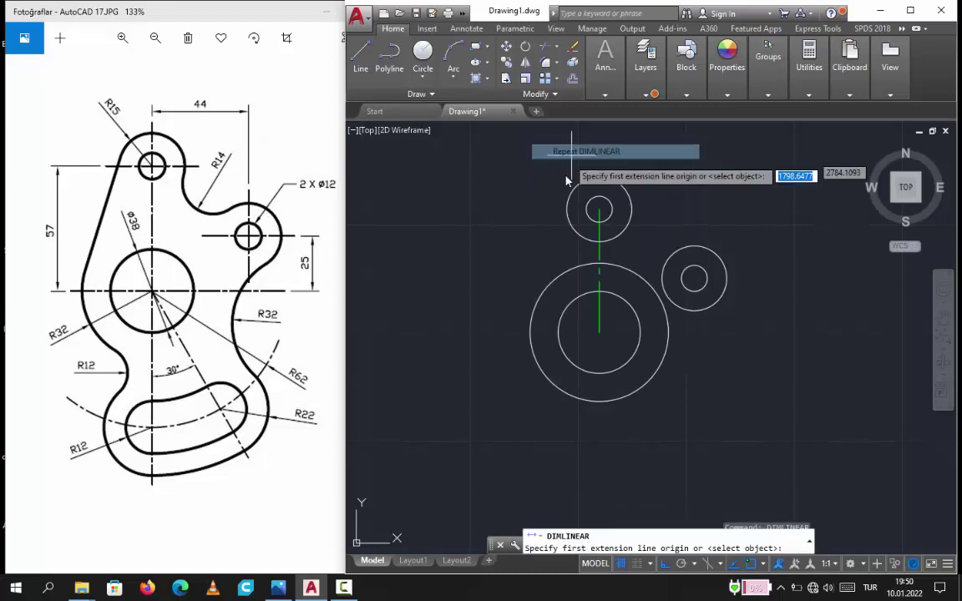
pyautogui.click(599, 209)
pyautogui.click(694, 278)
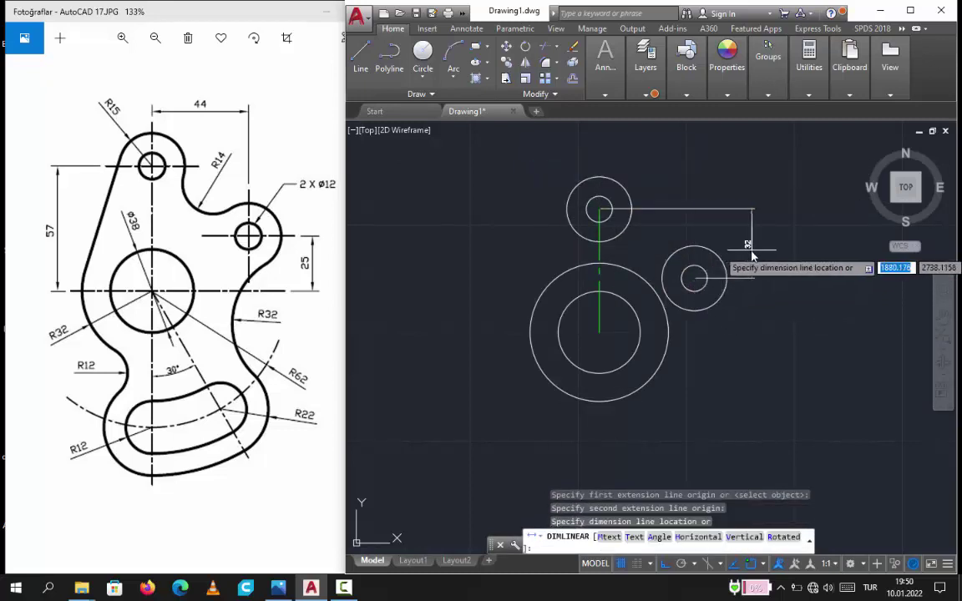
pyautogui.press('Escape')
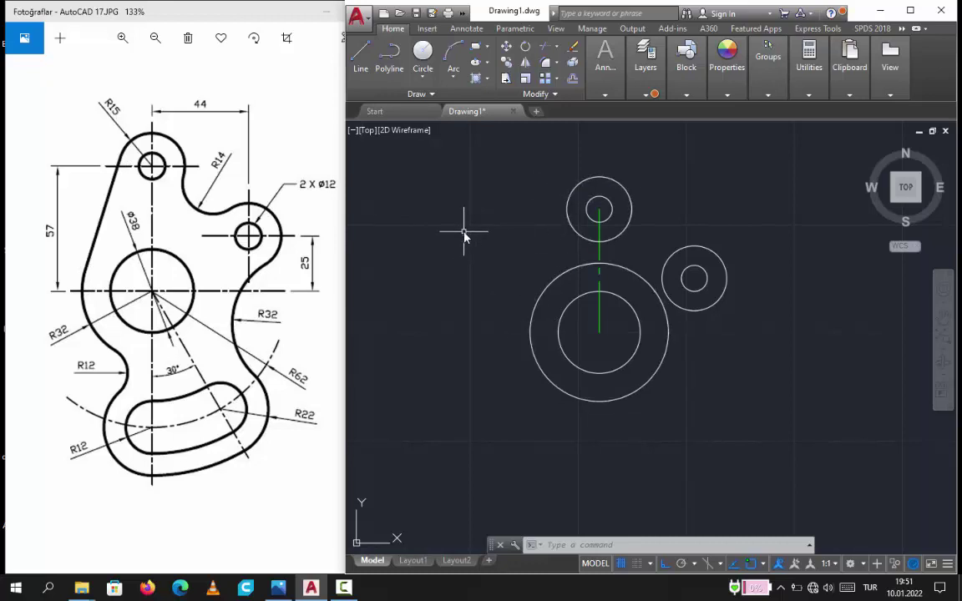
# Draw a line using Tangent snaps on the left sides of the R32 circle and upper R15 circle
pyautogui.click(365, 56)
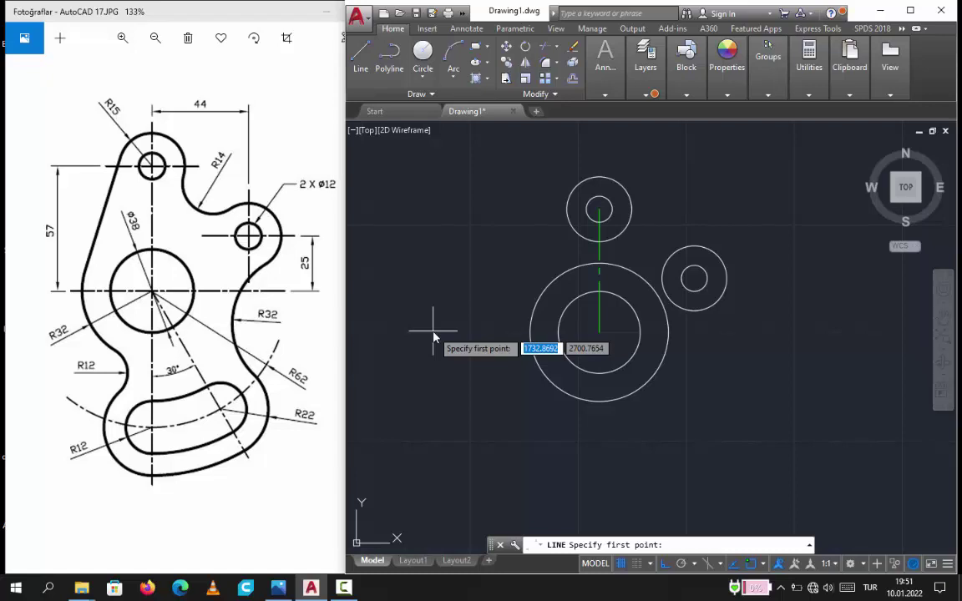
pyautogui.keyDown('shift'); pyautogui.rightClick(434, 336); pyautogui.keyUp('shift')
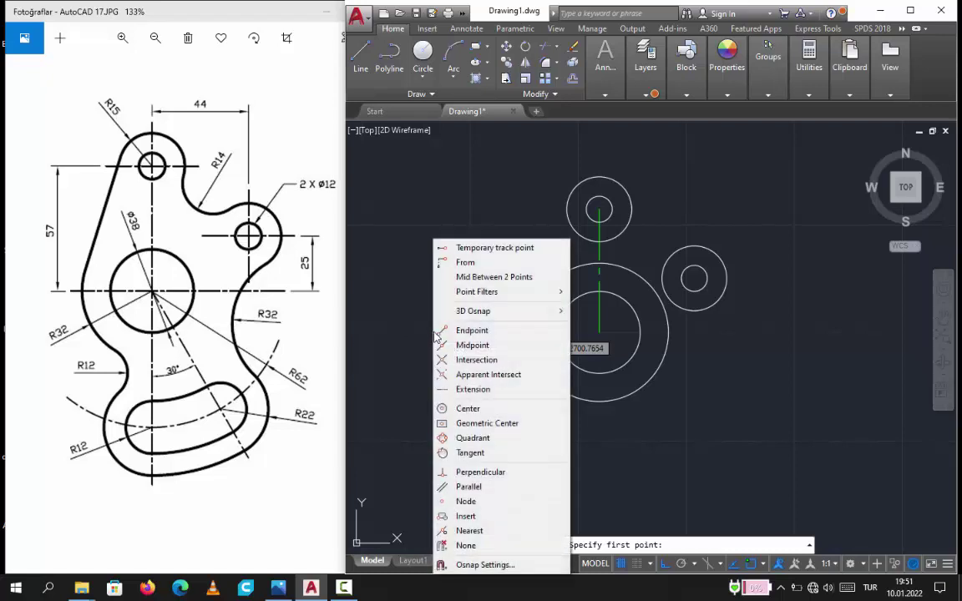
pyautogui.click(470, 453)
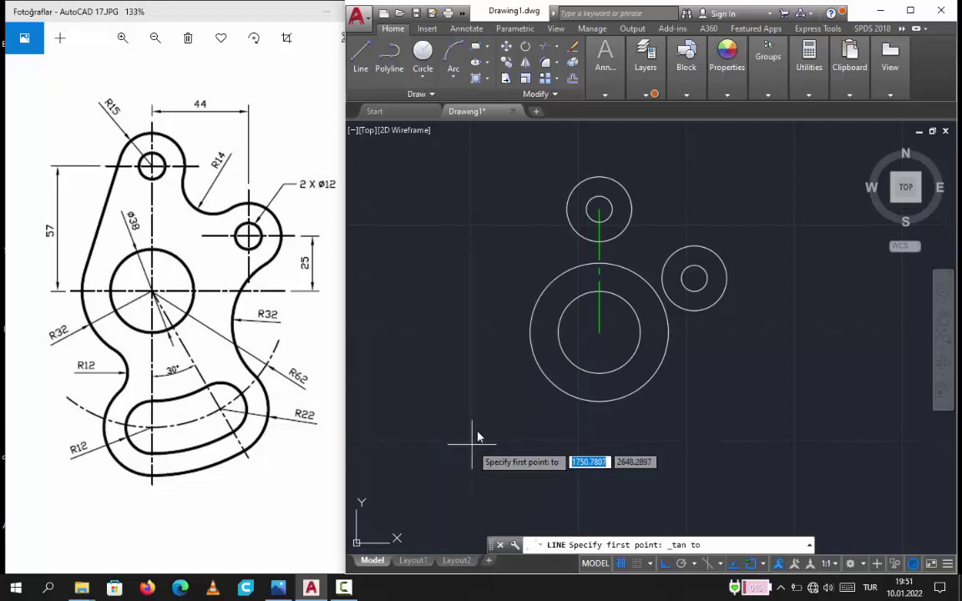
pyautogui.click(531, 326)
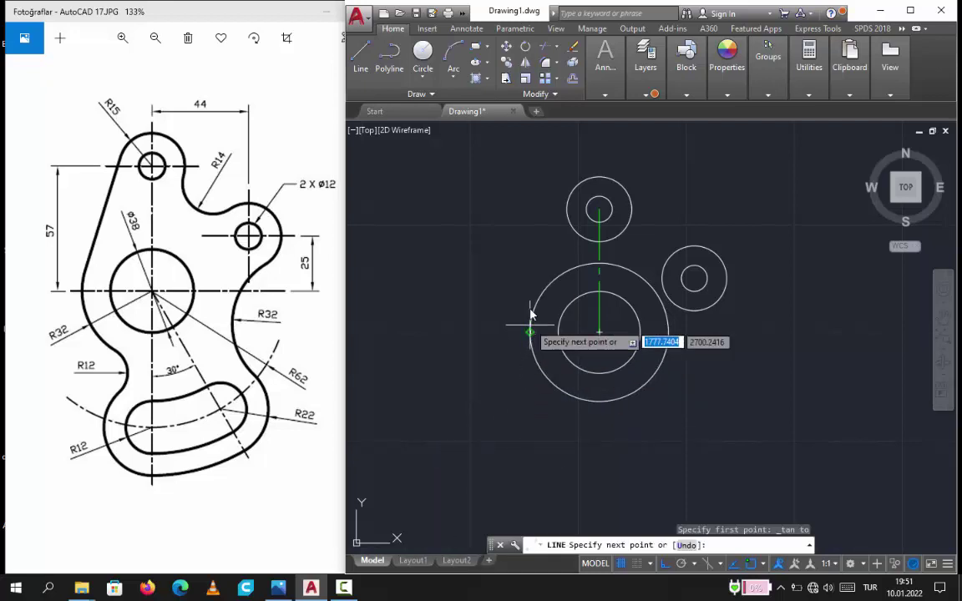
pyautogui.keyDown('shift'); pyautogui.rightClick(519, 225); pyautogui.keyUp('shift')
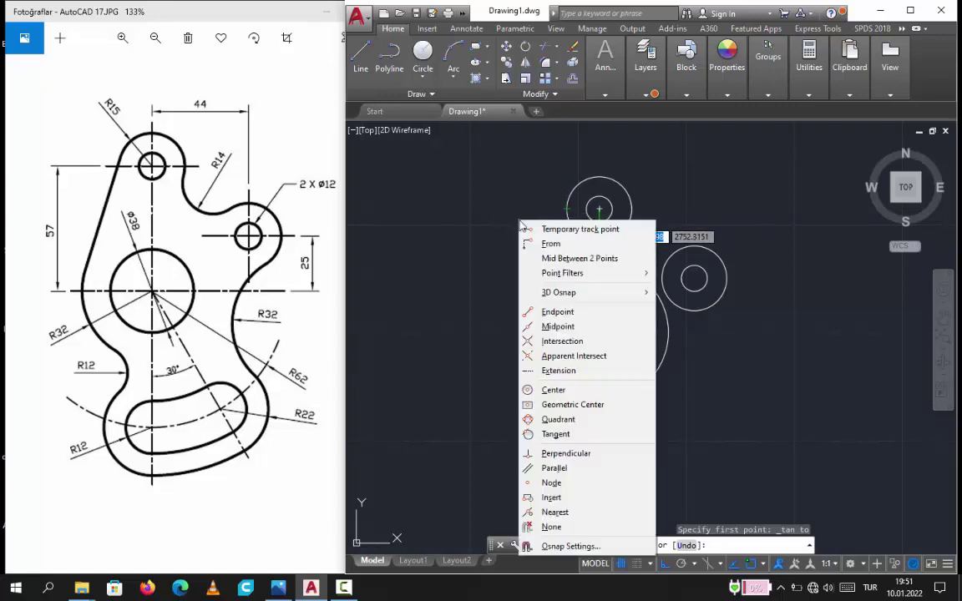
pyautogui.click(554, 436)
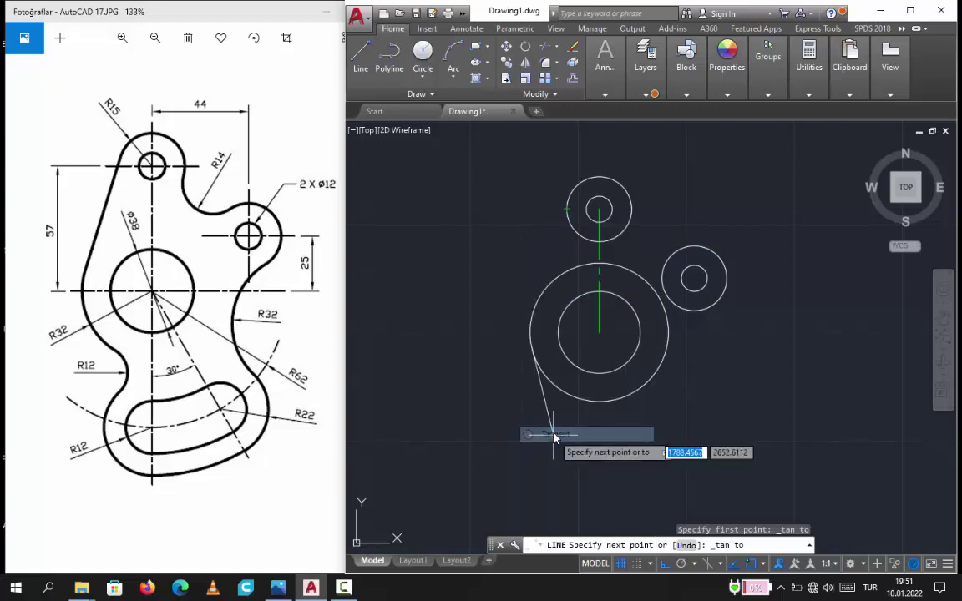
pyautogui.click(566, 216)
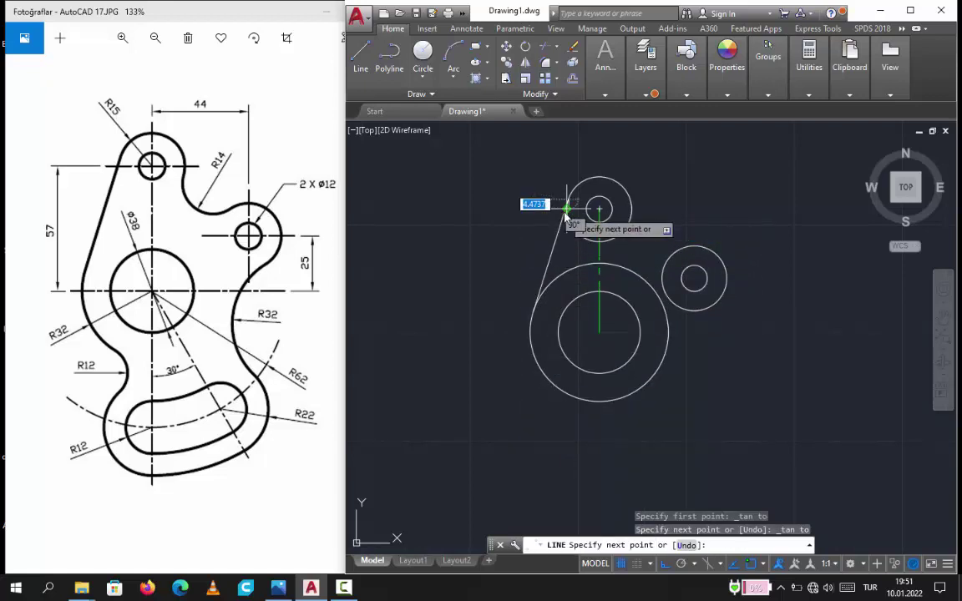
pyautogui.press('Escape')
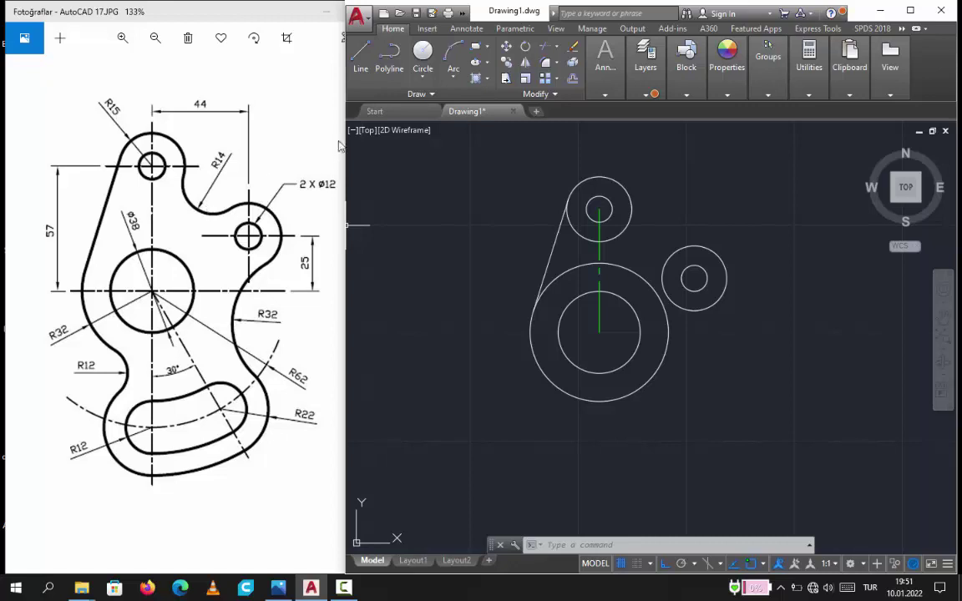
# Draw a Tan, Tan, Radius circle of R14 touching the upper and right R15 circles
pyautogui.click(424, 85)
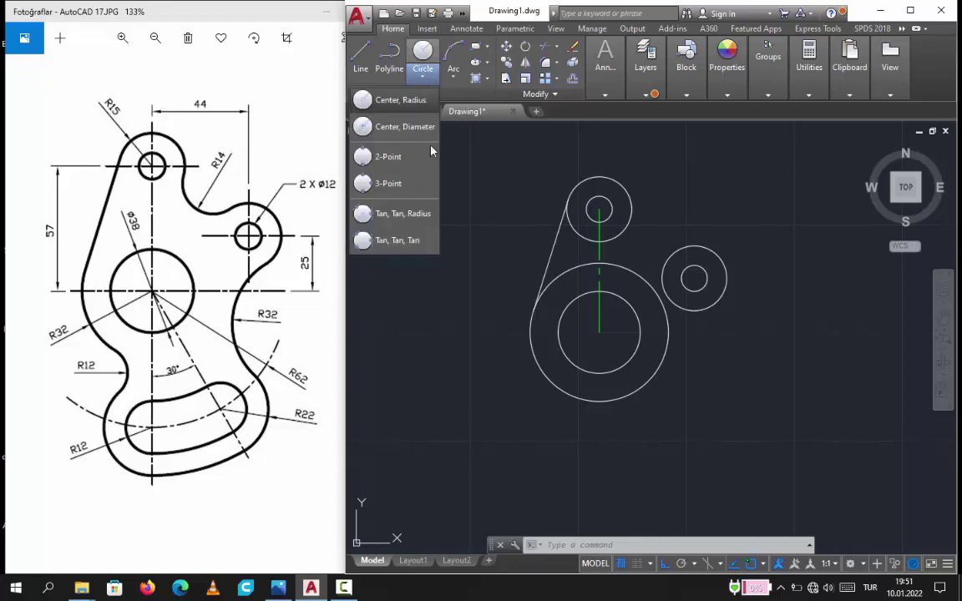
pyautogui.click(404, 213)
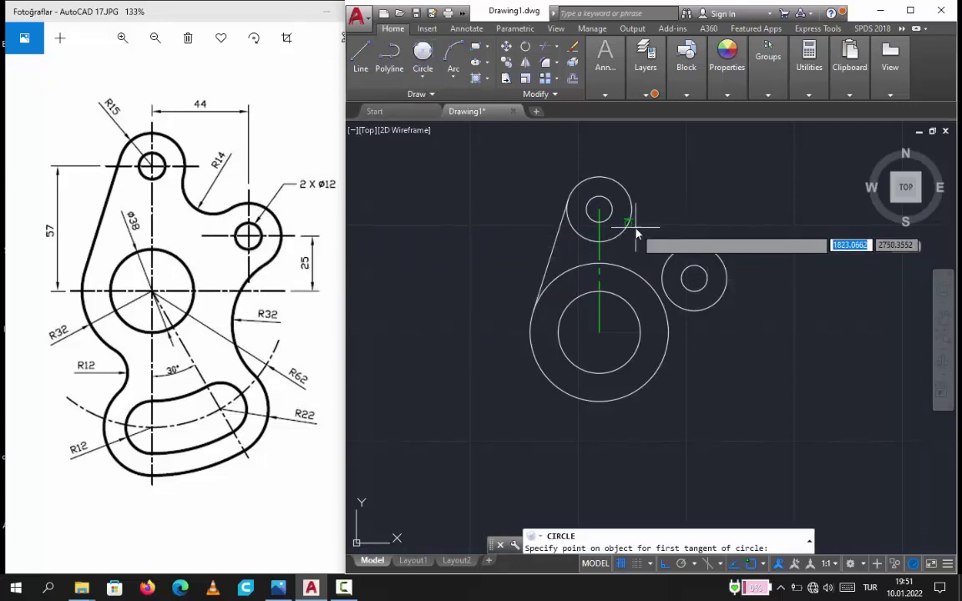
pyautogui.click(630, 225)
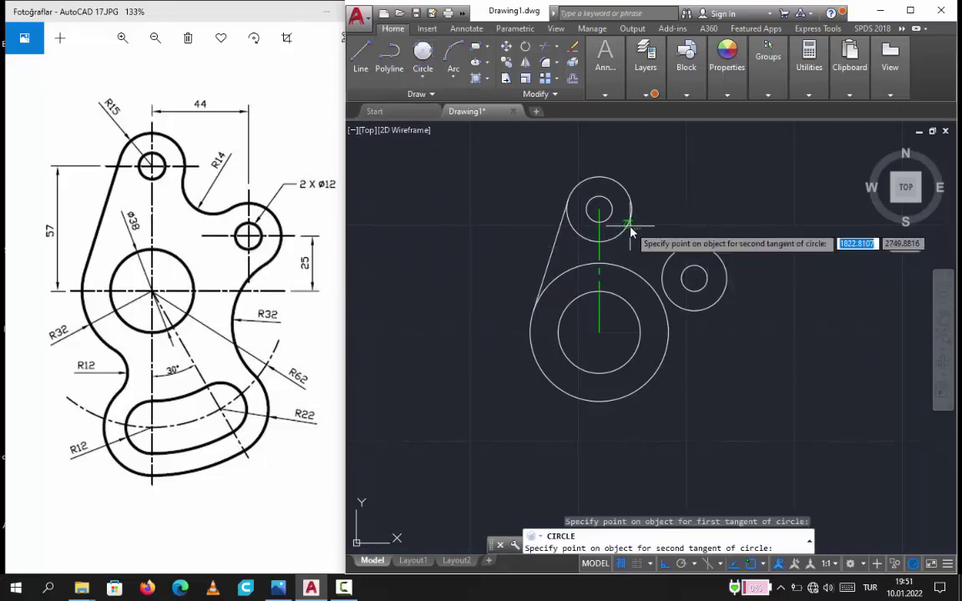
pyautogui.click(675, 251)
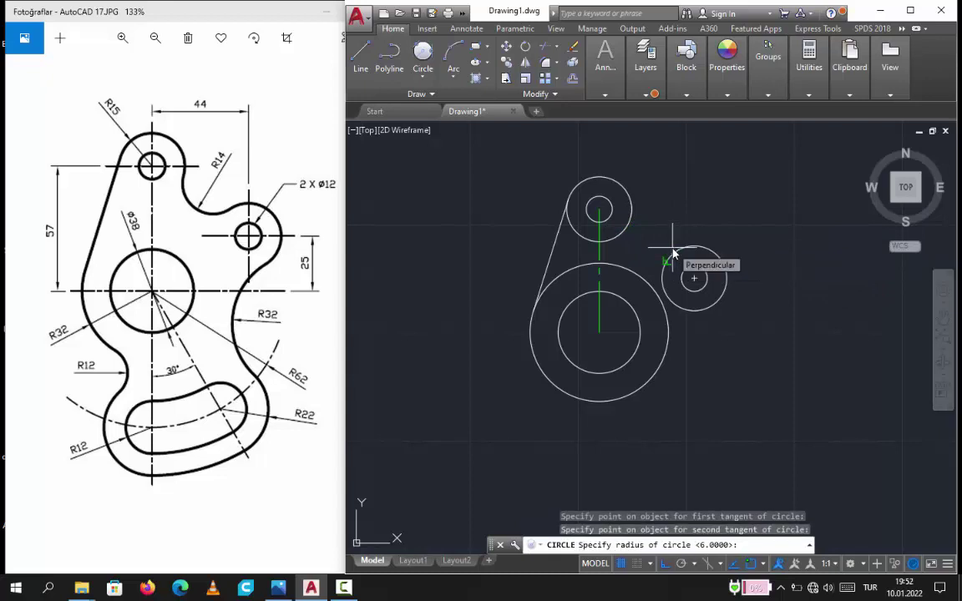
pyautogui.write('14')
pyautogui.press('Return')
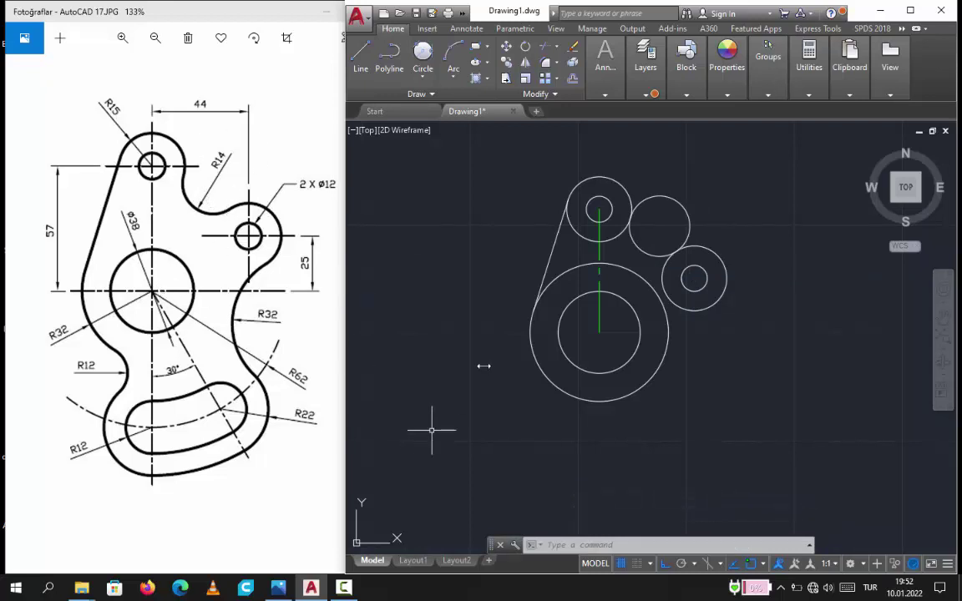
# Trim the R14 circle's outer part and the small leftover piece beside the top circle
pyautogui.click(554, 48)
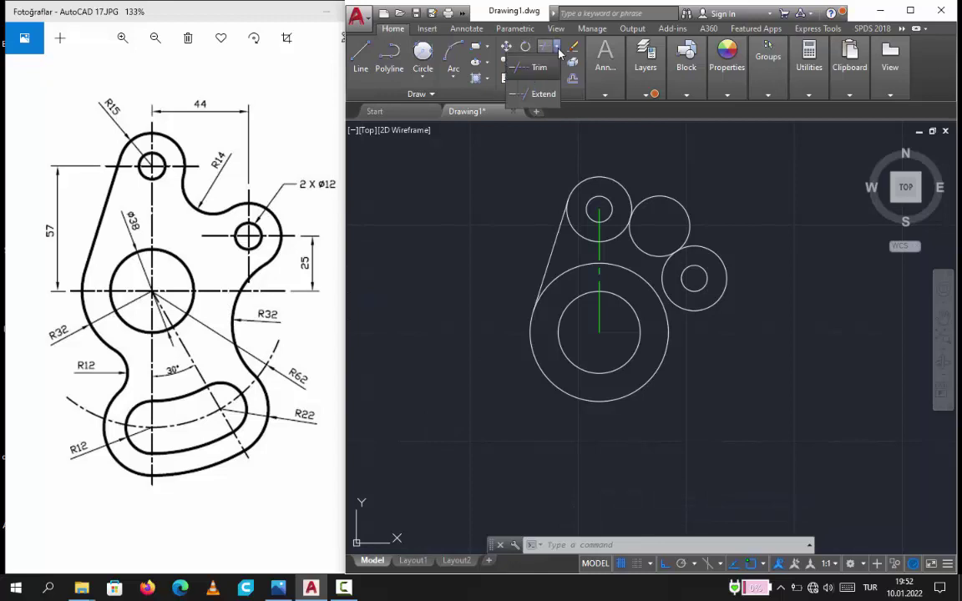
pyautogui.click(541, 69)
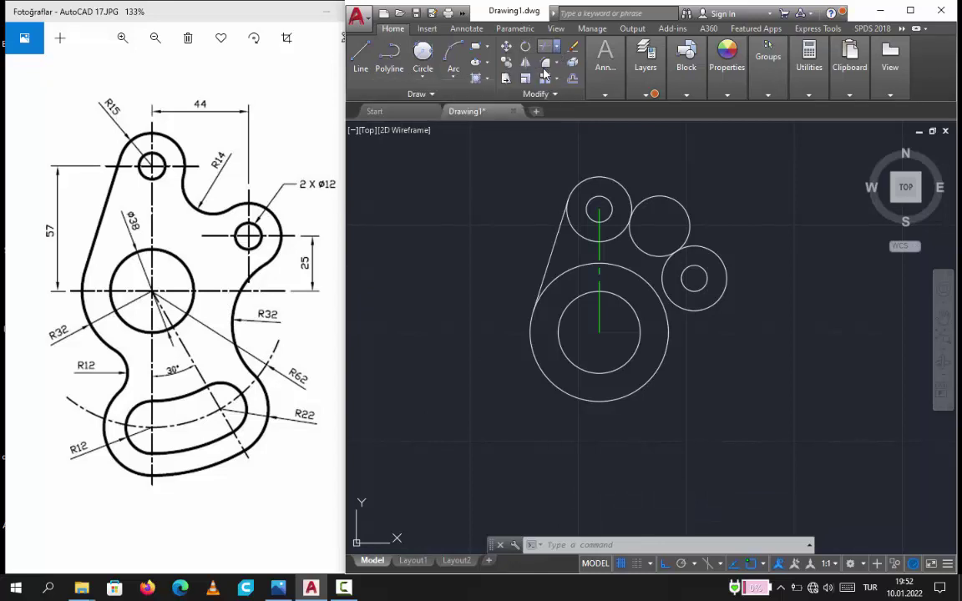
pyautogui.press('Return')
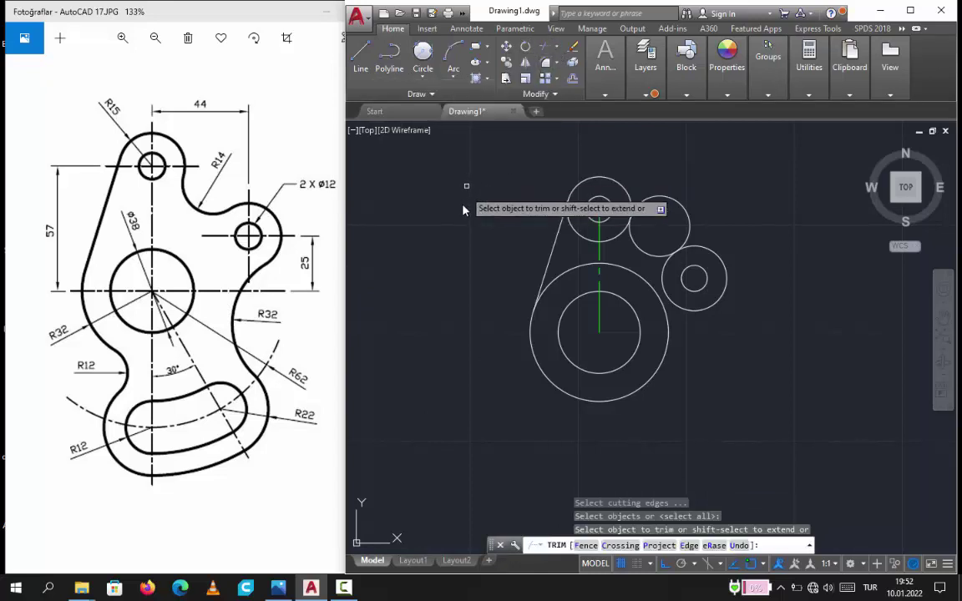
pyautogui.click(685, 202)
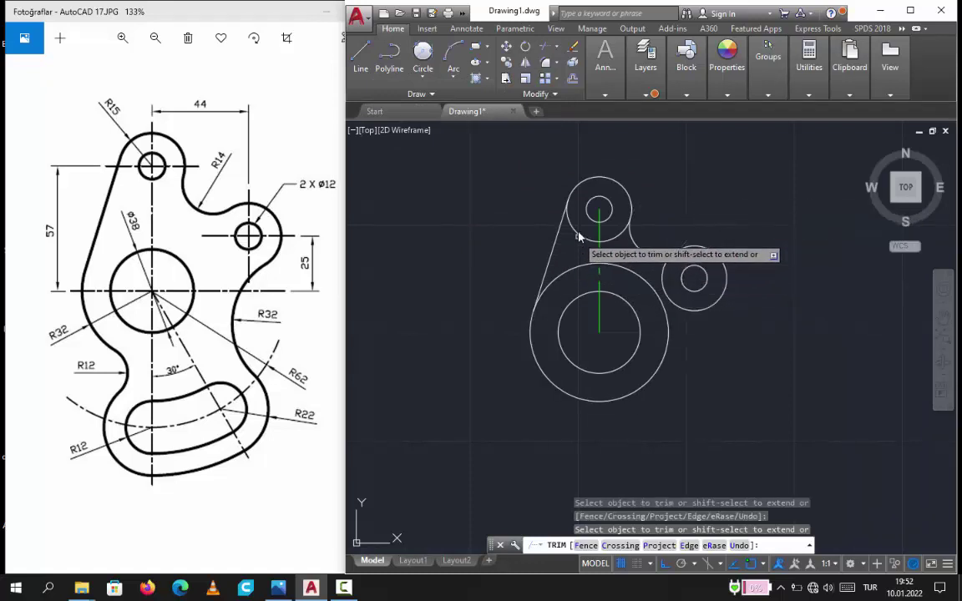
pyautogui.click(608, 239)
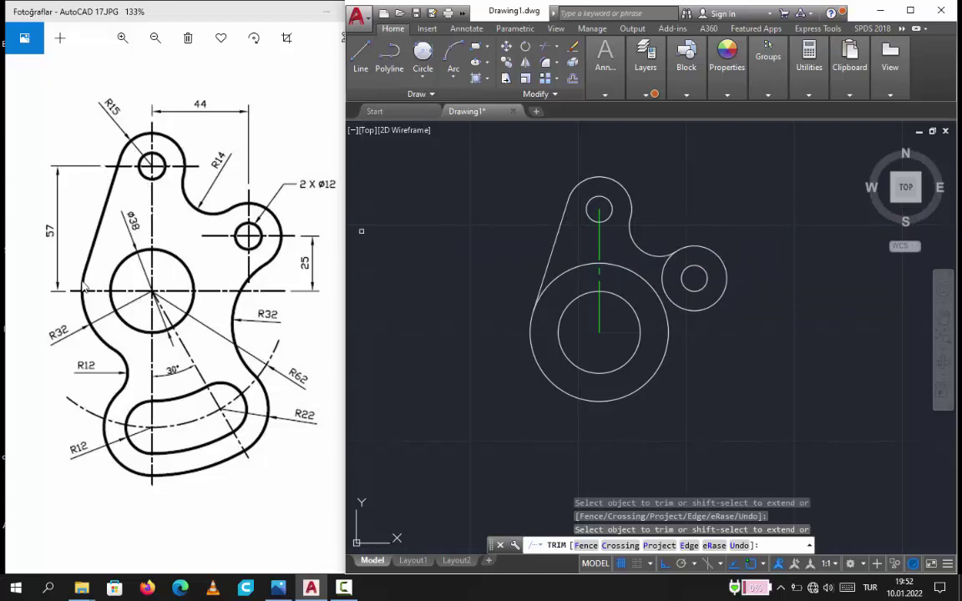
pyautogui.press('Escape')
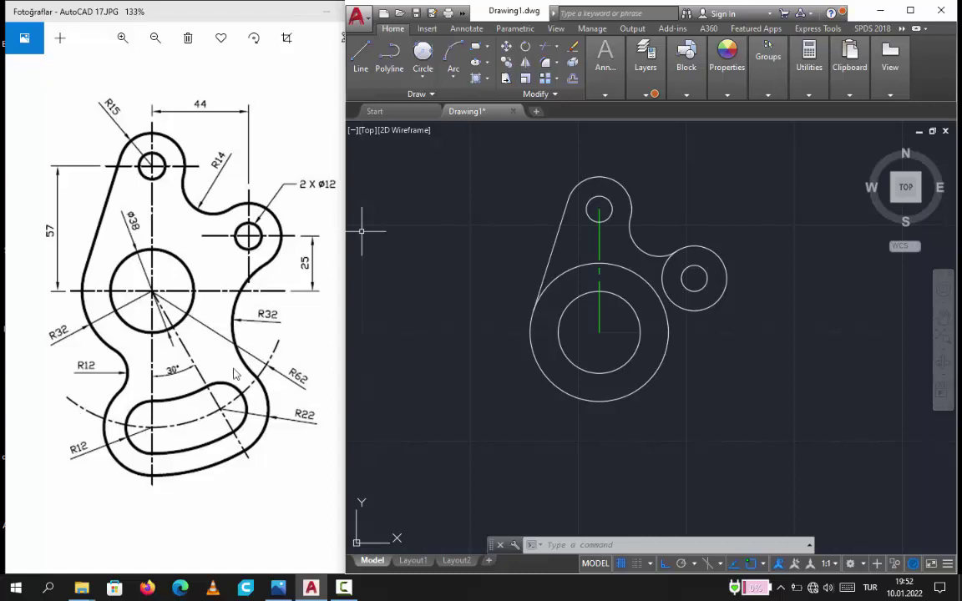
# Make Eksen Çizgisi the current layer and draw an R62 centerline circle at the big hole's centre
pyautogui.click(644, 95)
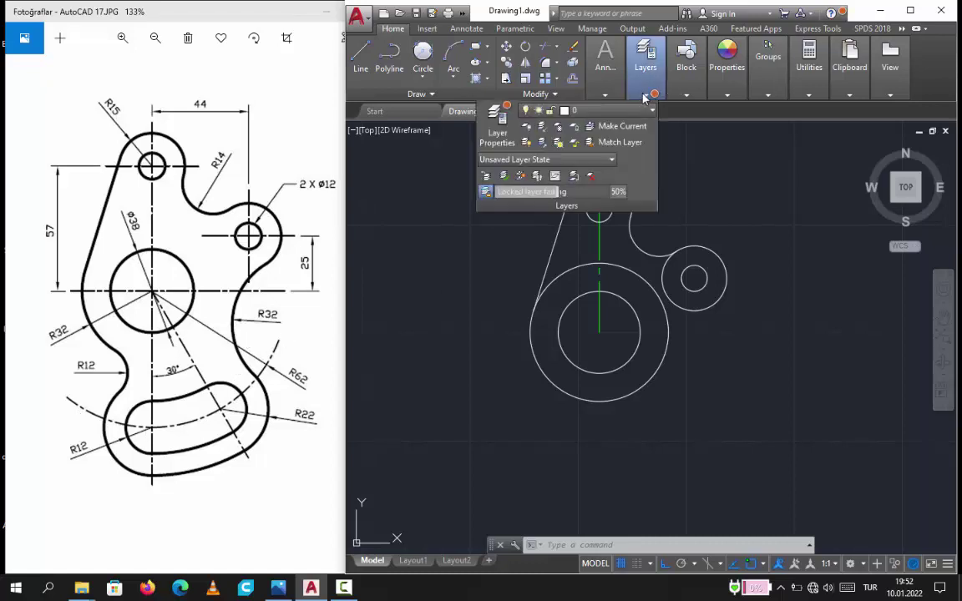
pyautogui.click(585, 111)
pyautogui.click(576, 147)
pyautogui.click(423, 80)
pyautogui.click(403, 101)
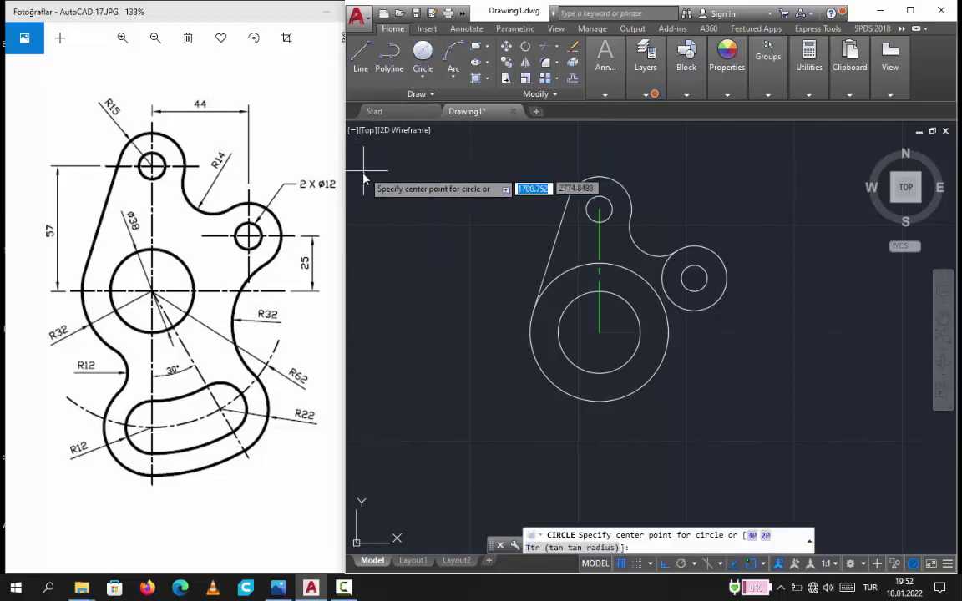
pyautogui.click(598, 335)
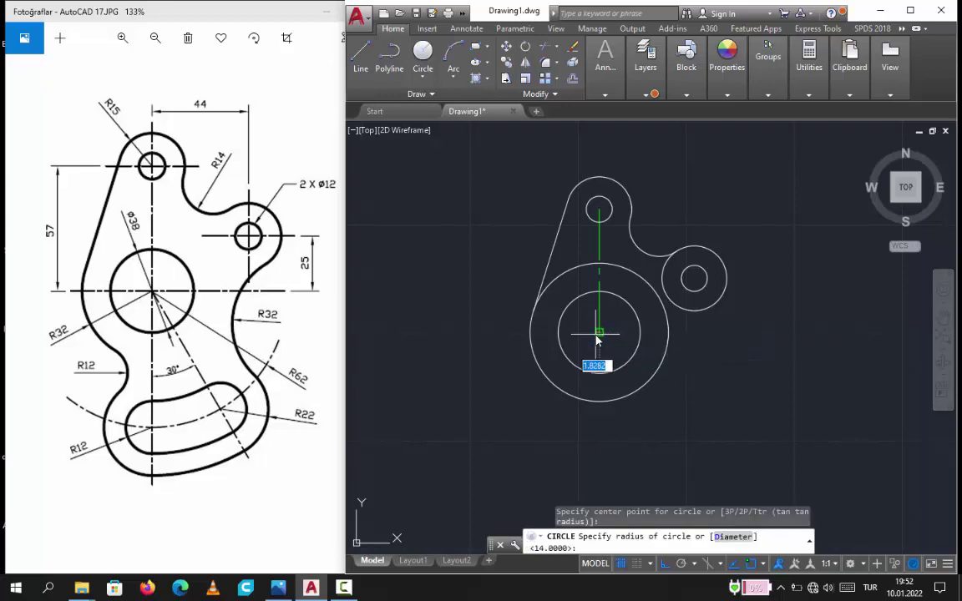
pyautogui.write('62')
pyautogui.press('Return')
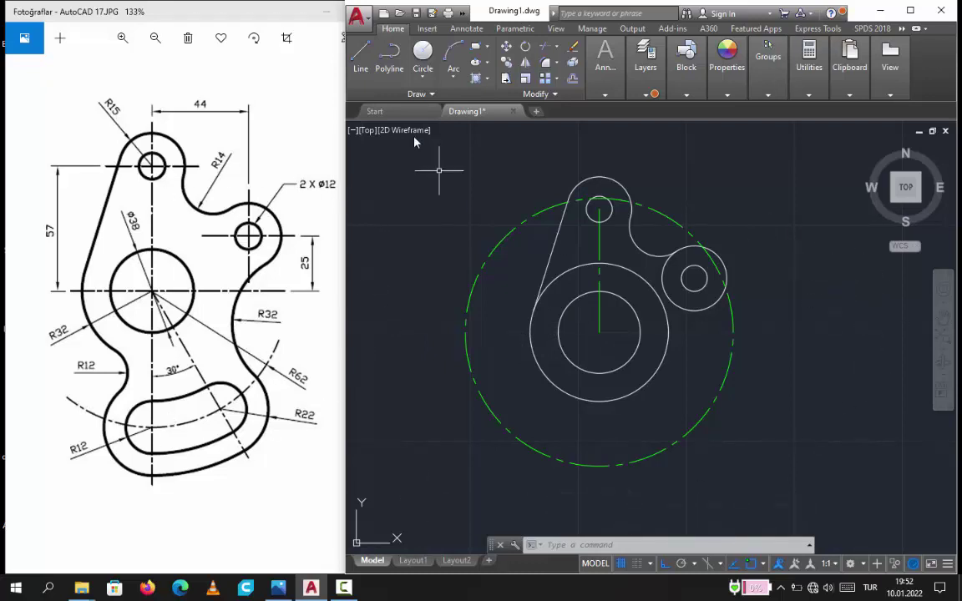
# Draw the horizontal centerline across the large circle from its left to right quadrant
pyautogui.click(362, 54)
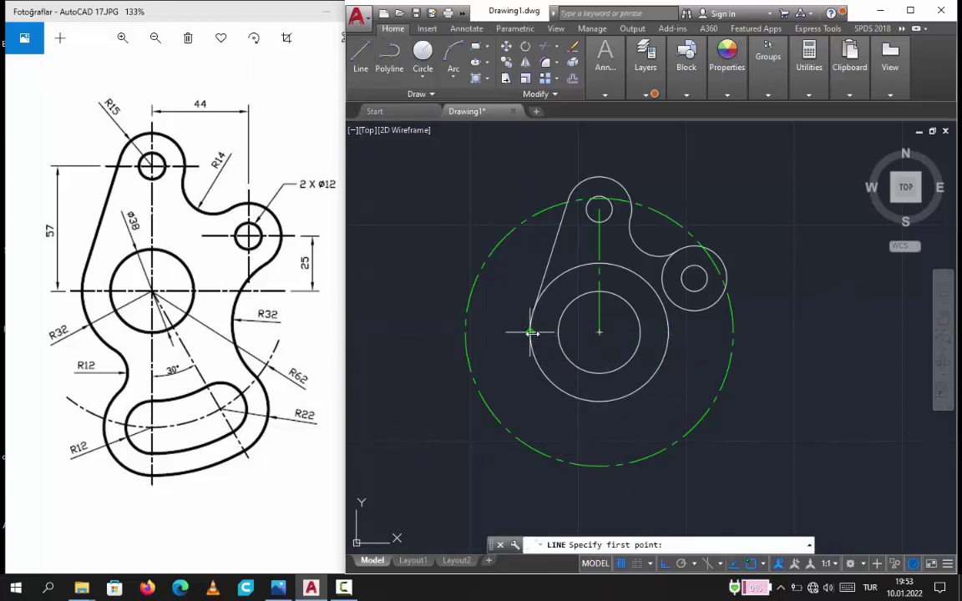
pyautogui.click(465, 332)
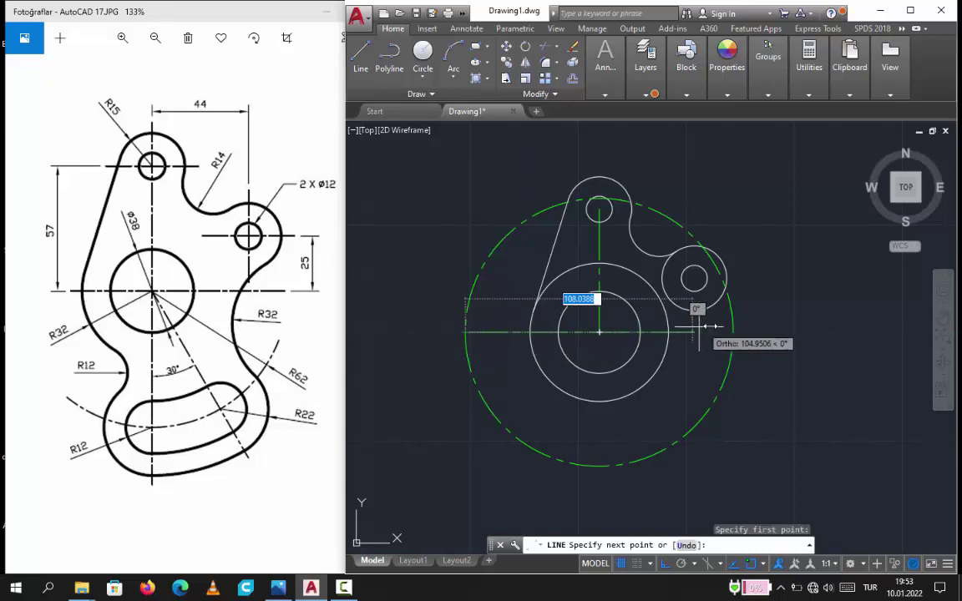
pyautogui.click(733, 333)
pyautogui.press('Escape')
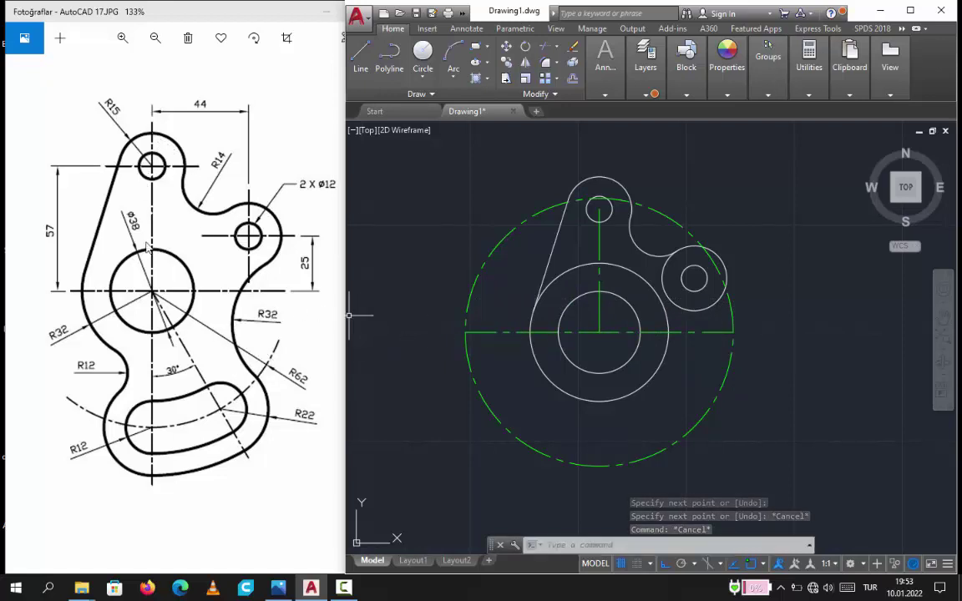
# Delete the short vertical centerline
pyautogui.click(357, 55)
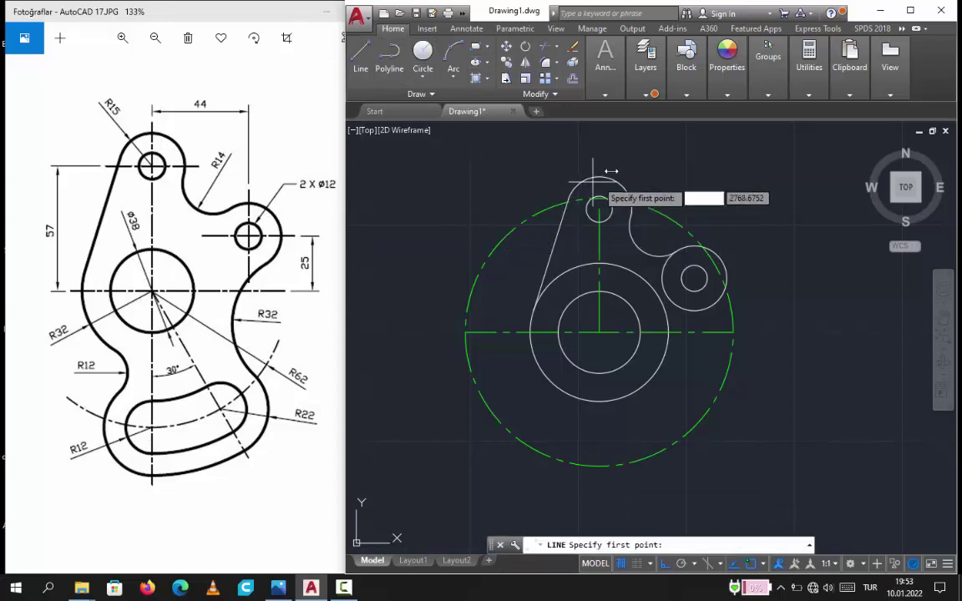
pyautogui.press('Escape')
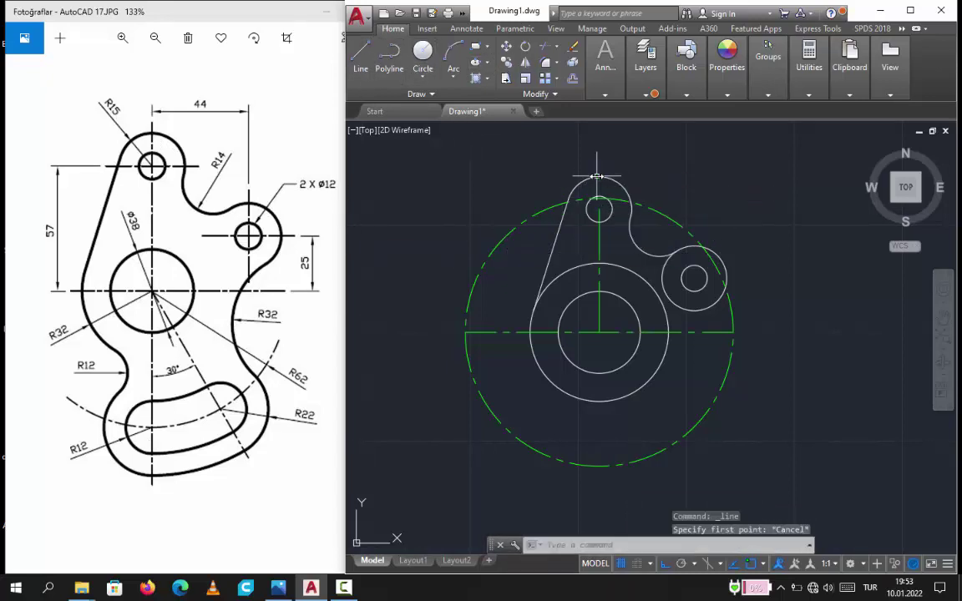
pyautogui.press('Escape')
pyautogui.click(599, 242)
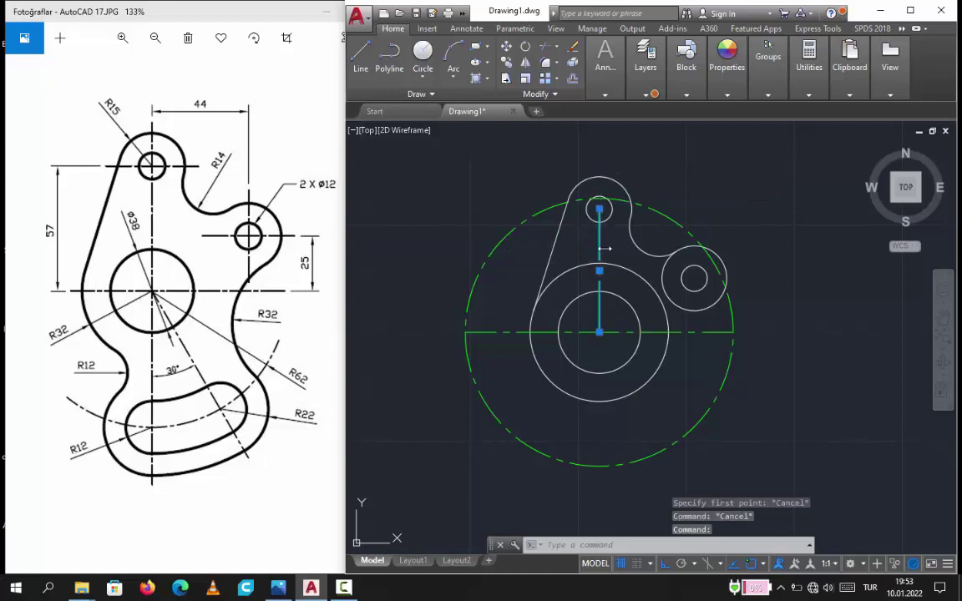
pyautogui.press('Delete')
# Draw a vertical centerline from the top arc's quadrant to the large circle's bottom
pyautogui.write('l')
pyautogui.press('Return')
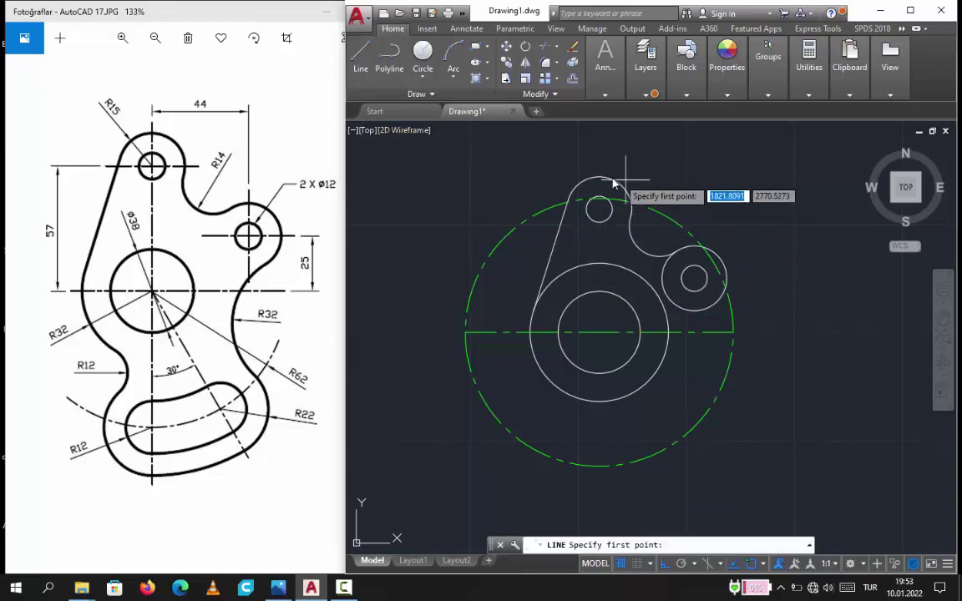
pyautogui.click(599, 177)
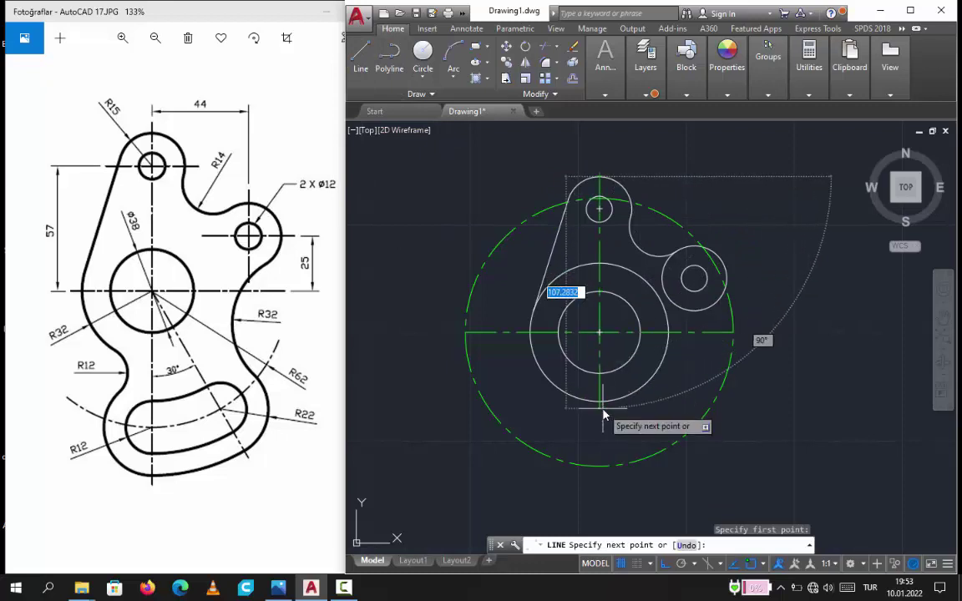
pyautogui.click(600, 472)
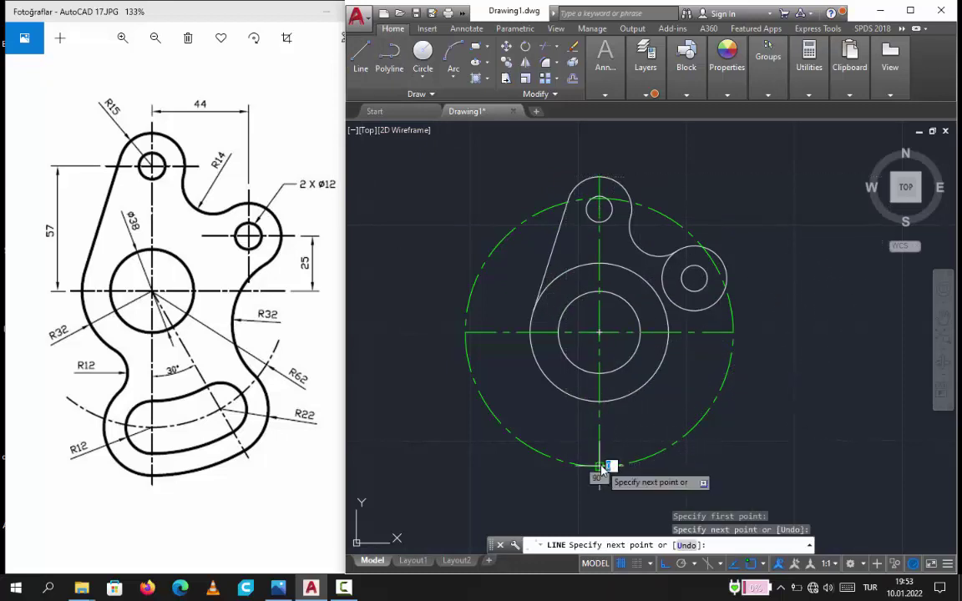
pyautogui.press('Escape')
pyautogui.press('Escape')
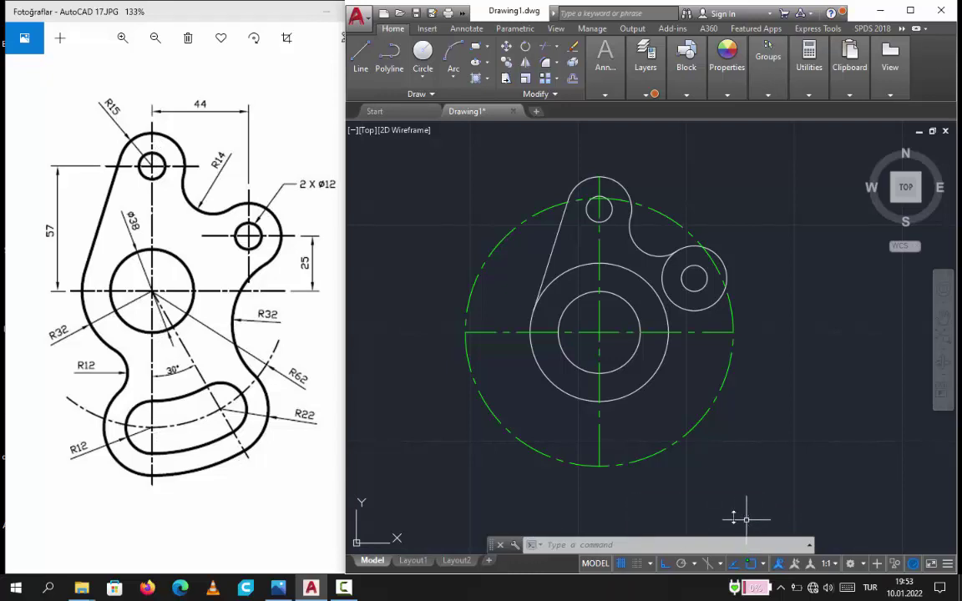
pyautogui.write('l')
pyautogui.press('Return')
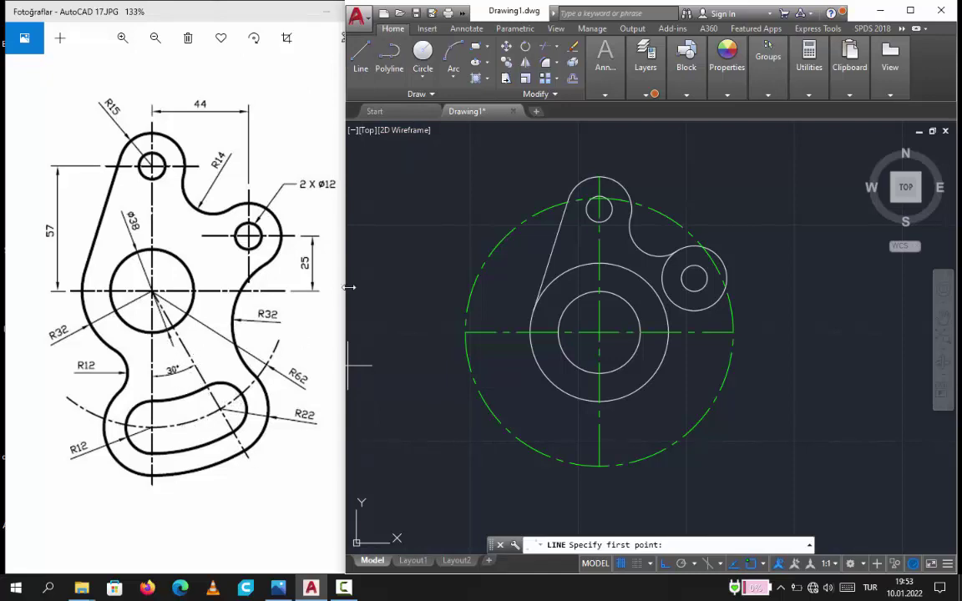
pyautogui.click(600, 333)
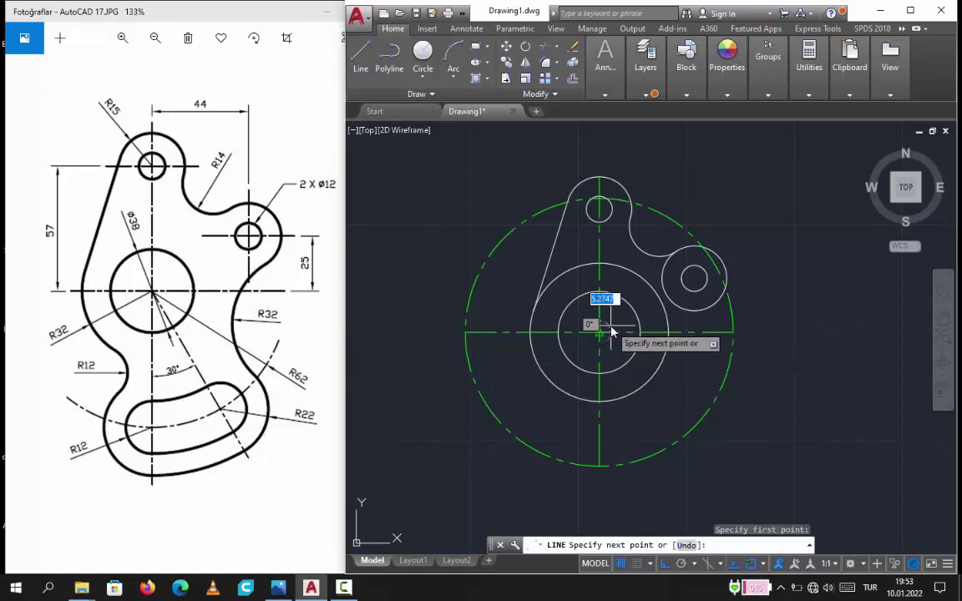
pyautogui.click(612, 332)
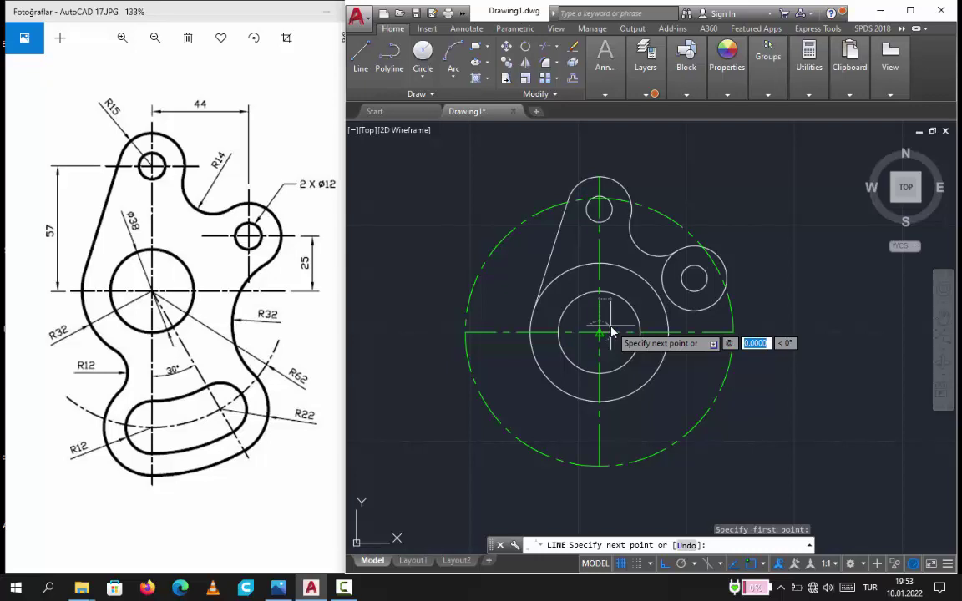
pyautogui.write('5')
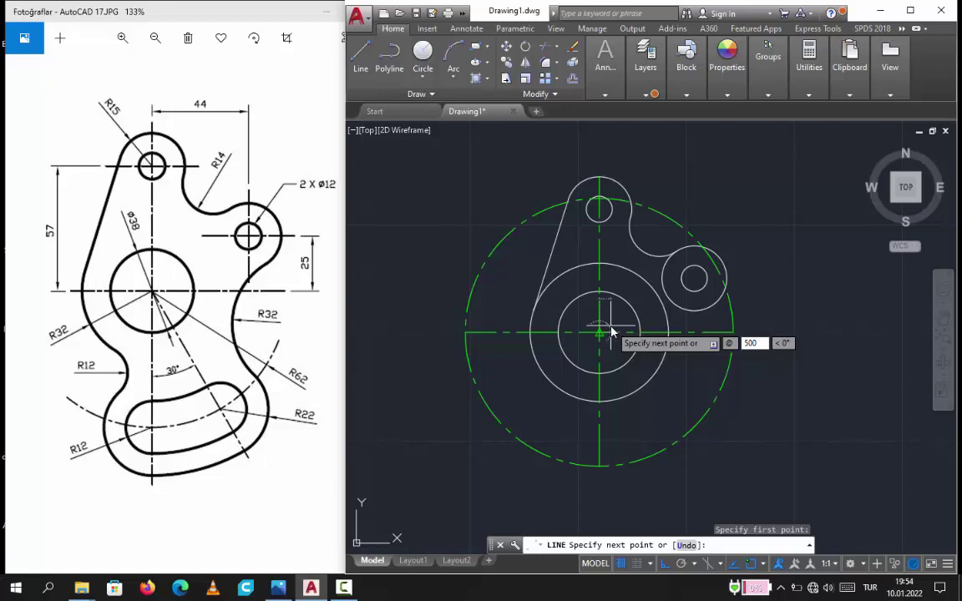
pyautogui.press('Tab')
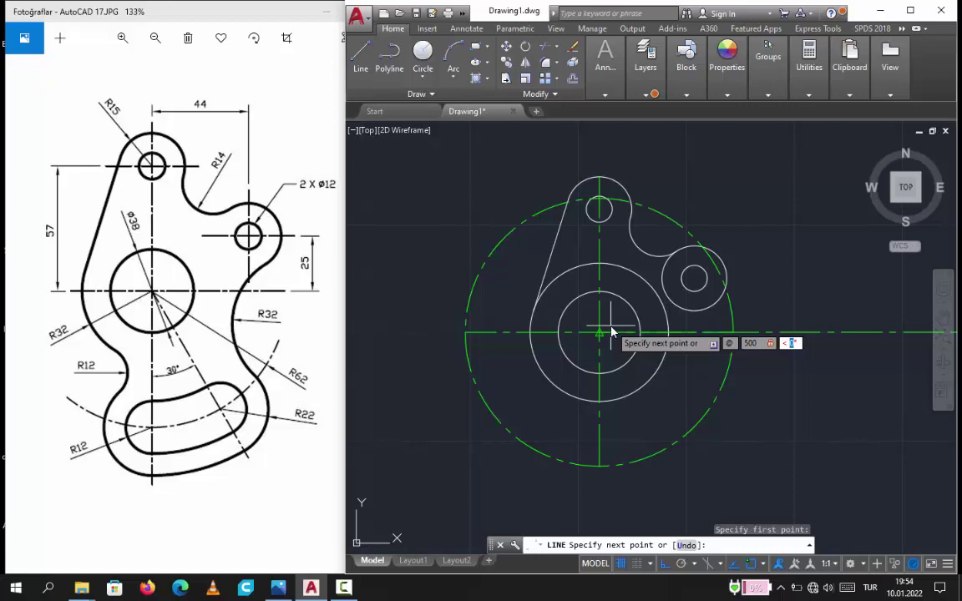
pyautogui.press('Return')
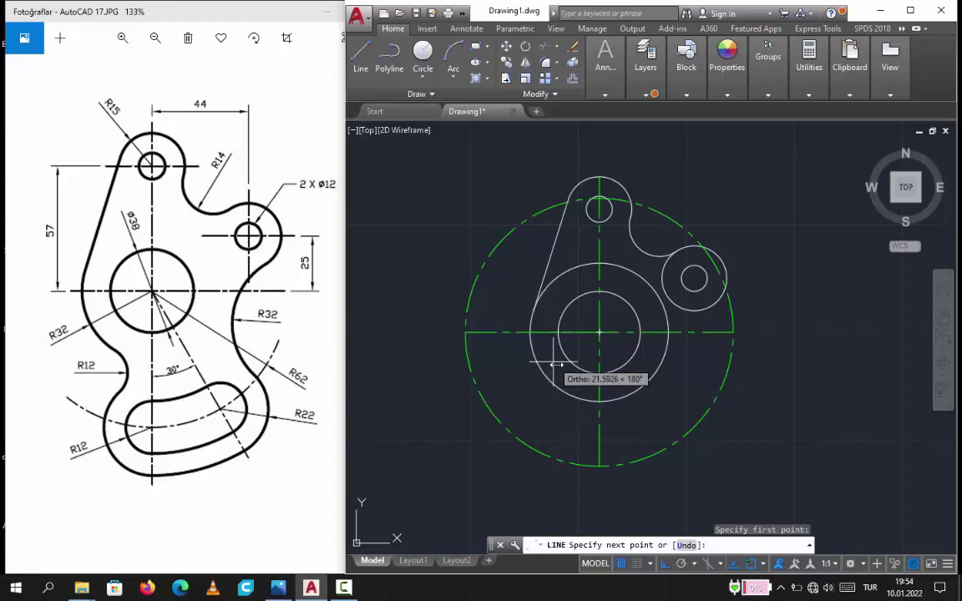
pyautogui.write('500')
pyautogui.press('Tab')
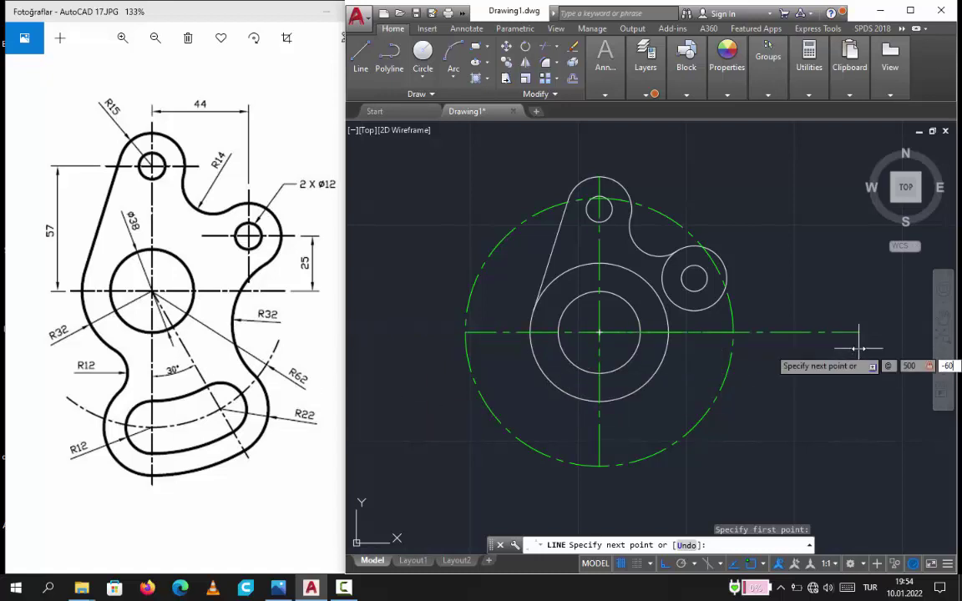
pyautogui.press('Return')
pyautogui.press('Escape')
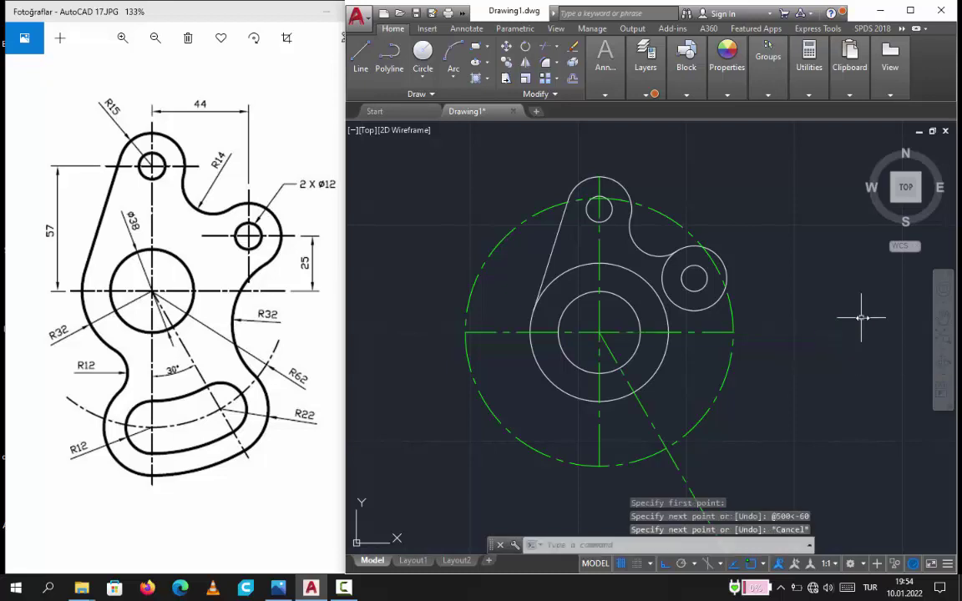
pyautogui.click(604, 63)
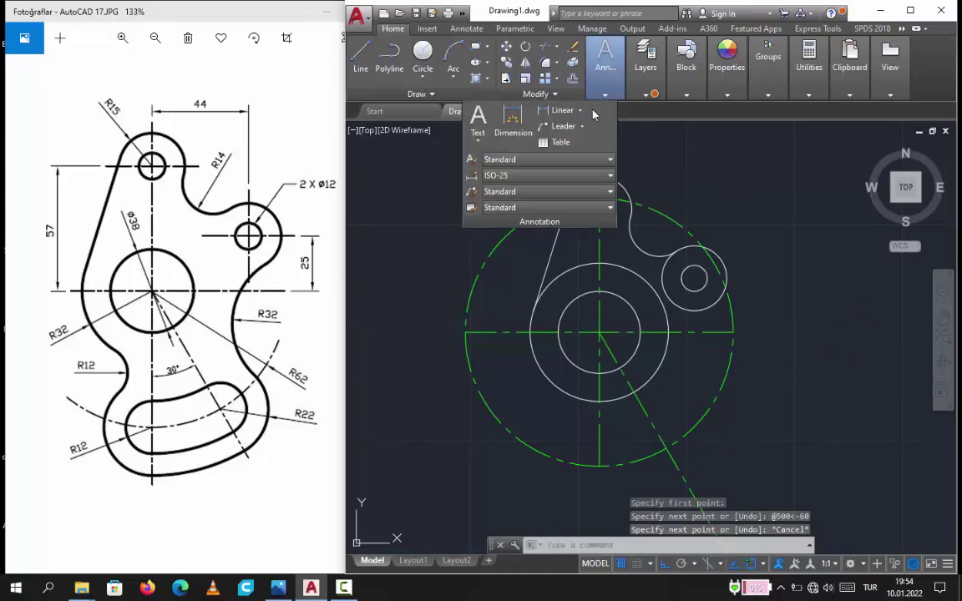
pyautogui.click(582, 111)
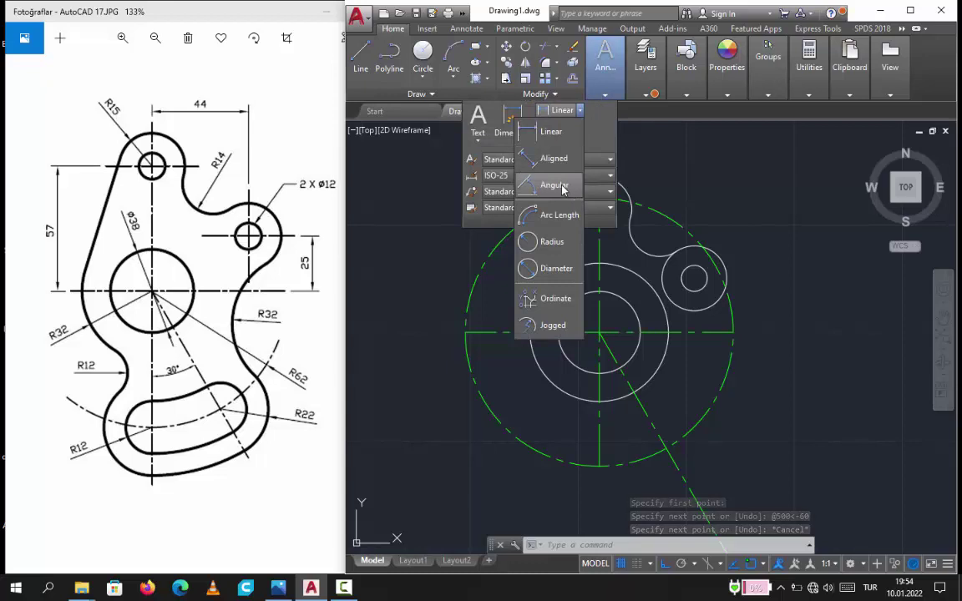
pyautogui.click(552, 184)
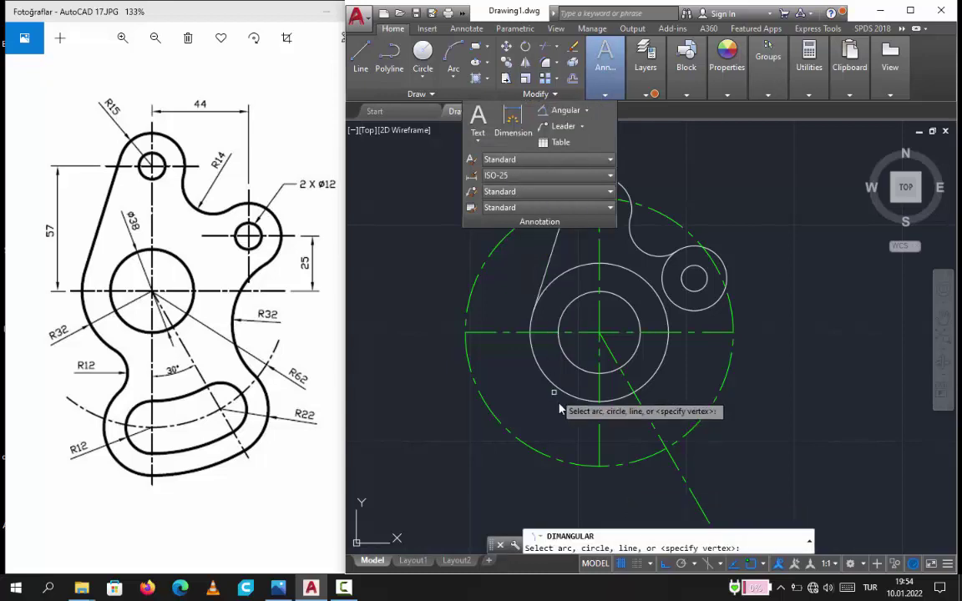
pyautogui.click(599, 429)
pyautogui.click(628, 375)
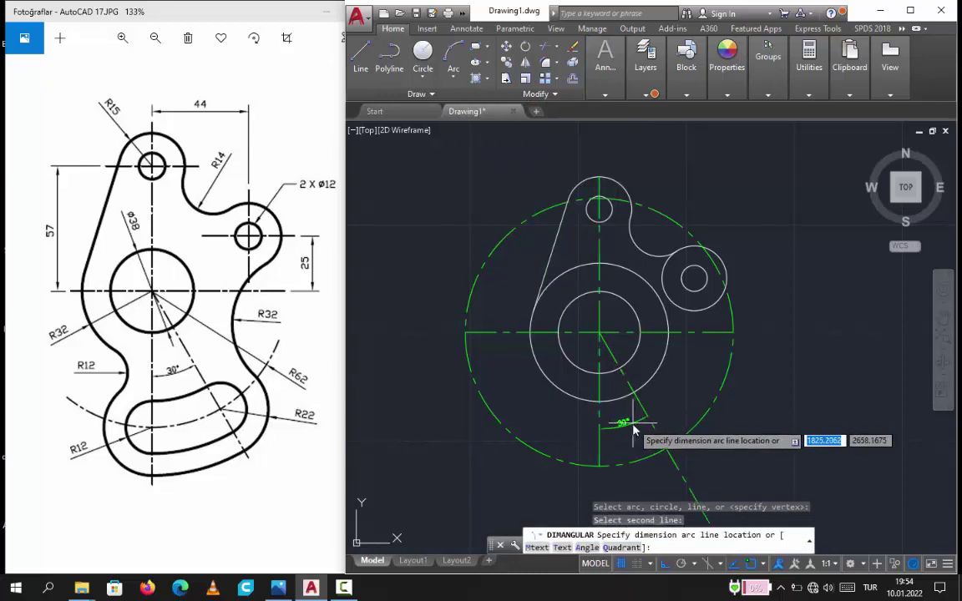
pyautogui.click(624, 426)
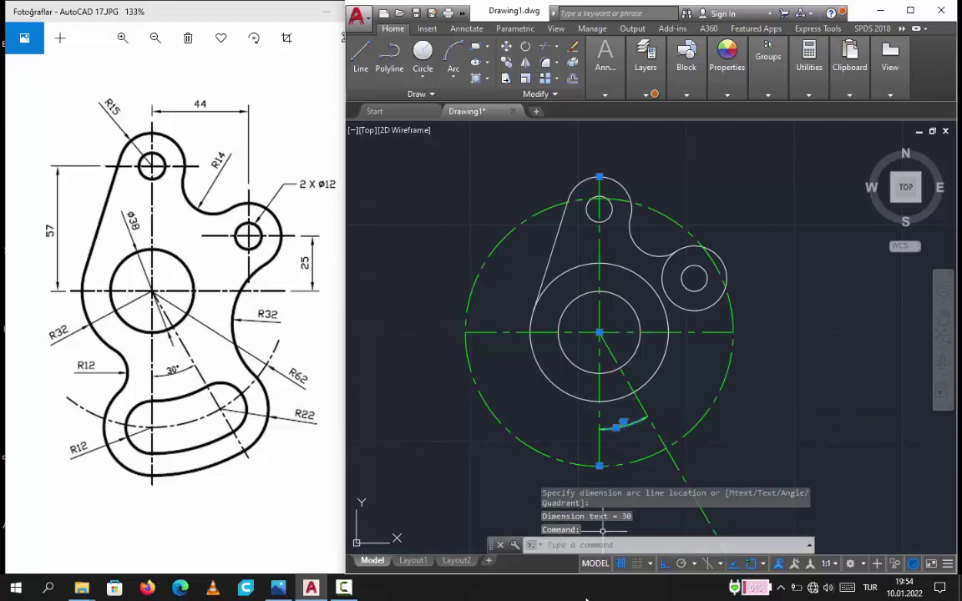
pyautogui.press('Delete')
pyautogui.scroll(-2, 626, 335)
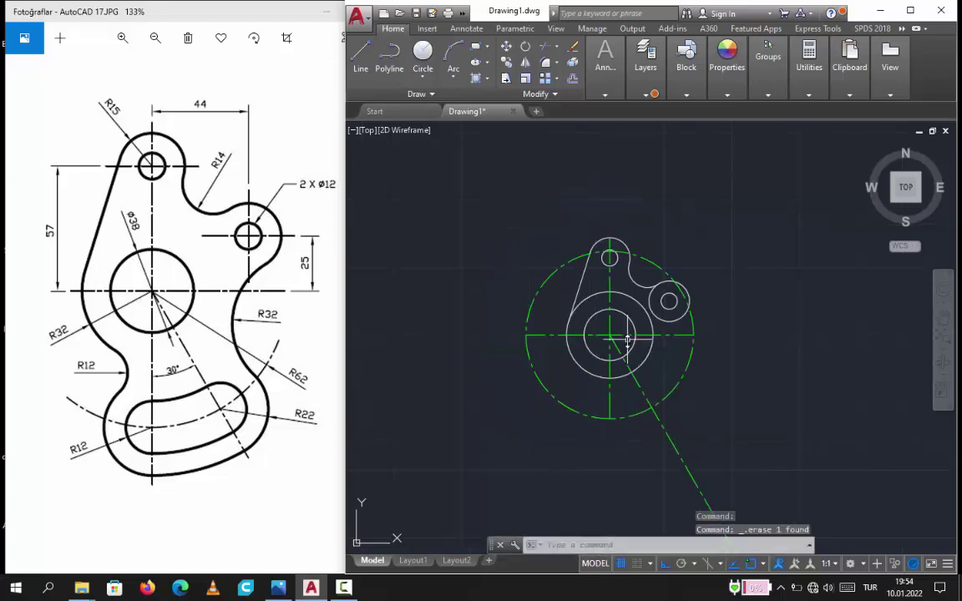
pyautogui.moveTo(627, 338); pyautogui.dragTo(578, 271, button='middle')
pyautogui.press('Escape')
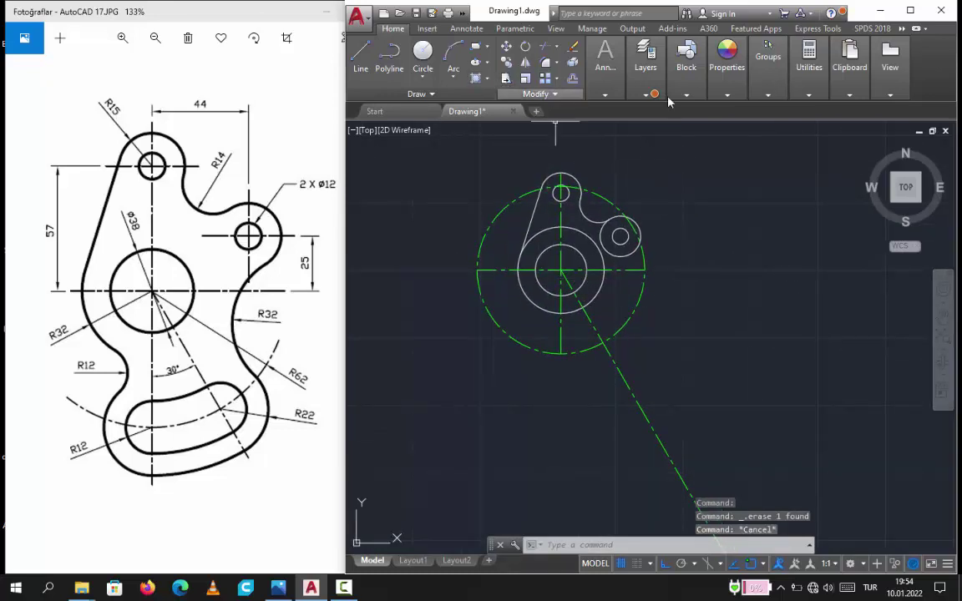
pyautogui.click(645, 62)
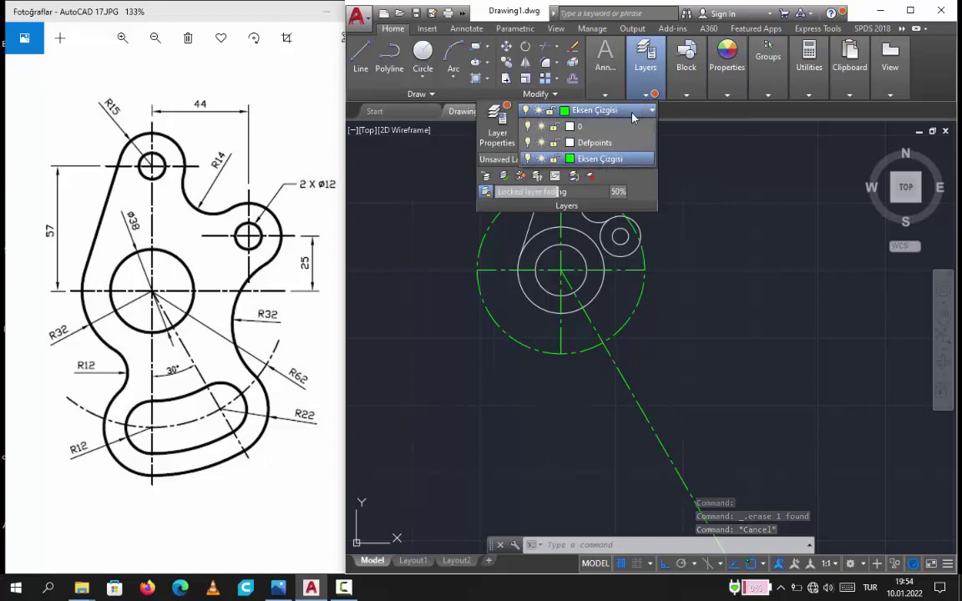
pyautogui.press('Escape')
pyautogui.press('Escape')
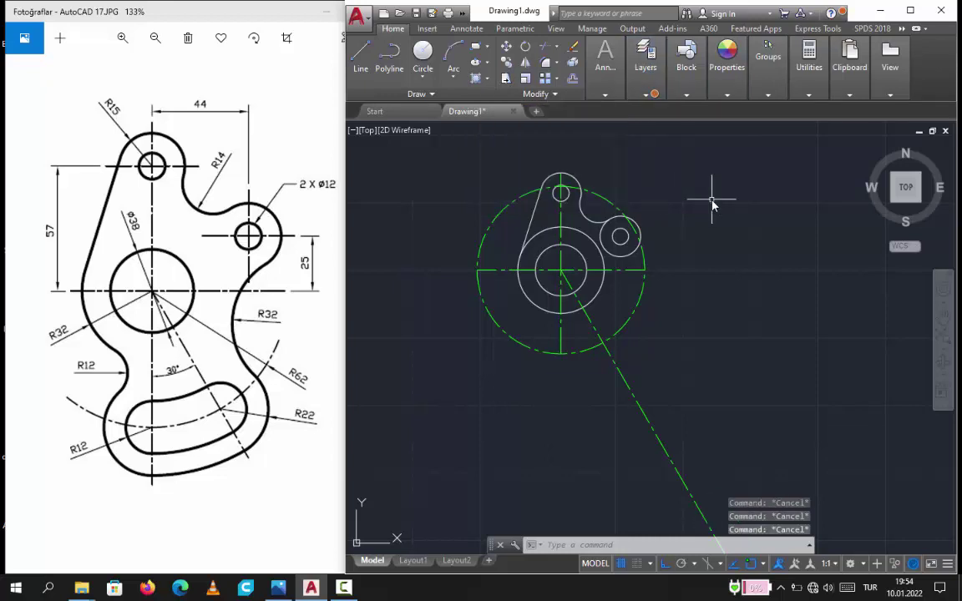
pyautogui.moveTo(440, 172); pyautogui.dragTo(454, 186, button='middle')
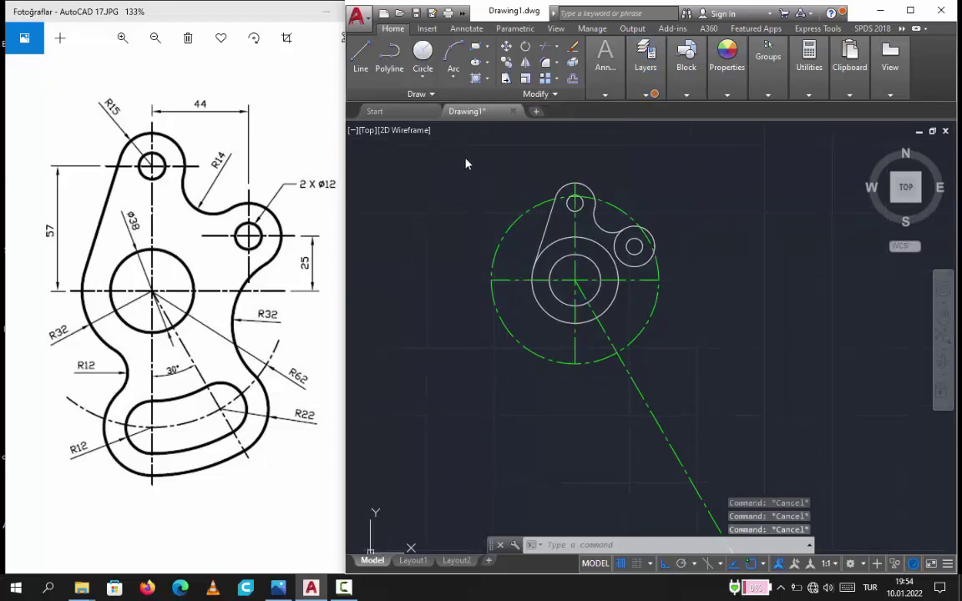
# Trim the diagonal centerline and R62 circle, keeping the arc from the horizontal to the -60° line
pyautogui.click(556, 48)
pyautogui.click(527, 73)
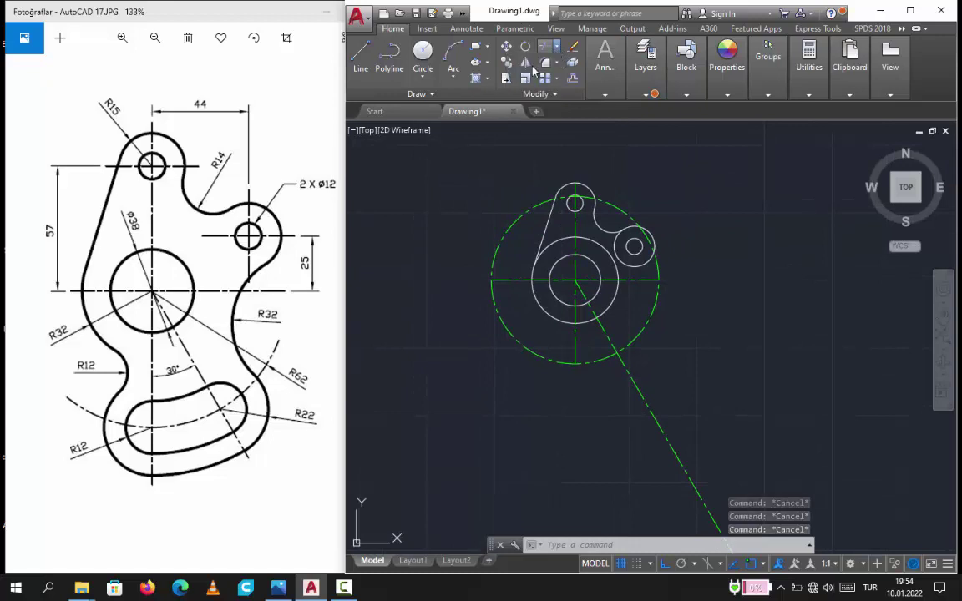
pyautogui.click(642, 396)
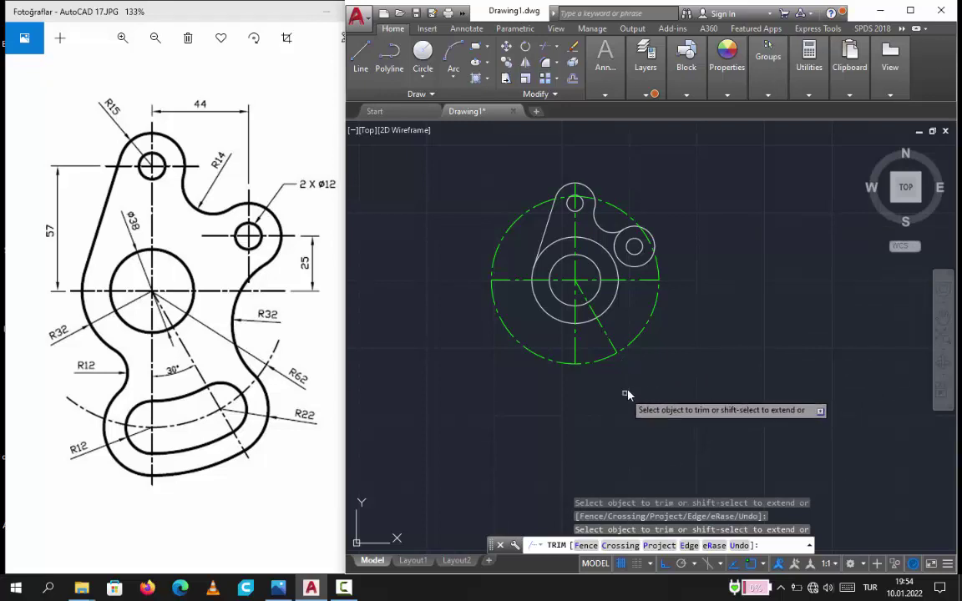
pyautogui.click(650, 324)
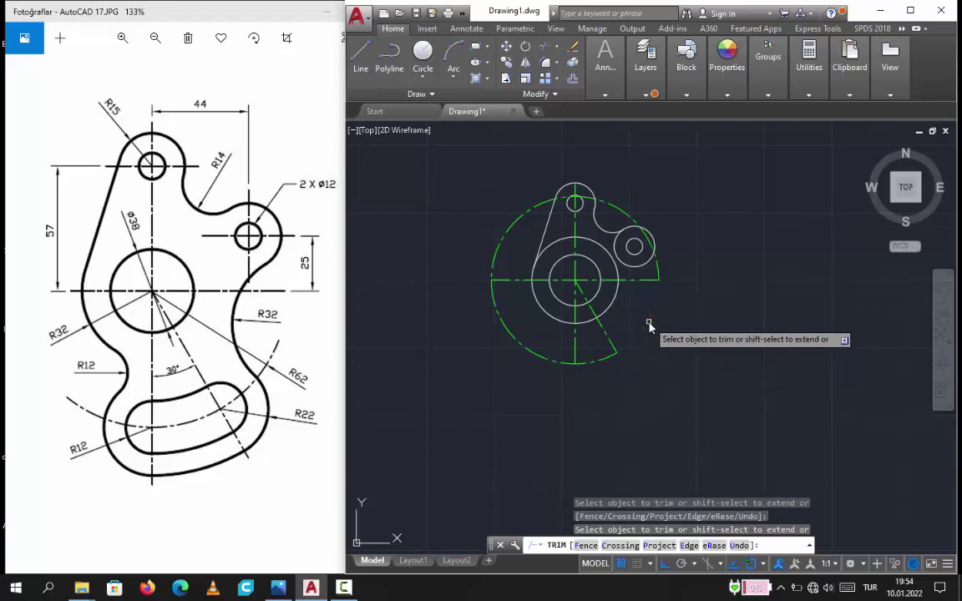
pyautogui.click(658, 265)
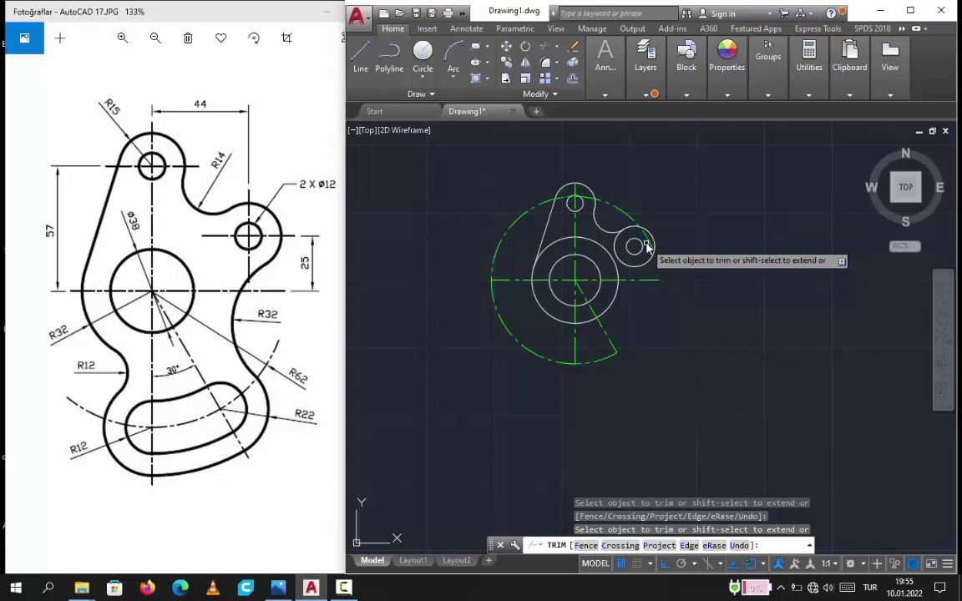
pyautogui.click(626, 214)
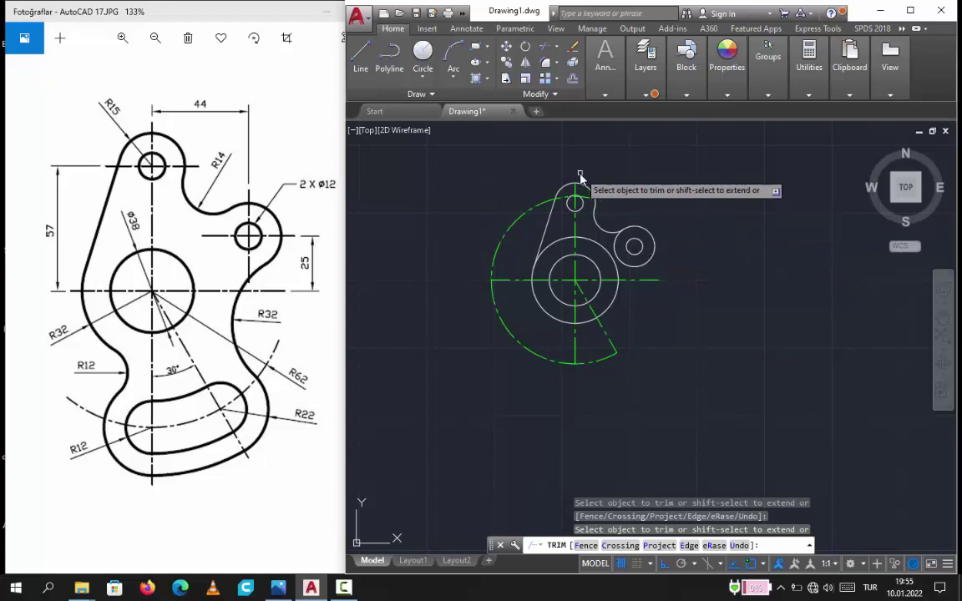
pyautogui.click(524, 216)
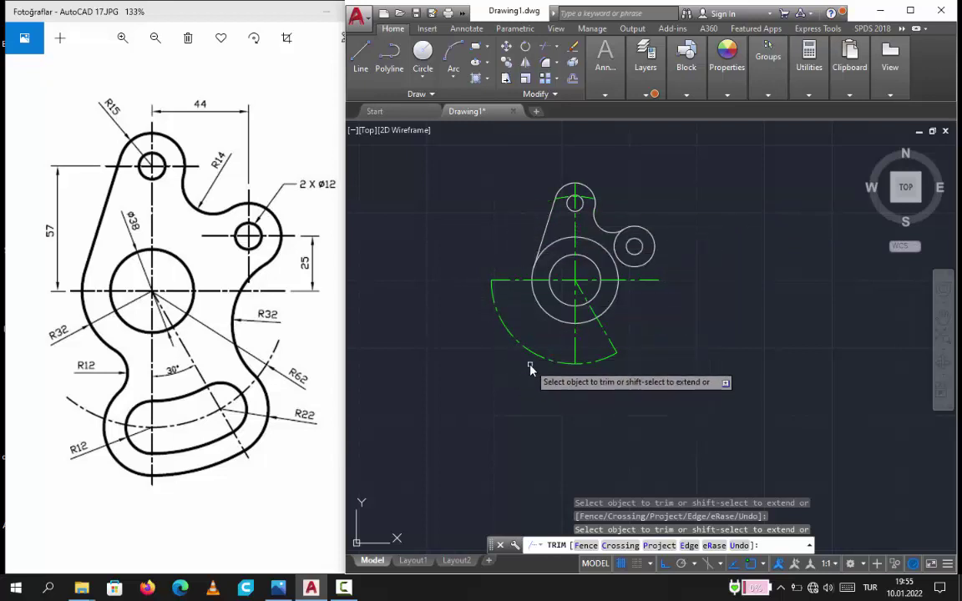
pyautogui.press('Escape')
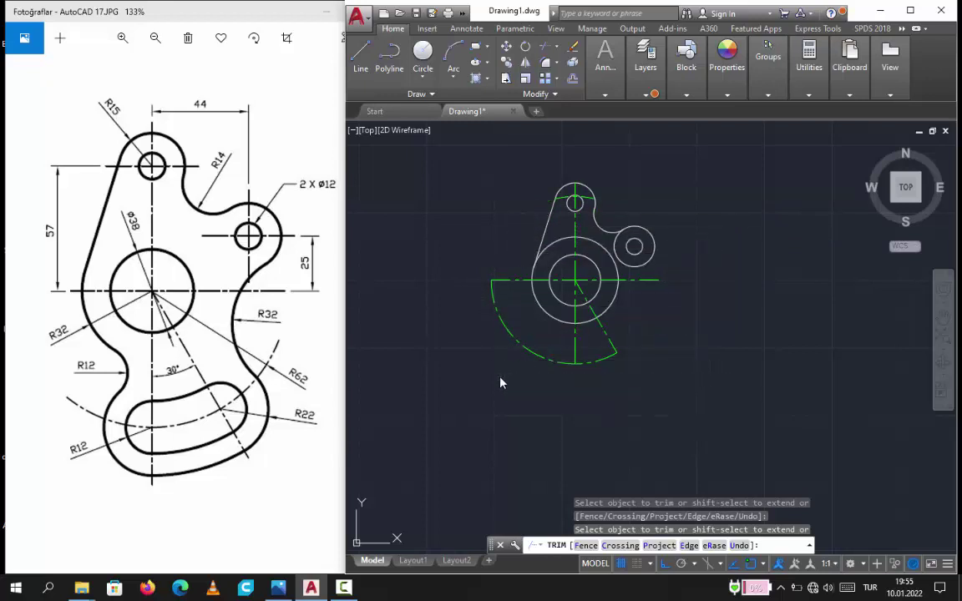
pyautogui.scroll(4, 649, 368)
pyautogui.moveTo(571, 375); pyautogui.dragTo(695, 453, button='middle')
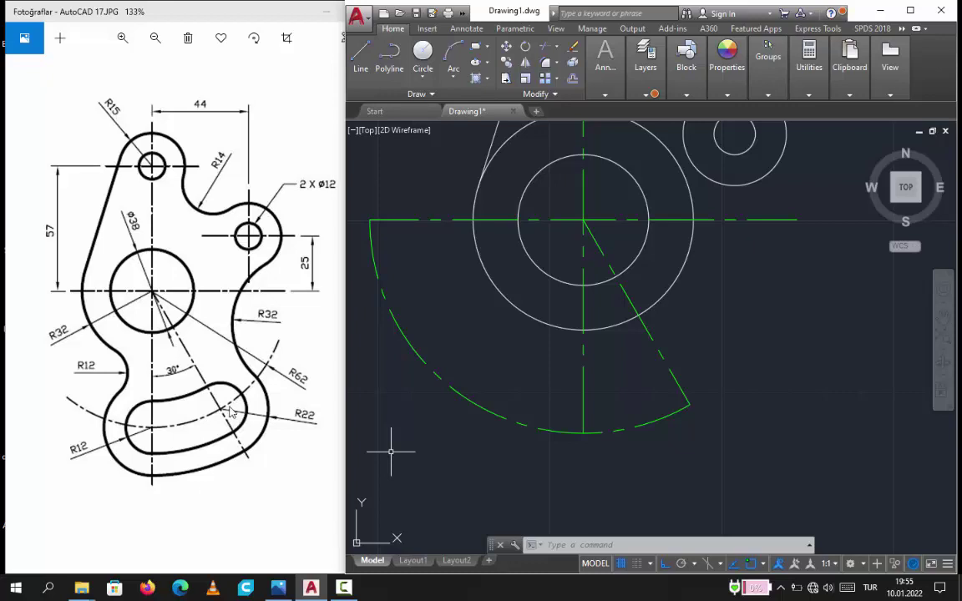
# Draw concentric R22 and R12 circles at the diagonal centerline's end on the arc
pyautogui.scroll(-2, 515, 394)
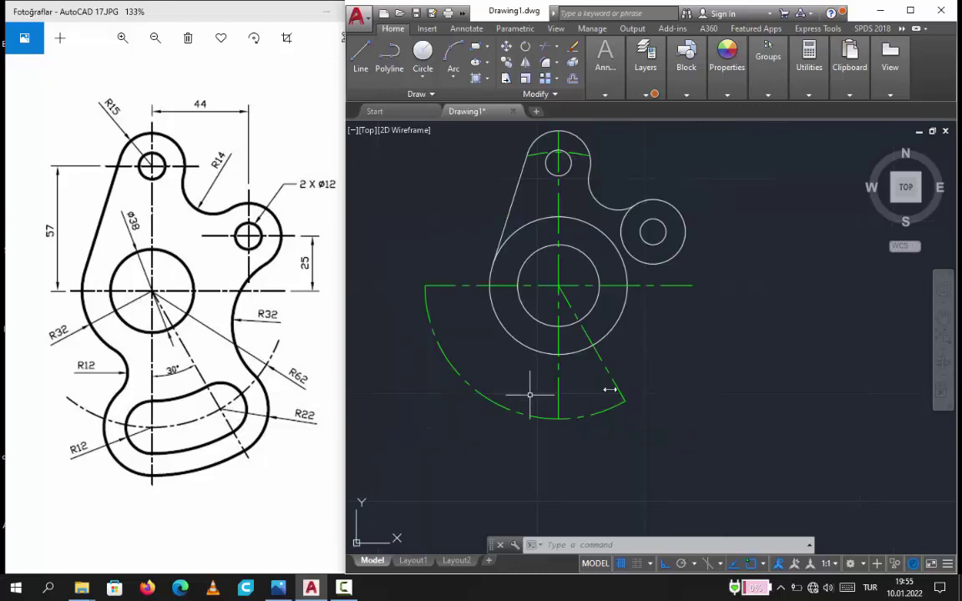
pyautogui.click(423, 56)
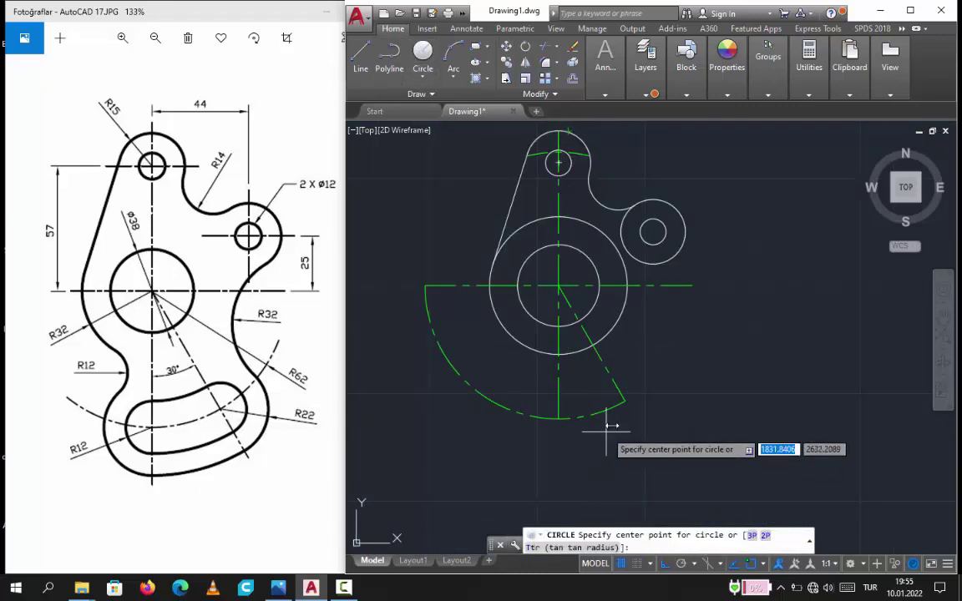
pyautogui.click(625, 401)
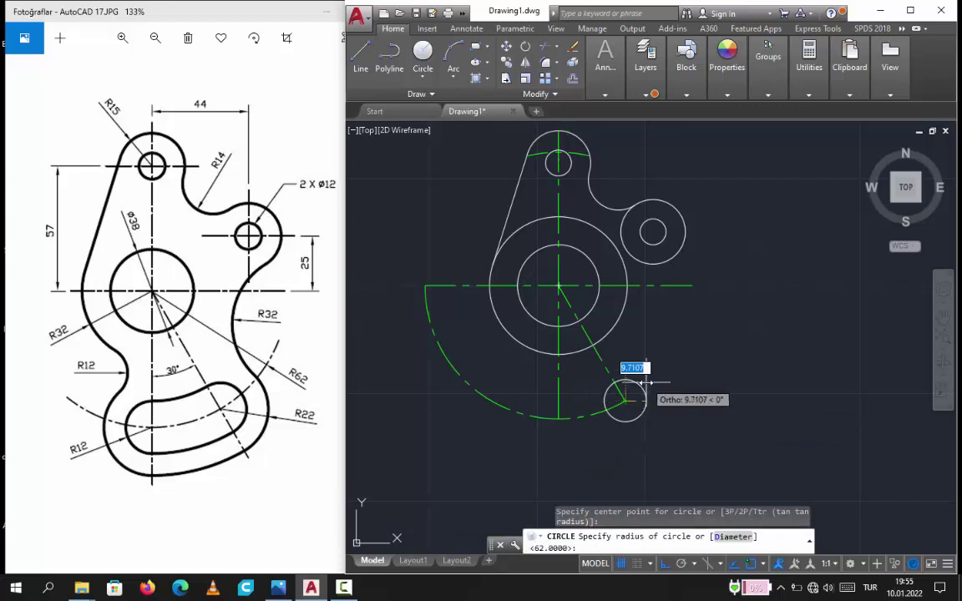
pyautogui.write('22')
pyautogui.press('Return')
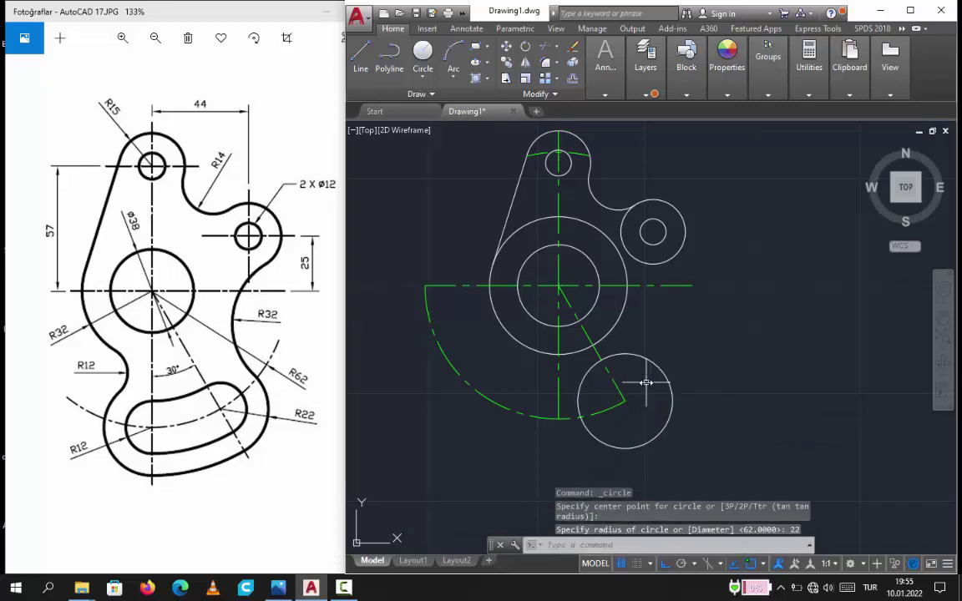
pyautogui.click(423, 56)
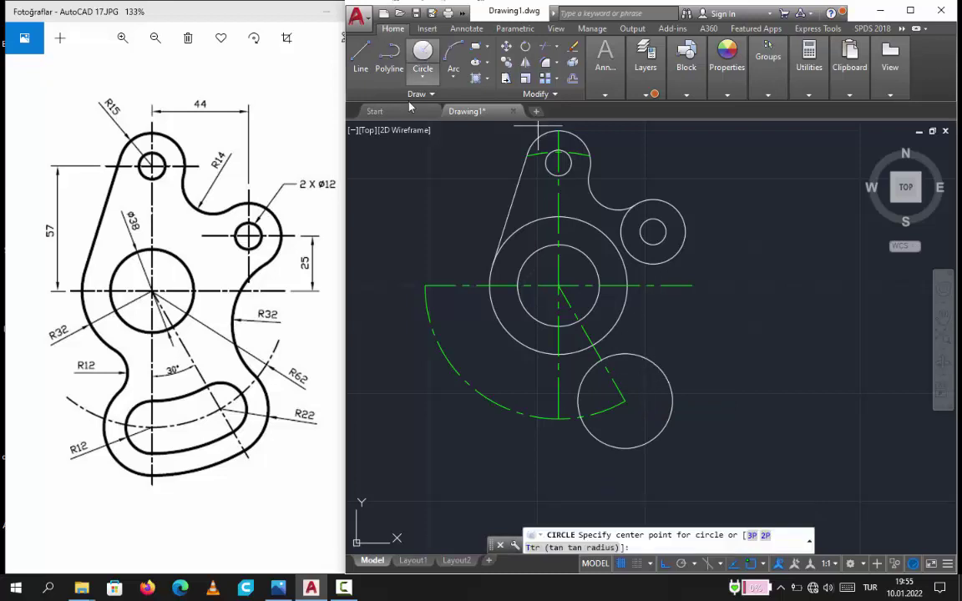
pyautogui.click(625, 401)
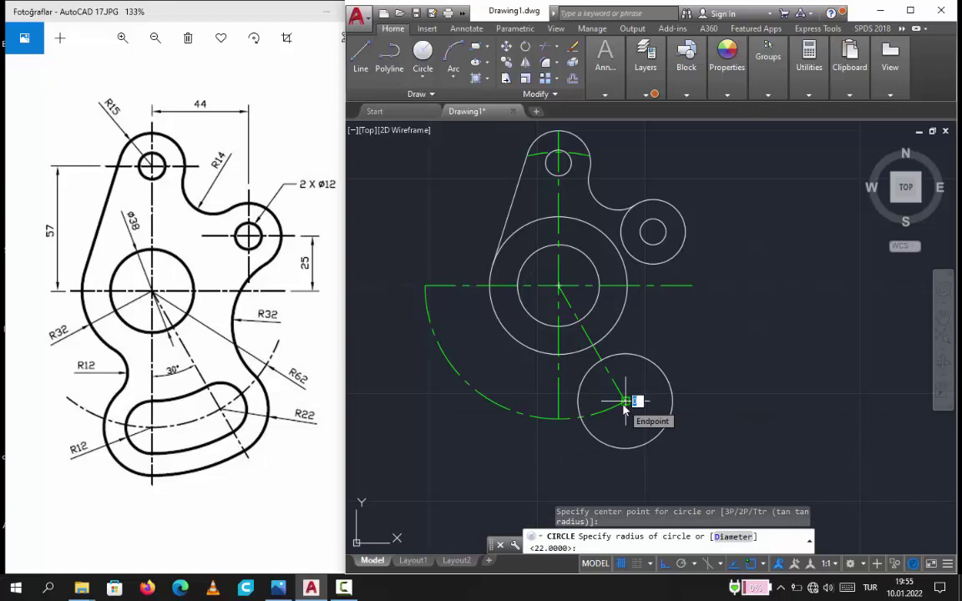
pyautogui.write('12')
pyautogui.press('Return')
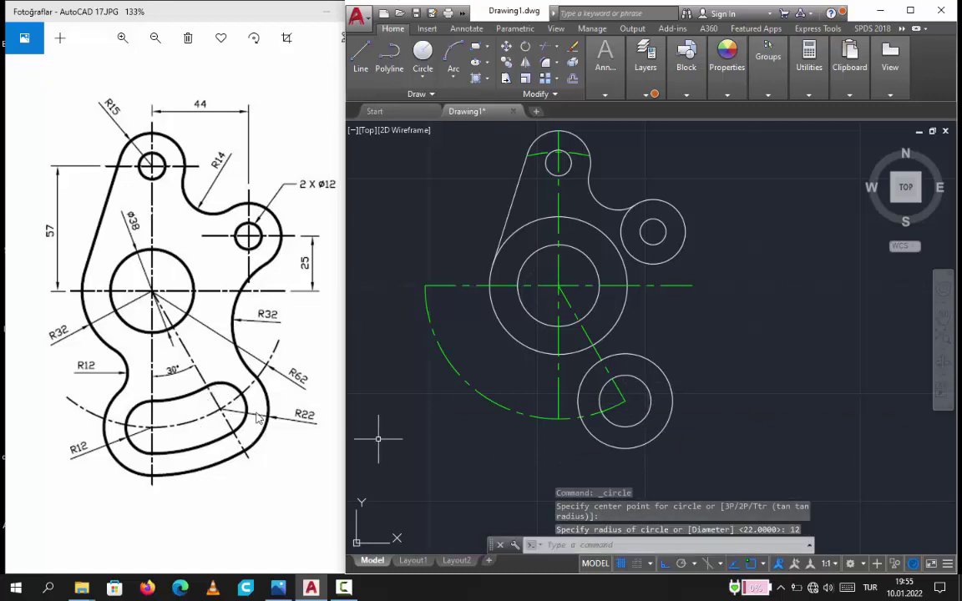
# Copy the R22/R12 circle pair to the arc's bottom endpoint
pyautogui.click(660, 440)
pyautogui.click(648, 444)
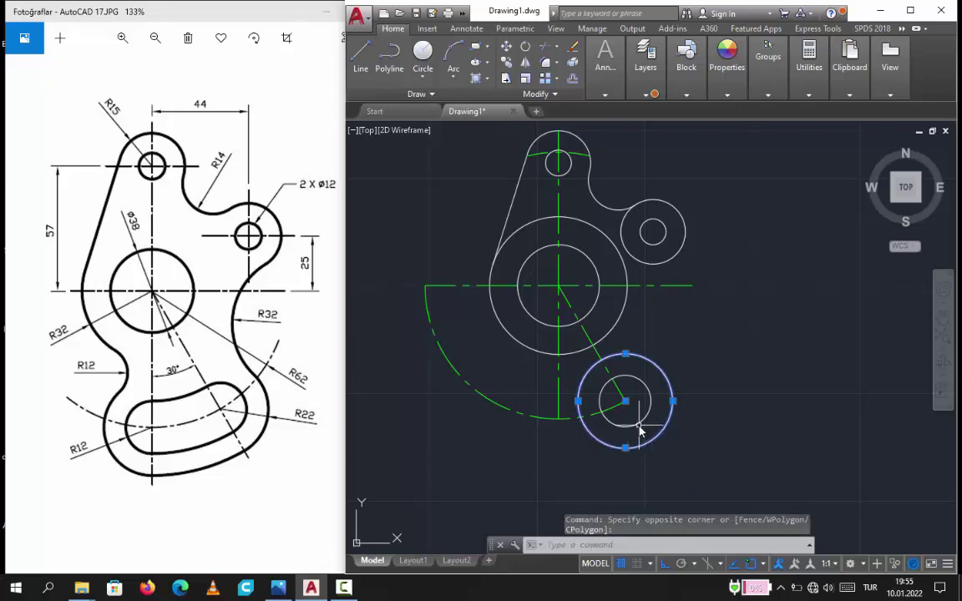
pyautogui.click(639, 426)
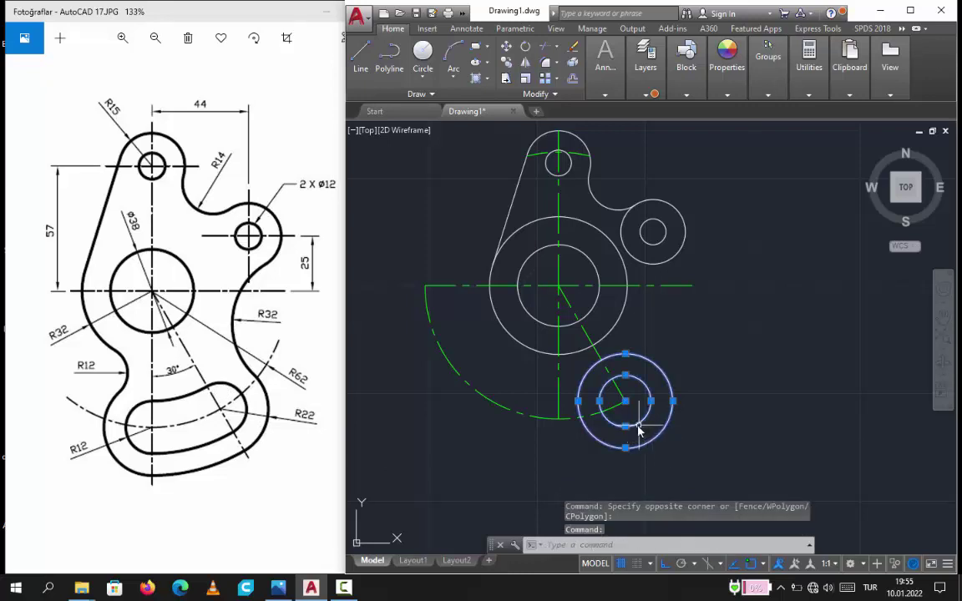
pyautogui.click(507, 63)
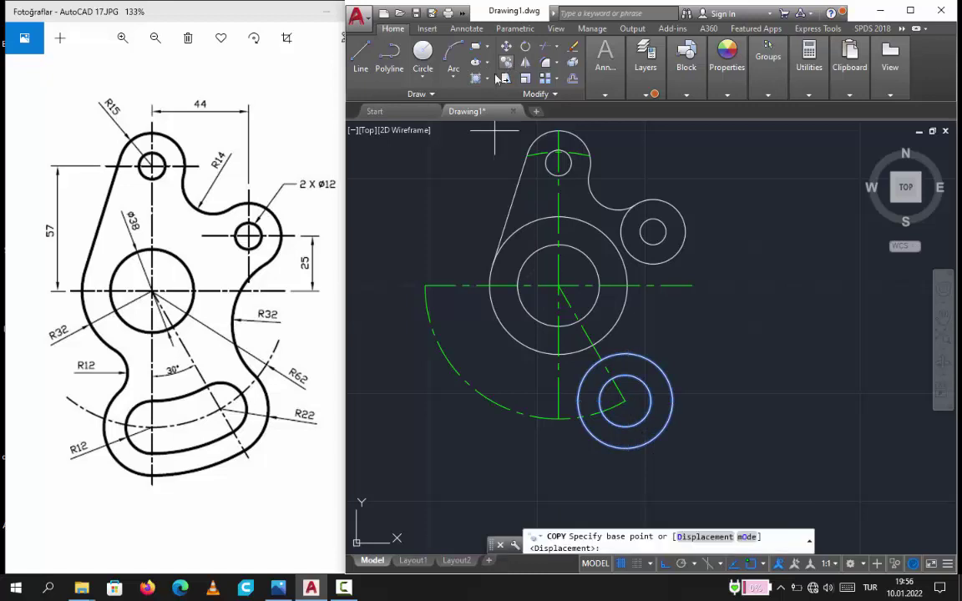
pyautogui.click(624, 403)
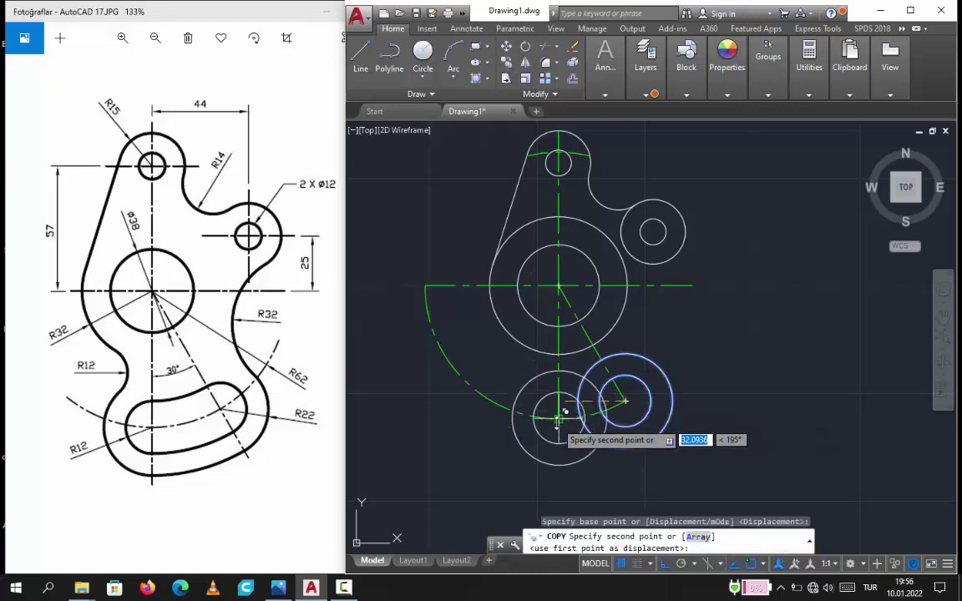
pyautogui.click(558, 417)
pyautogui.press('Escape')
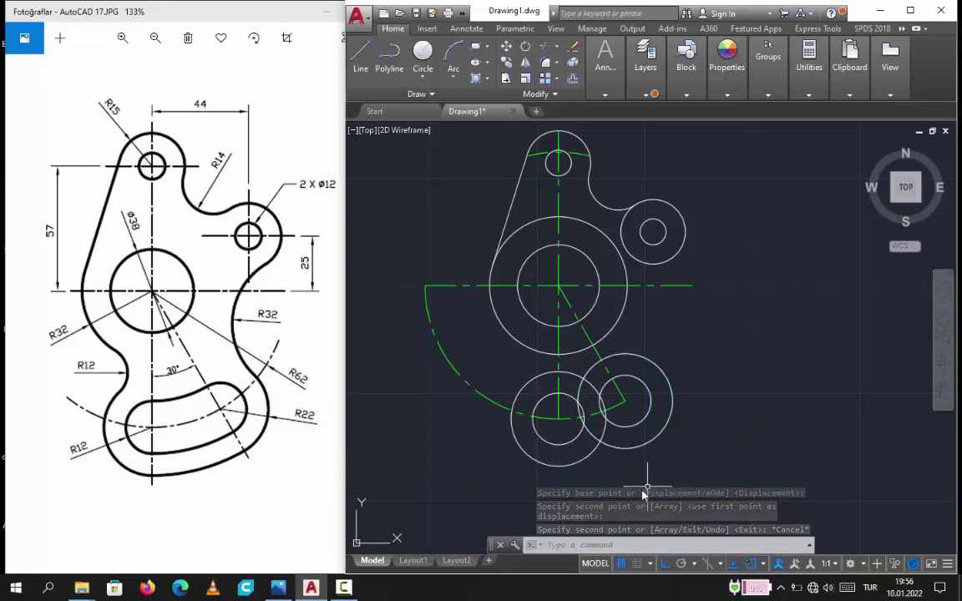
pyautogui.click(424, 81)
# Draw an R84 circle tangent to the lower-left and right R22 circles
pyautogui.click(400, 213)
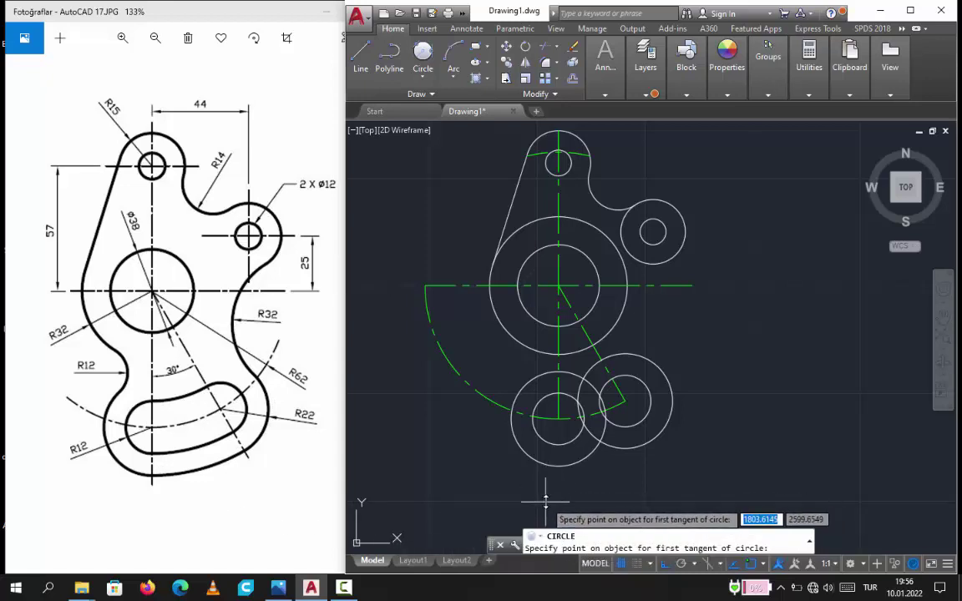
pyautogui.scroll(-1, 553, 483)
pyautogui.scroll(1, 559, 484)
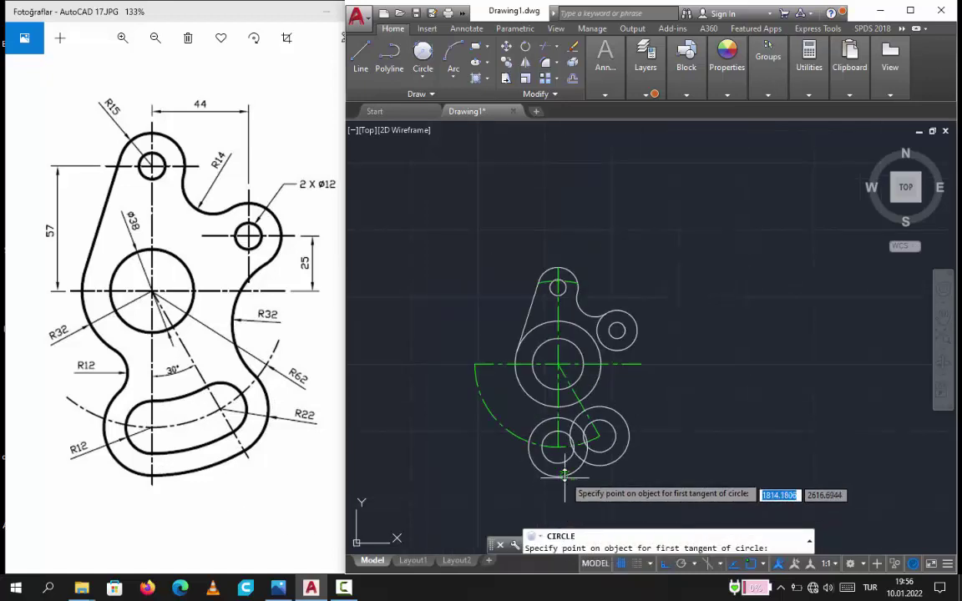
pyautogui.scroll(2, 562, 489)
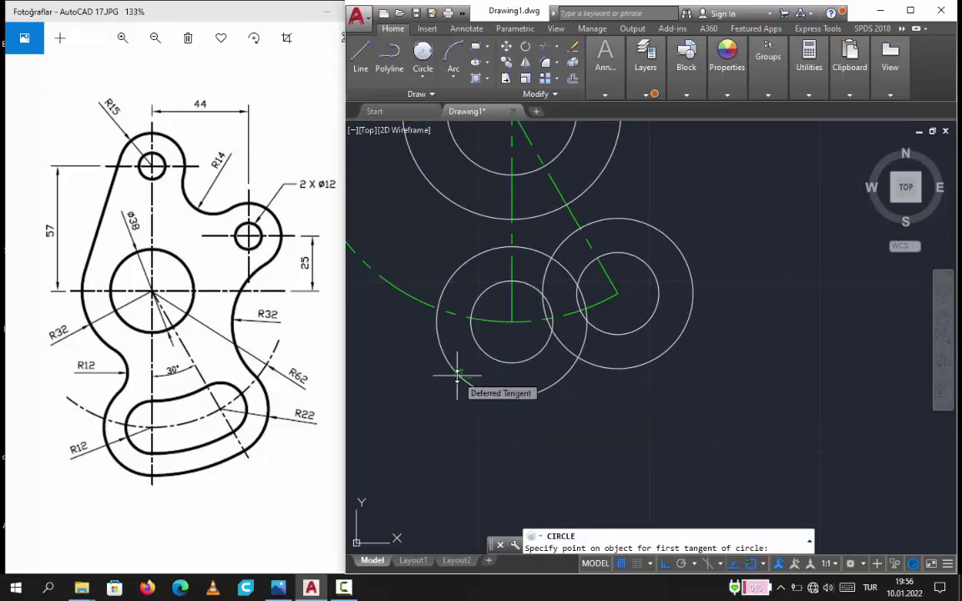
pyautogui.click(458, 375)
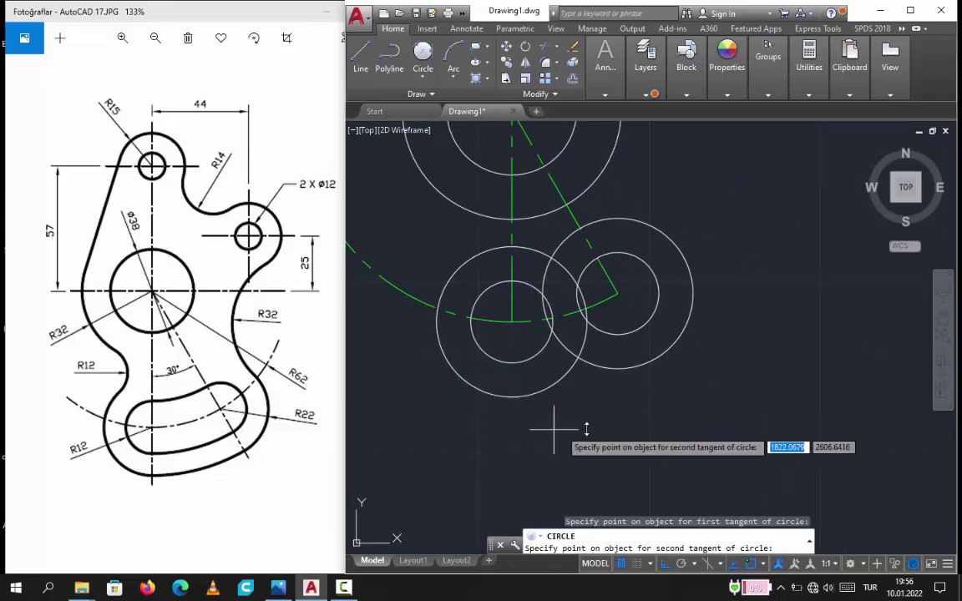
pyautogui.click(690, 328)
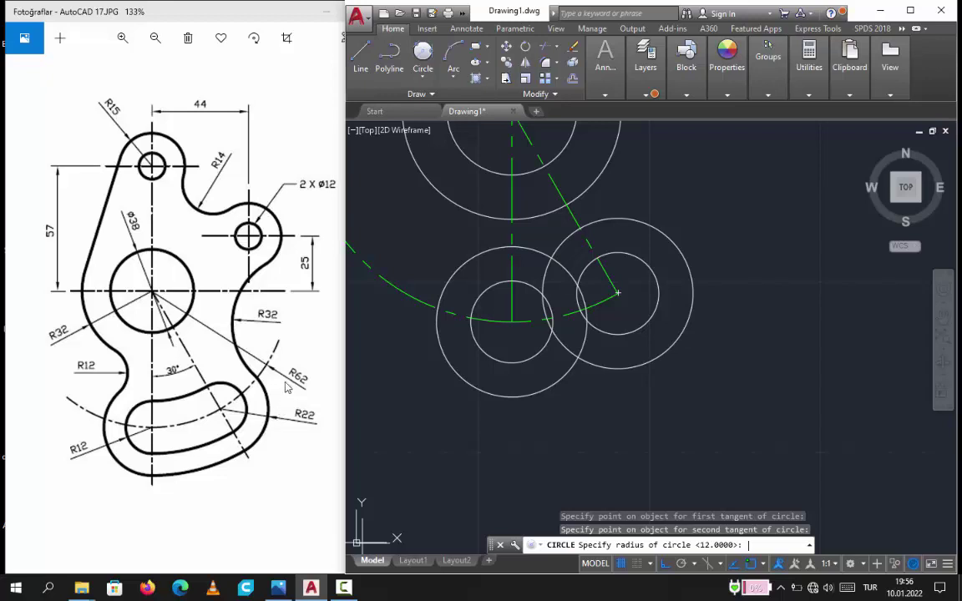
pyautogui.write('84')
pyautogui.press('Return')
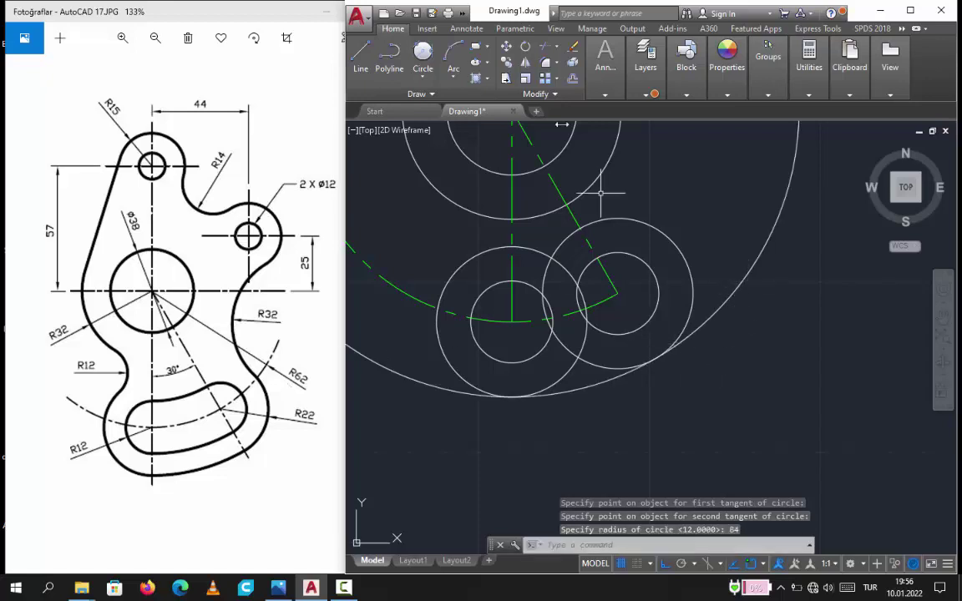
# Trim the R84 circle, keeping only the arc beneath the two R22 circles
pyautogui.click(557, 50)
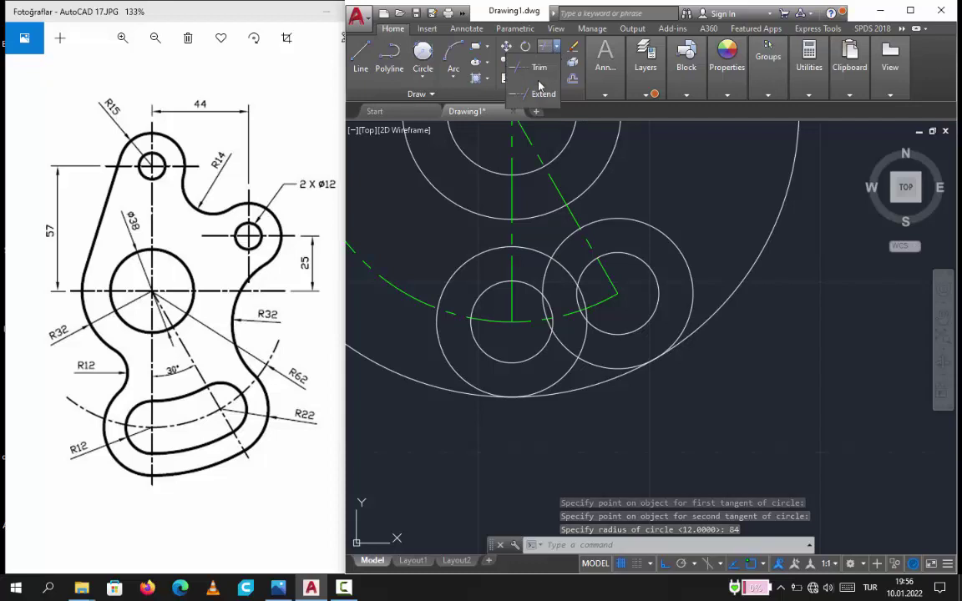
pyautogui.click(540, 70)
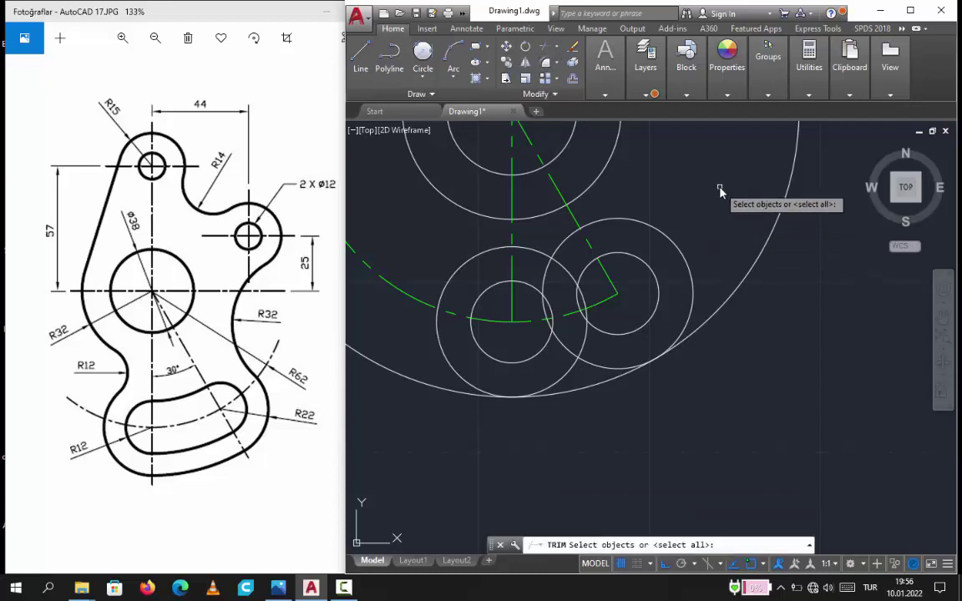
pyautogui.click(754, 267)
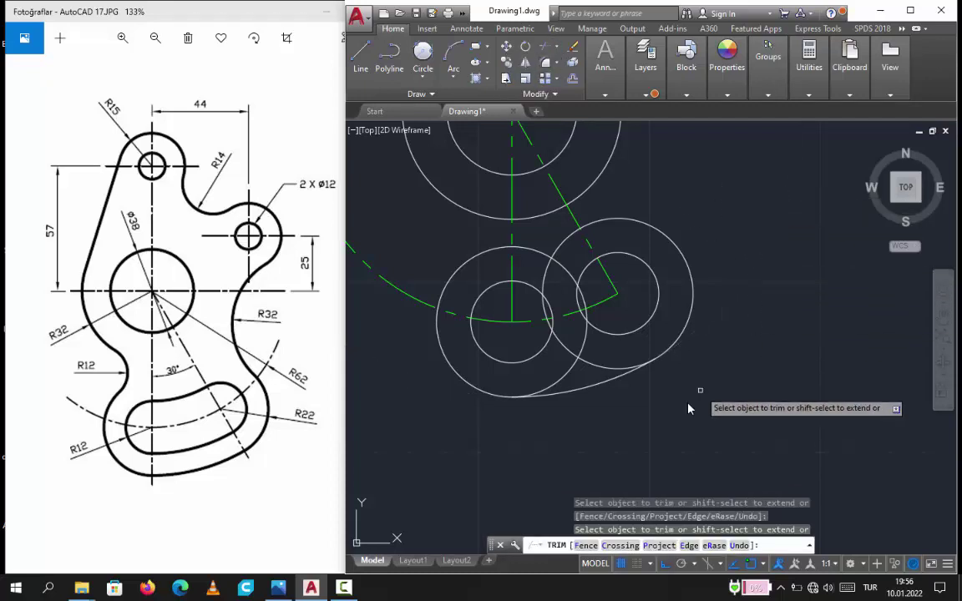
pyautogui.press('Escape')
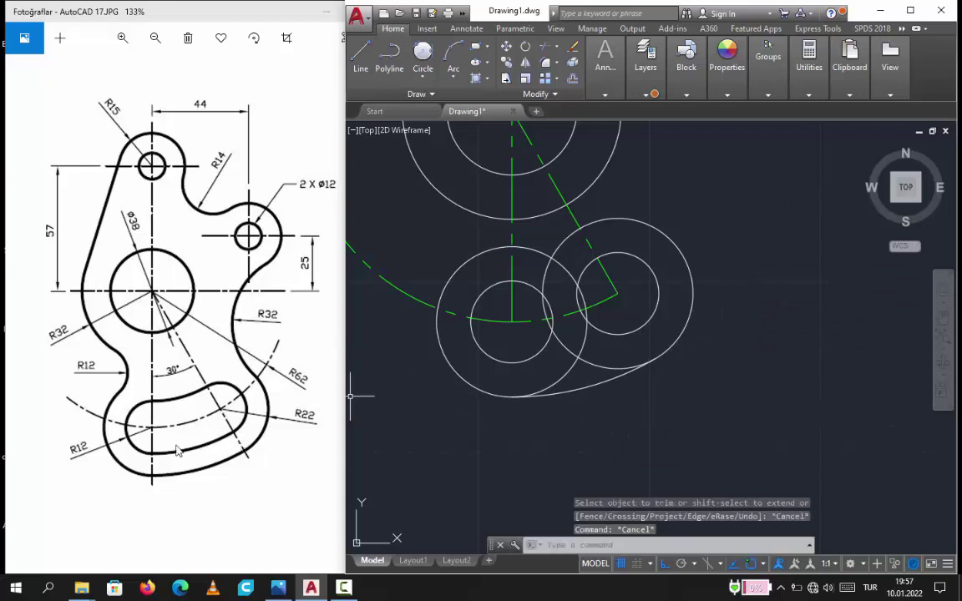
# Draw an R74 circle tangent to the lower-left and right circles
pyautogui.click(423, 55)
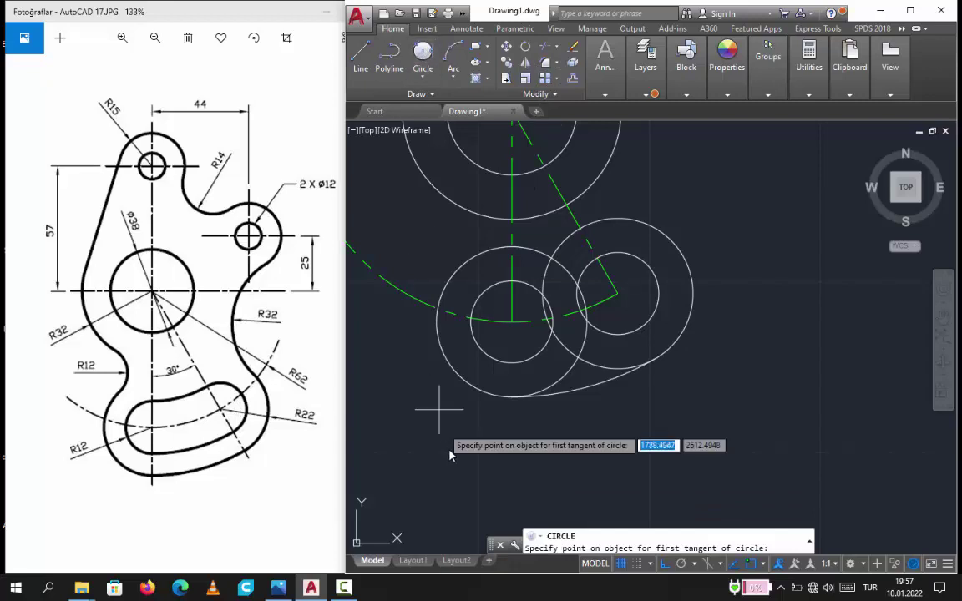
pyautogui.click(472, 344)
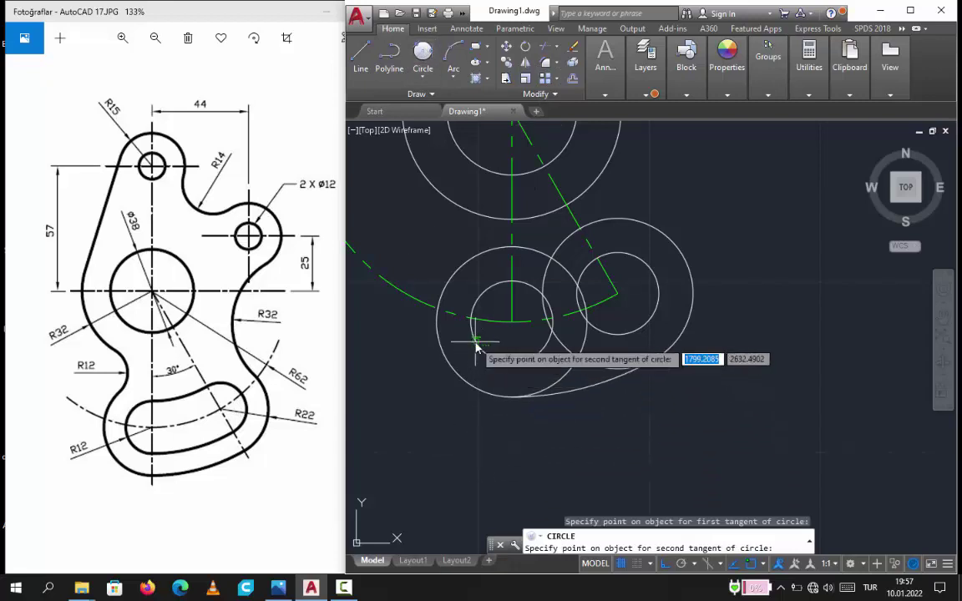
pyautogui.click(660, 293)
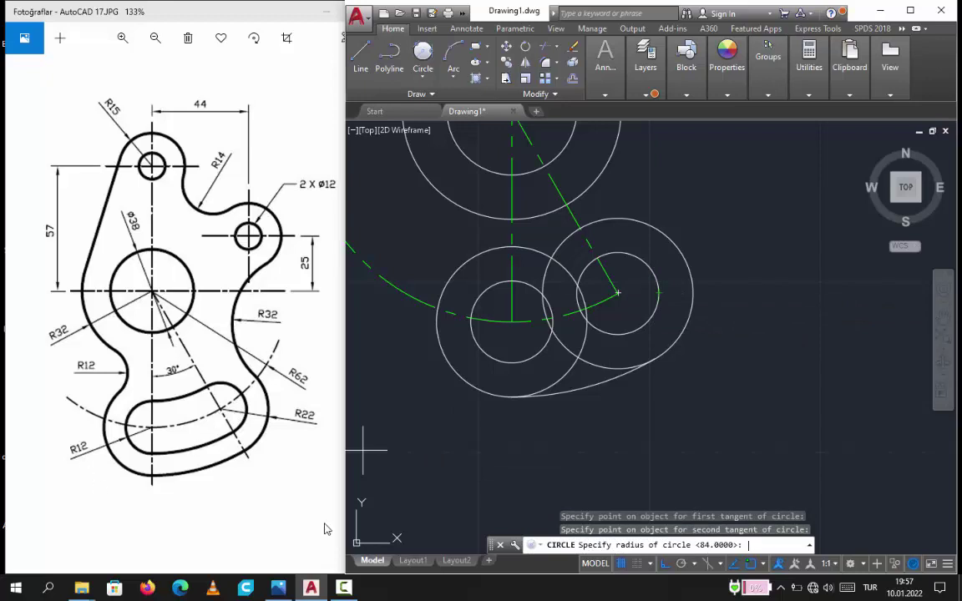
pyautogui.write('74')
pyautogui.press('Return')
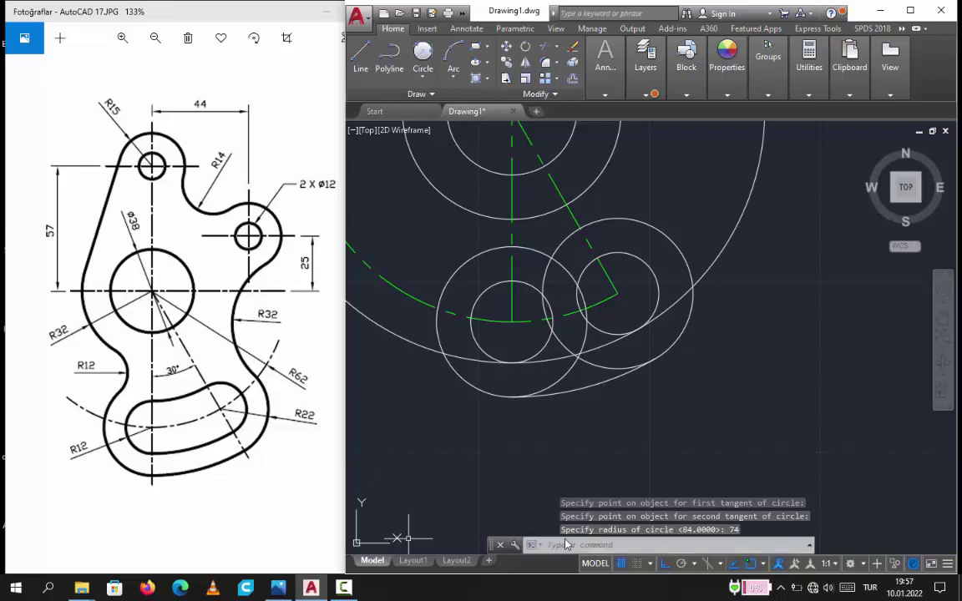
# Trim the R74 circle's upper-right arc and the curve ends past both circles
pyautogui.click(558, 50)
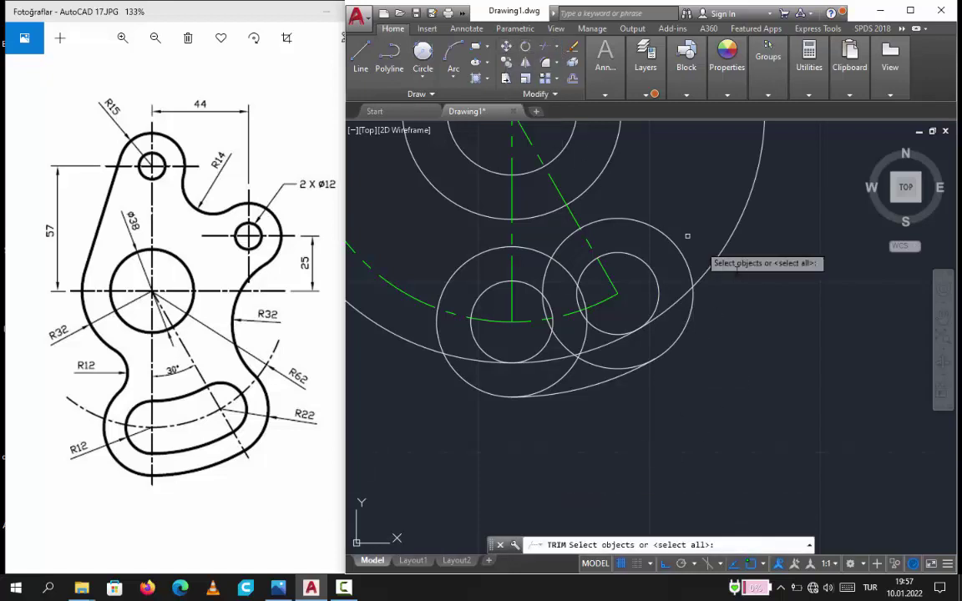
pyautogui.press('Return')
pyautogui.click(723, 251)
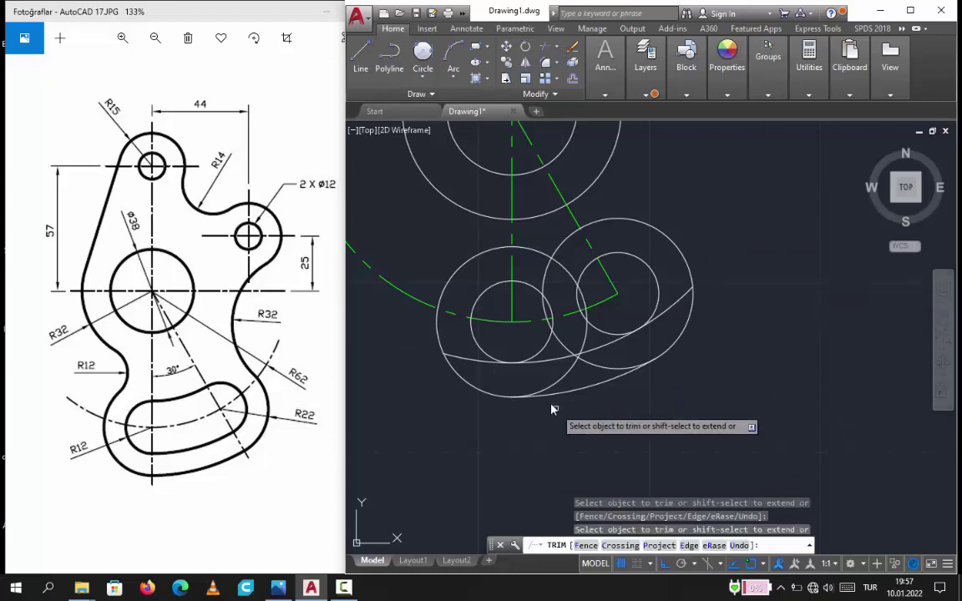
pyautogui.click(481, 359)
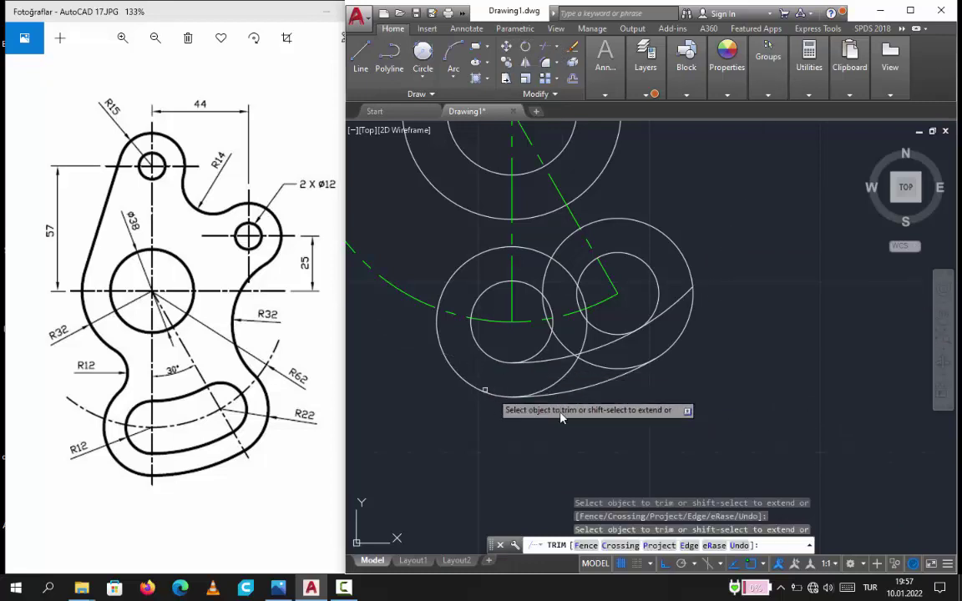
pyautogui.click(670, 320)
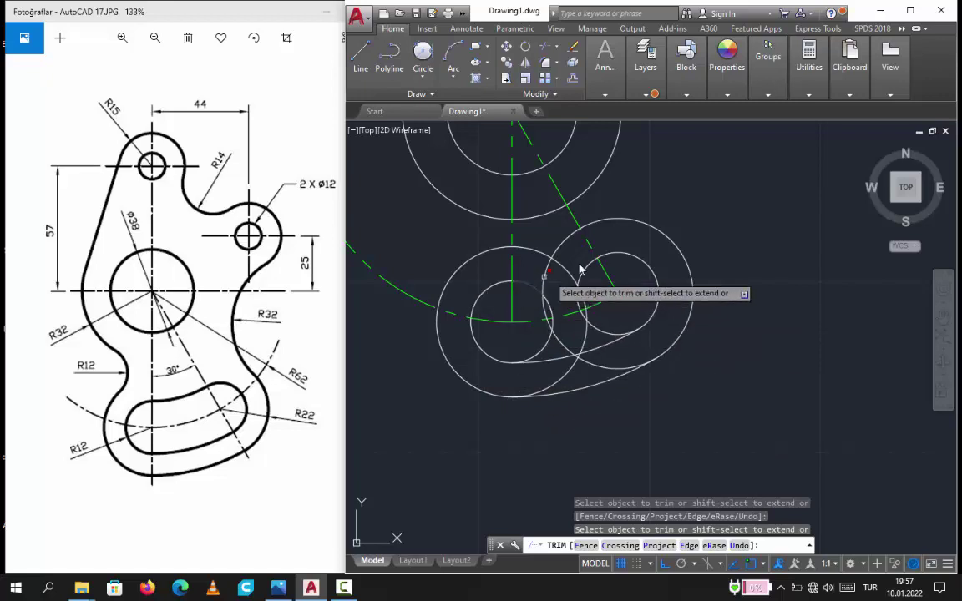
pyautogui.press('Escape')
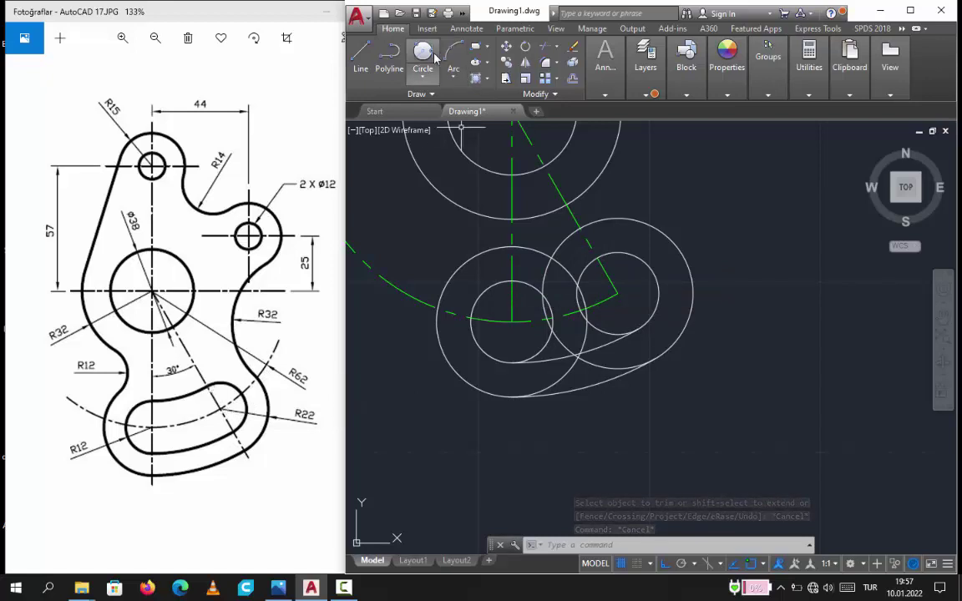
pyautogui.click(515, 252)
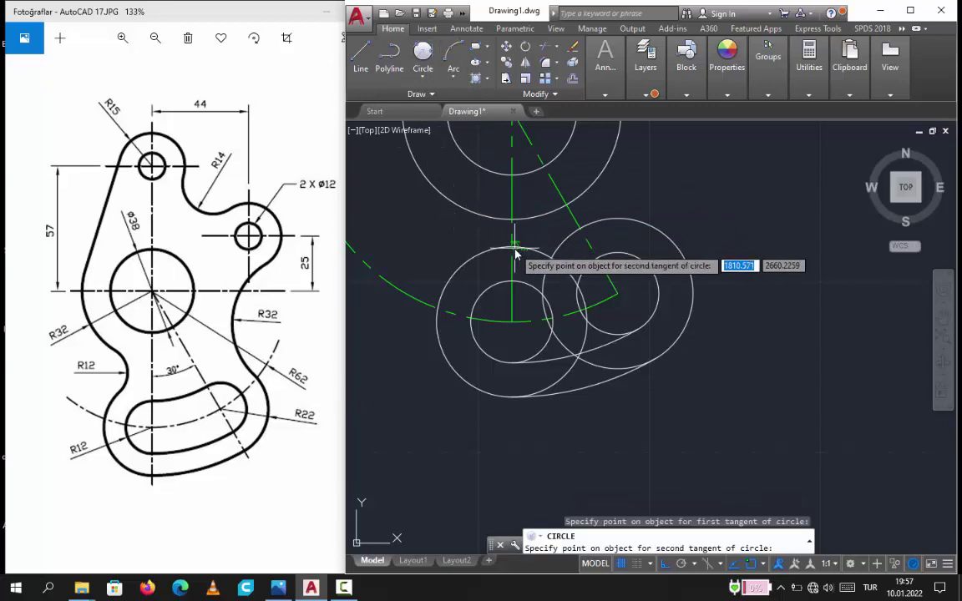
pyautogui.click(579, 219)
pyautogui.write('50')
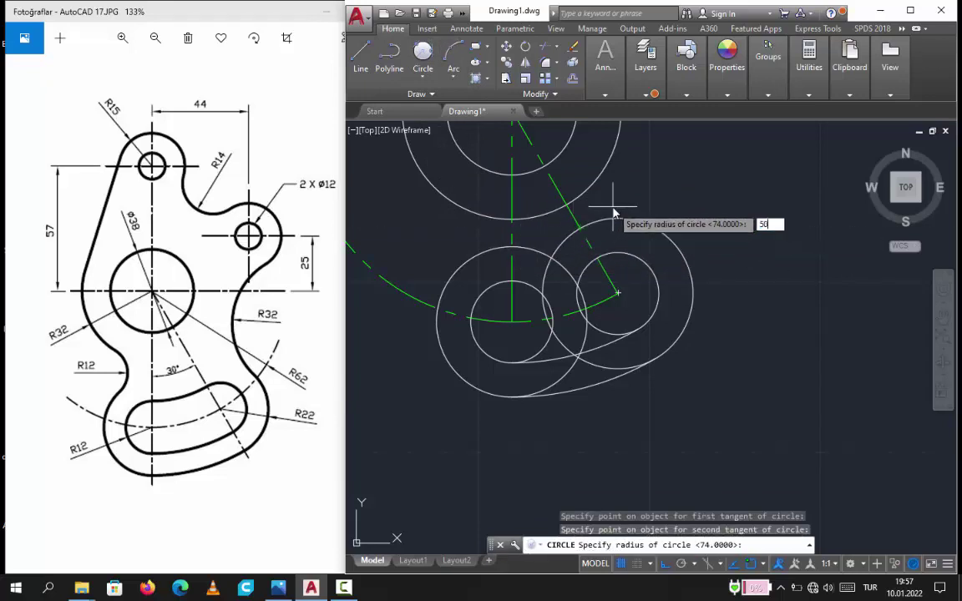
pyautogui.press('Return')
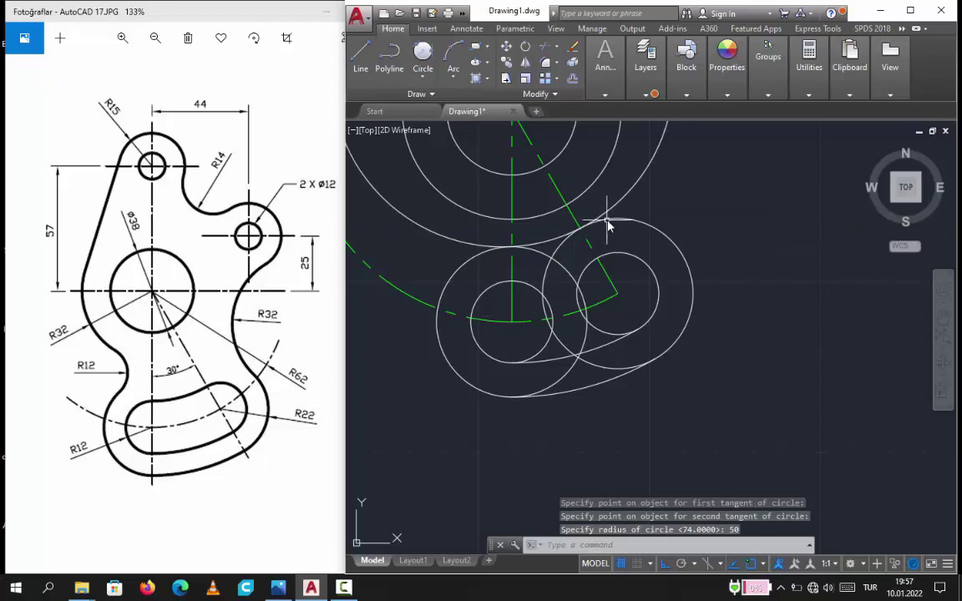
pyautogui.scroll(-2, 644, 201)
pyautogui.moveTo(644, 204); pyautogui.dragTo(657, 368, button='middle')
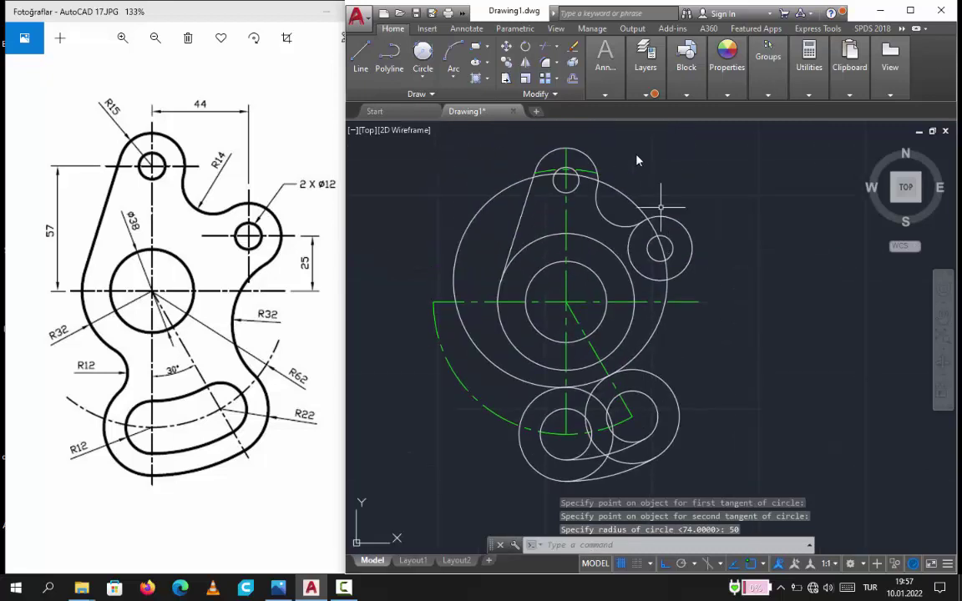
pyautogui.click(546, 48)
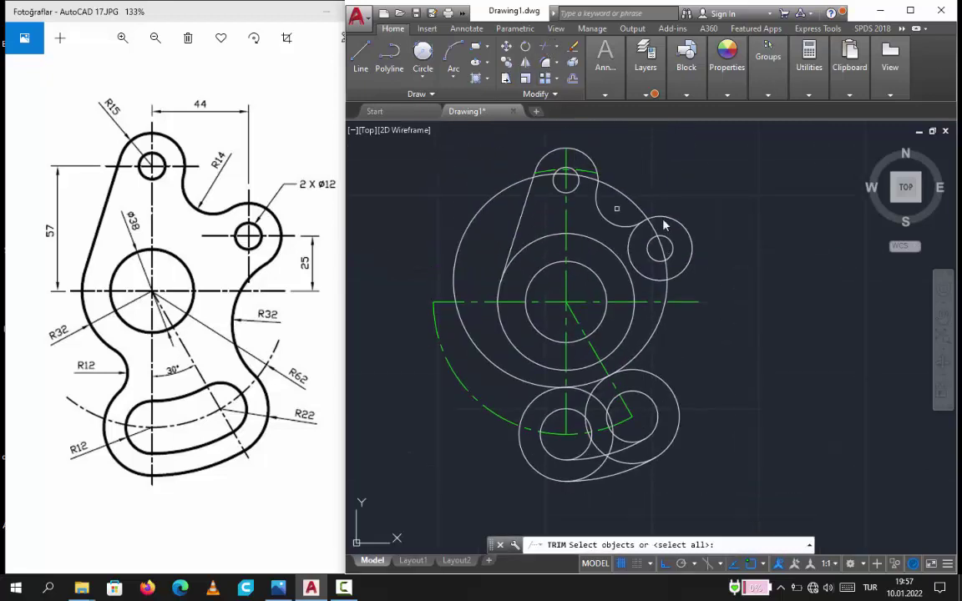
pyautogui.press('Return')
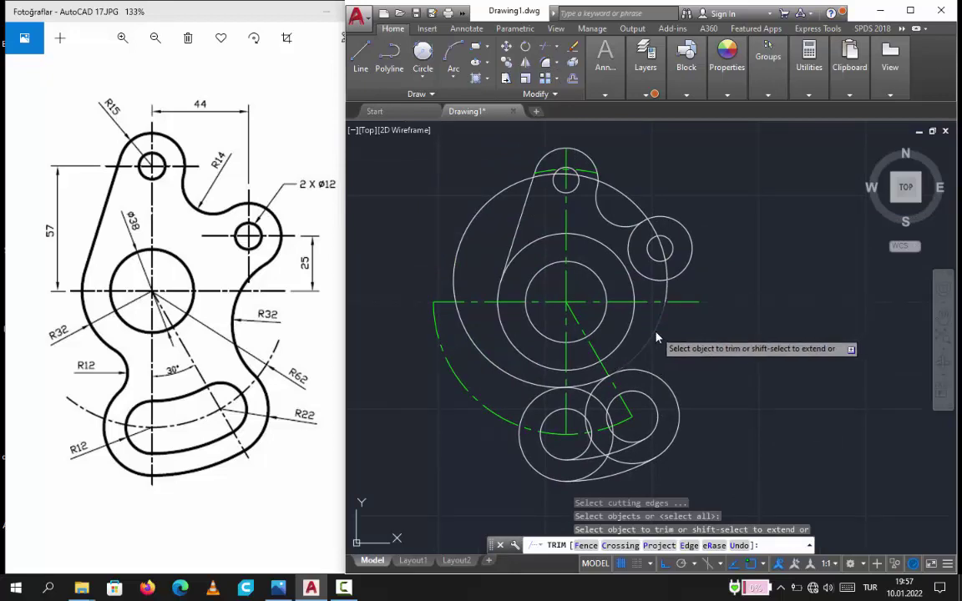
pyautogui.click(661, 333)
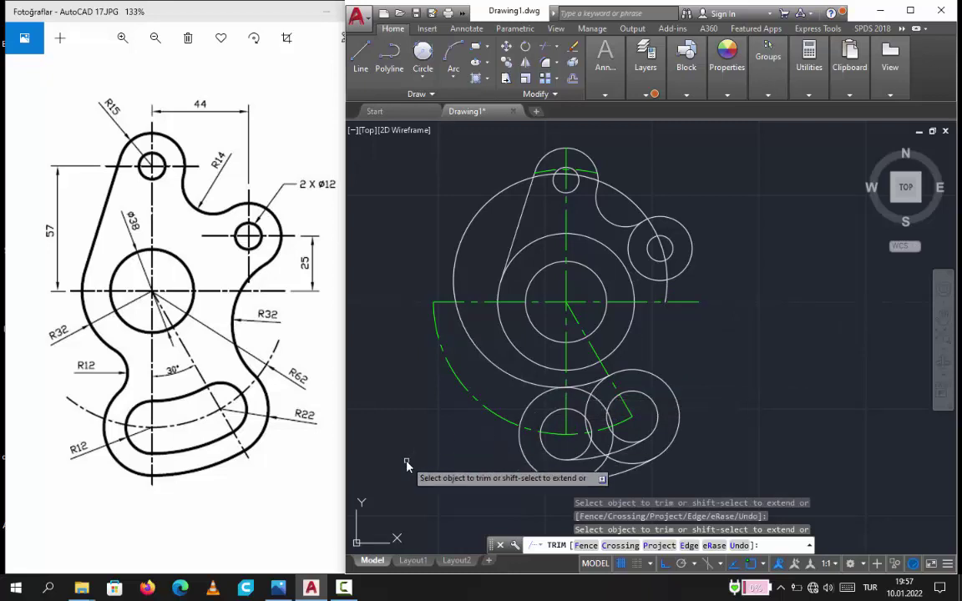
pyautogui.press('Escape')
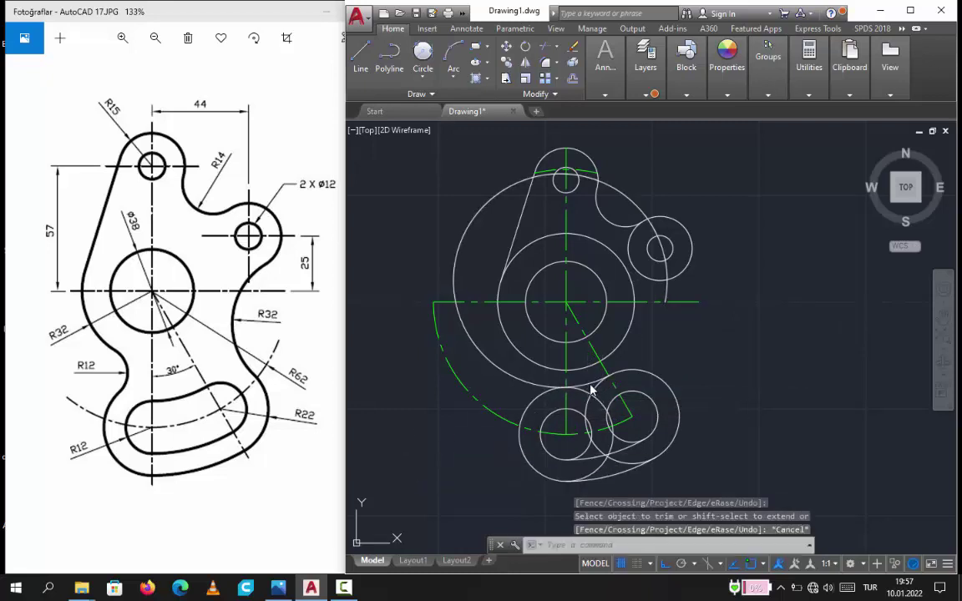
pyautogui.click(590, 386)
pyautogui.press('Delete')
# Draw an R50 circle tangent to the left and right inner R12 circles
pyautogui.scroll(5, 626, 430)
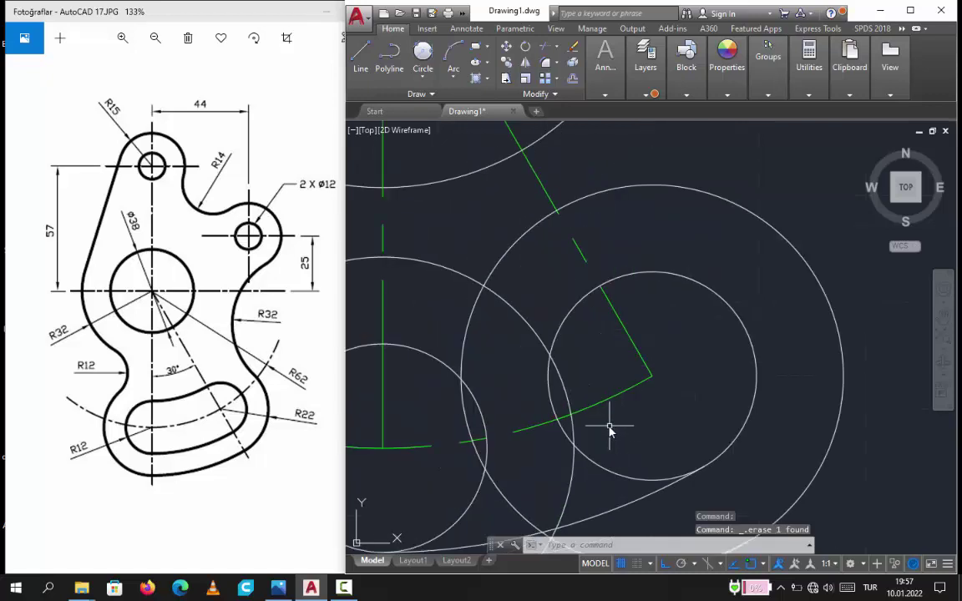
pyautogui.scroll(-1, 635, 409)
pyautogui.scroll(-1, 660, 391)
pyautogui.scroll(-1, 601, 386)
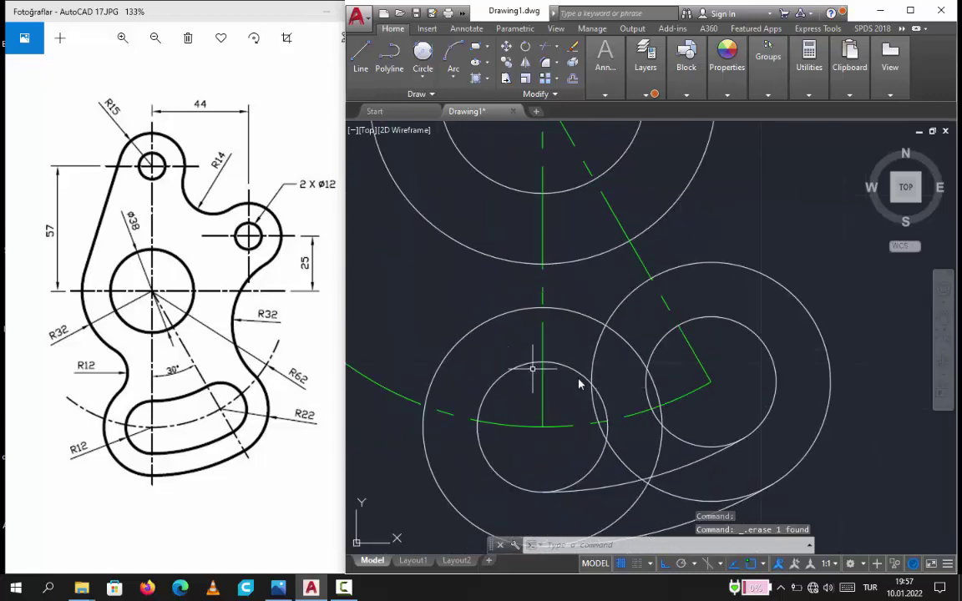
pyautogui.click(422, 52)
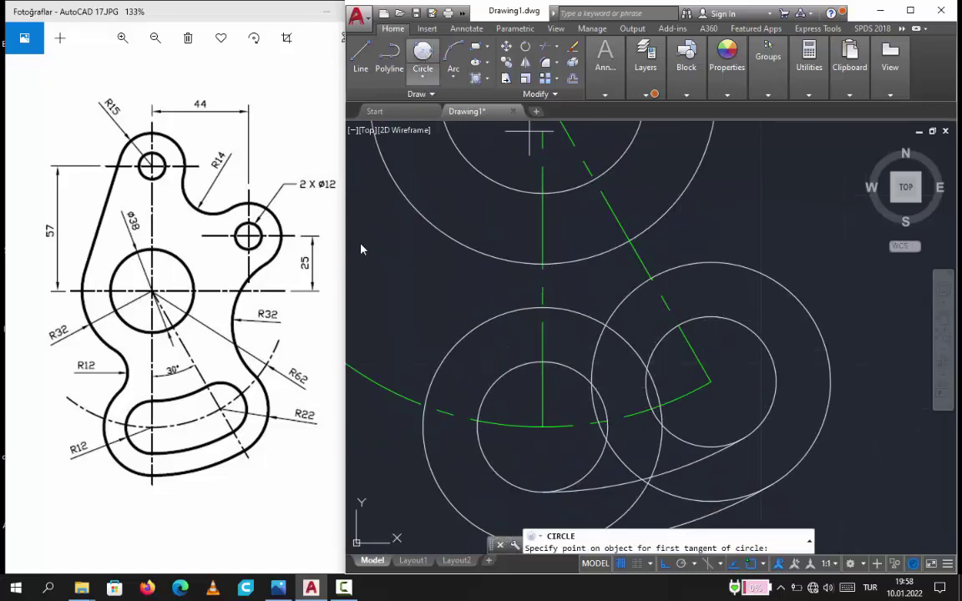
pyautogui.click(533, 372)
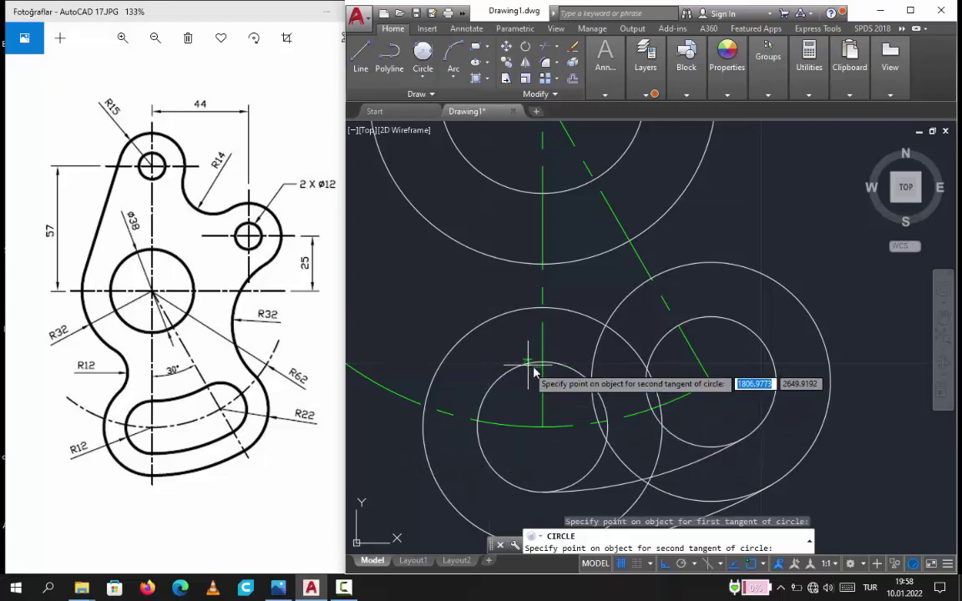
pyautogui.click(690, 322)
pyautogui.write('50')
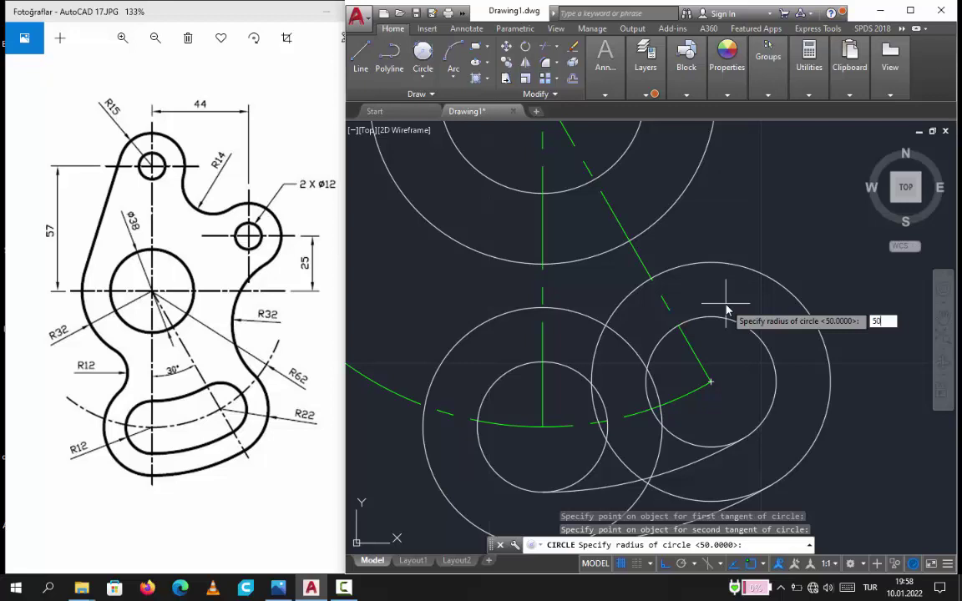
pyautogui.press('Return')
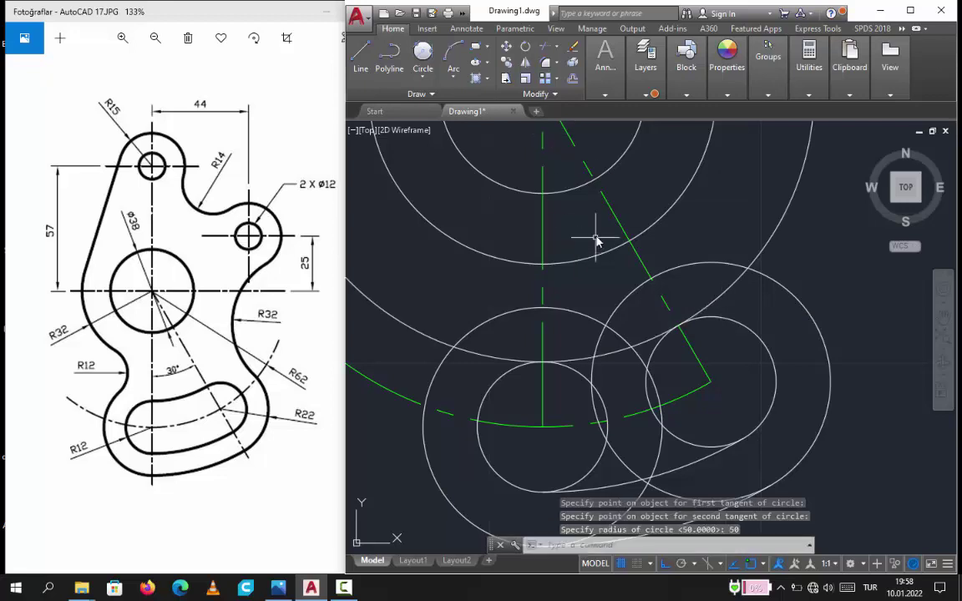
pyautogui.scroll(-2, 596, 241)
pyautogui.scroll(-2, 589, 265)
pyautogui.moveTo(575, 306); pyautogui.dragTo(541, 377, button='middle')
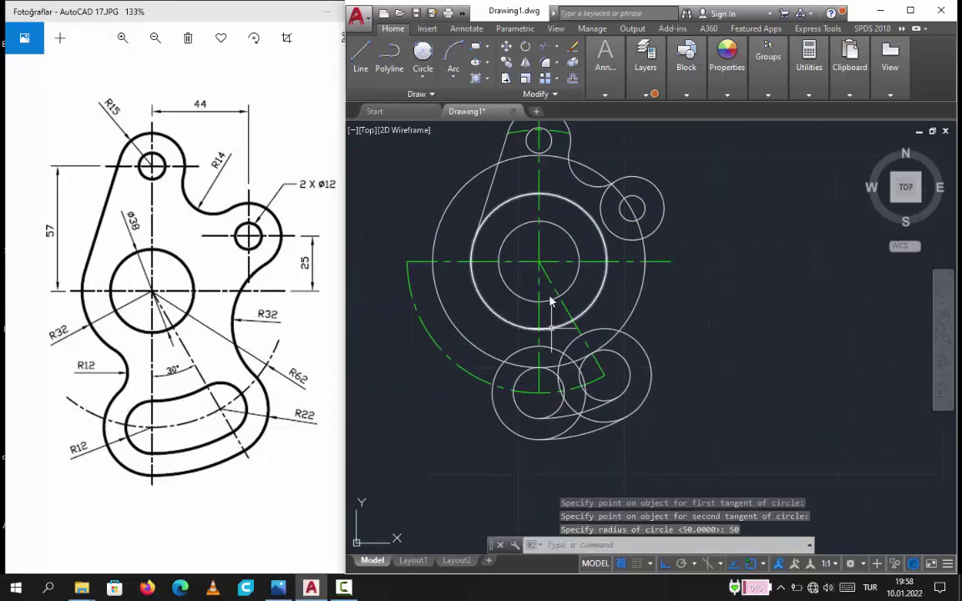
pyautogui.click(546, 47)
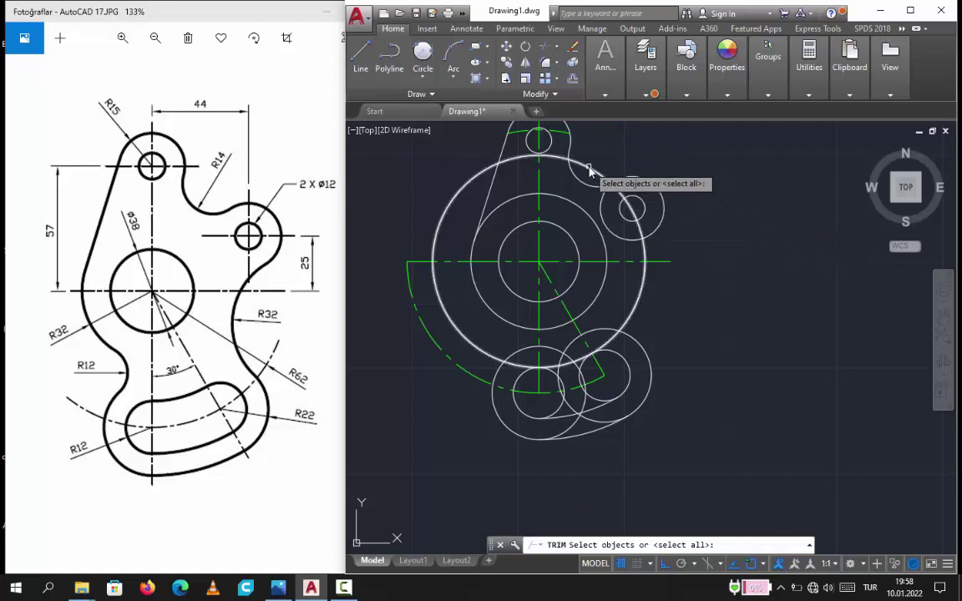
# Trim the large tangent circles' excess arcs around the outside of the slot
pyautogui.press('Return')
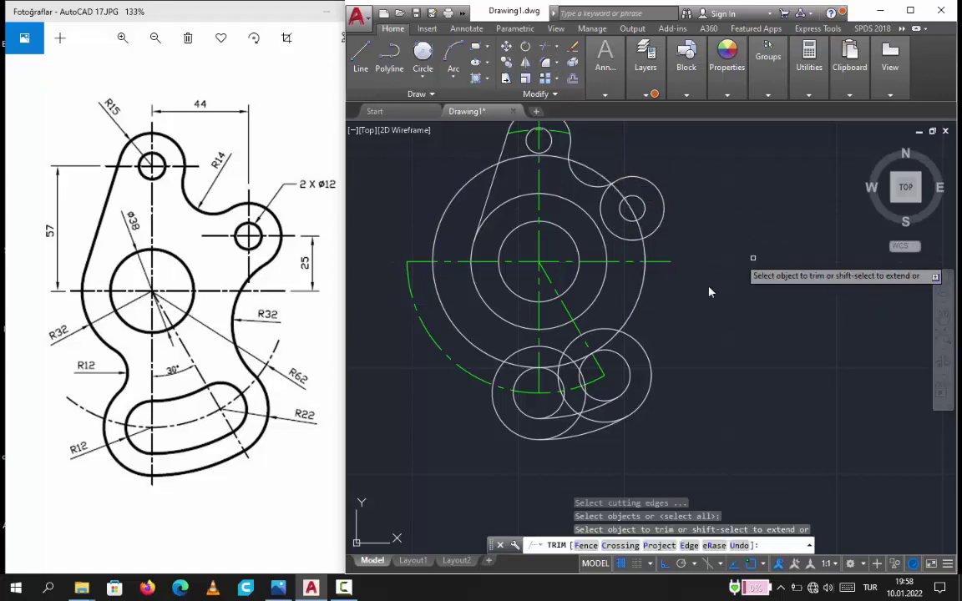
pyautogui.click(636, 306)
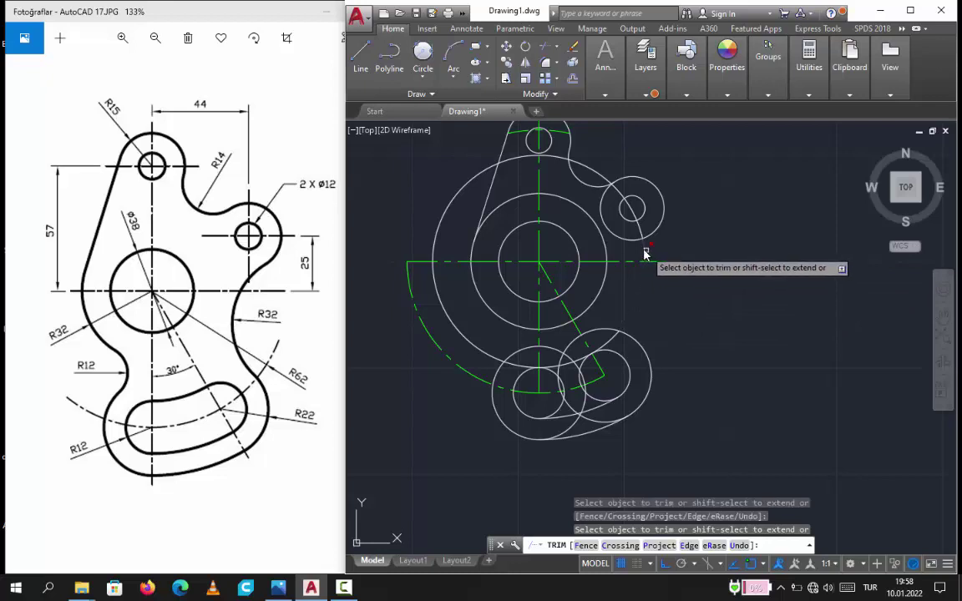
pyautogui.click(645, 250)
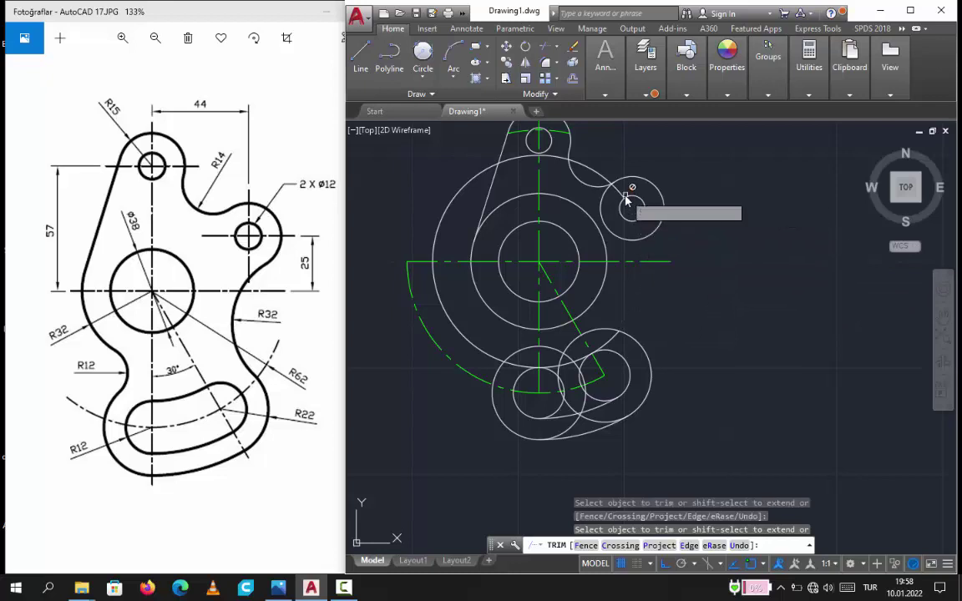
pyautogui.click(626, 201)
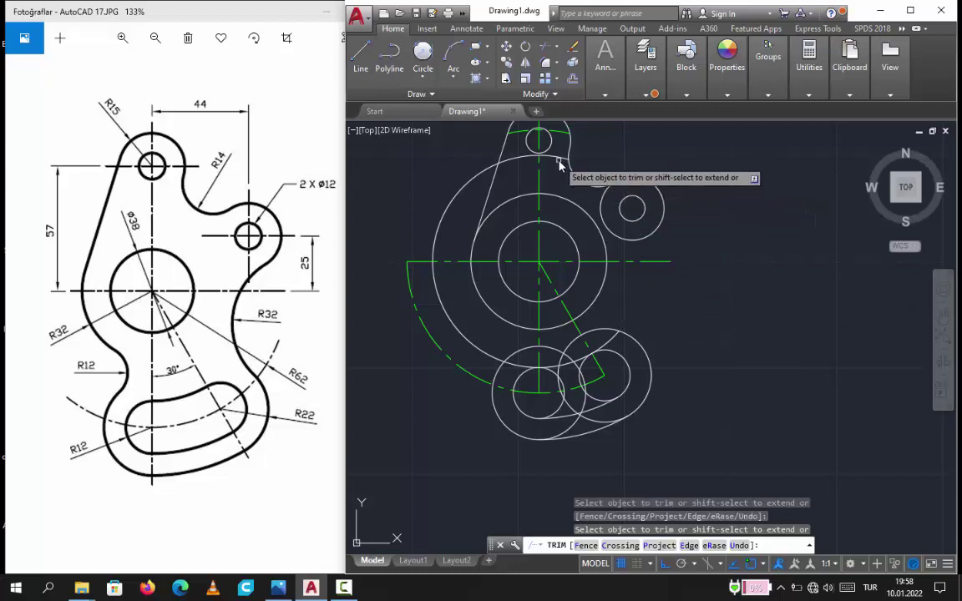
pyautogui.click(525, 155)
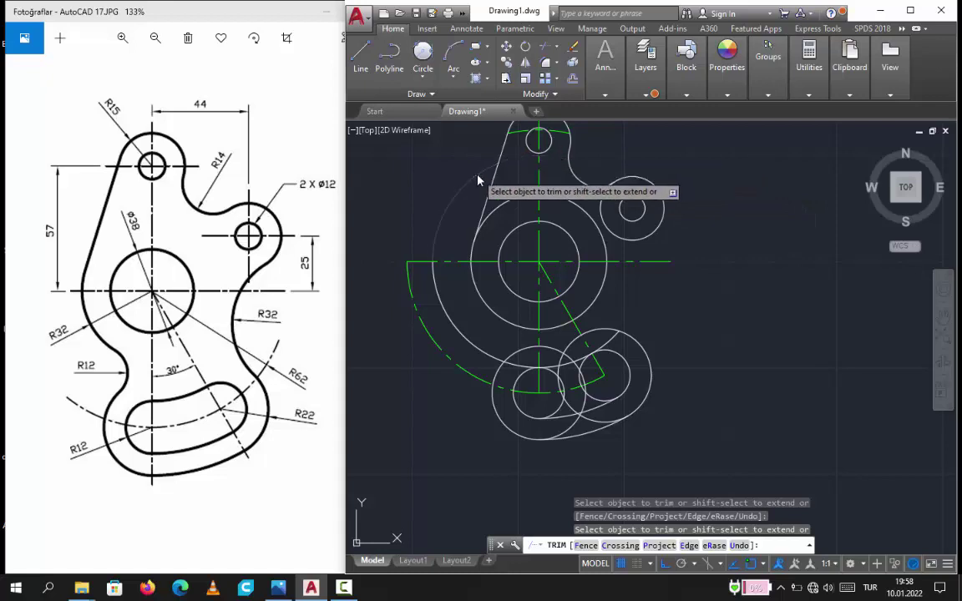
pyautogui.click(478, 180)
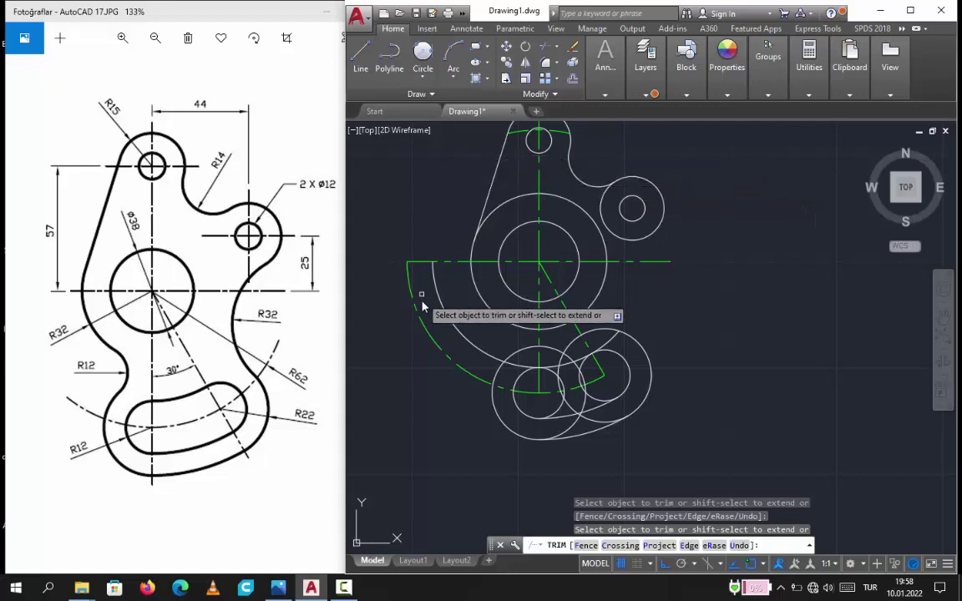
pyautogui.click(458, 329)
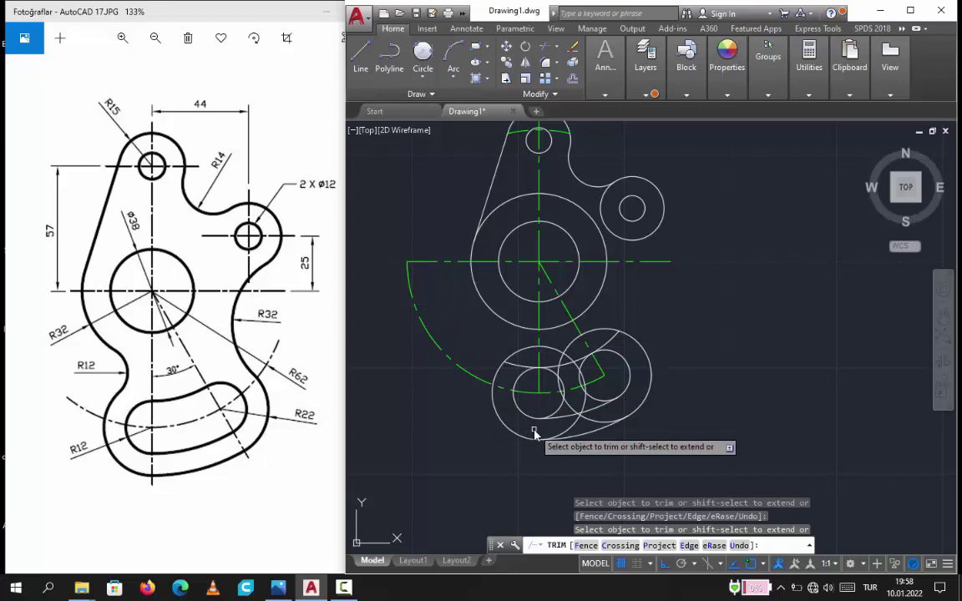
pyautogui.scroll(2, 568, 364)
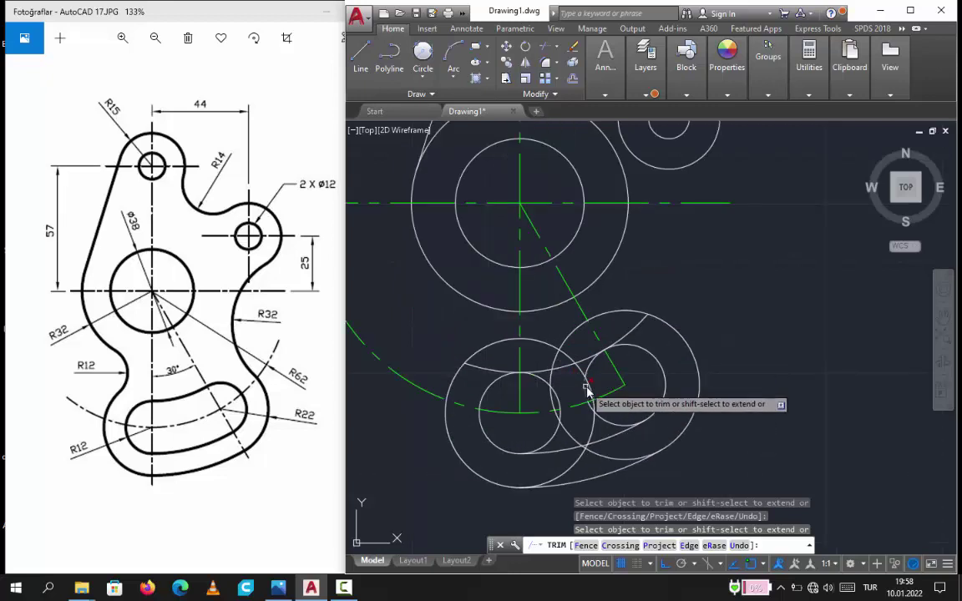
pyautogui.click(643, 330)
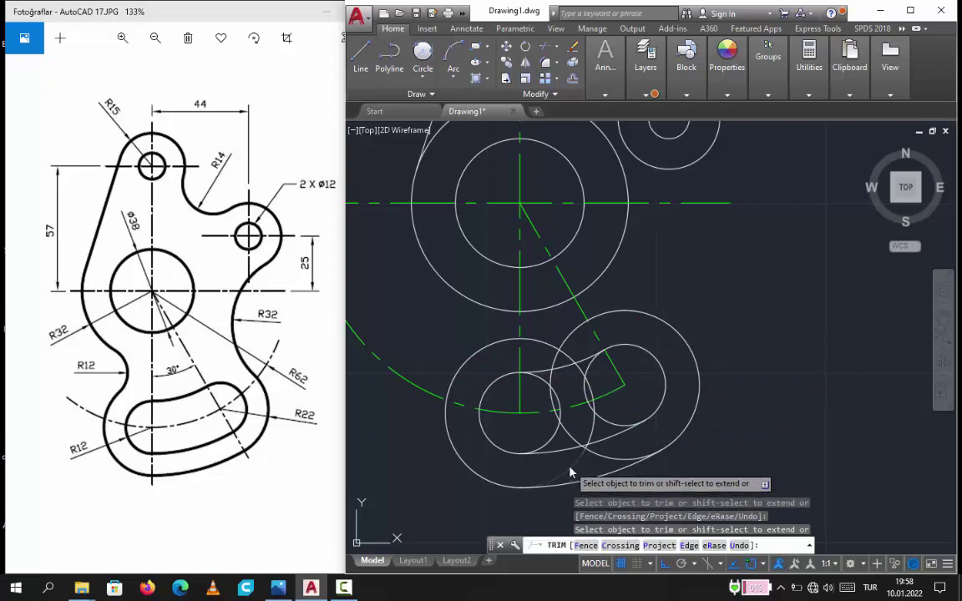
# Trim the small circle arcs and overshoots inside the slot so its outlines close
pyautogui.scroll(4, 570, 470)
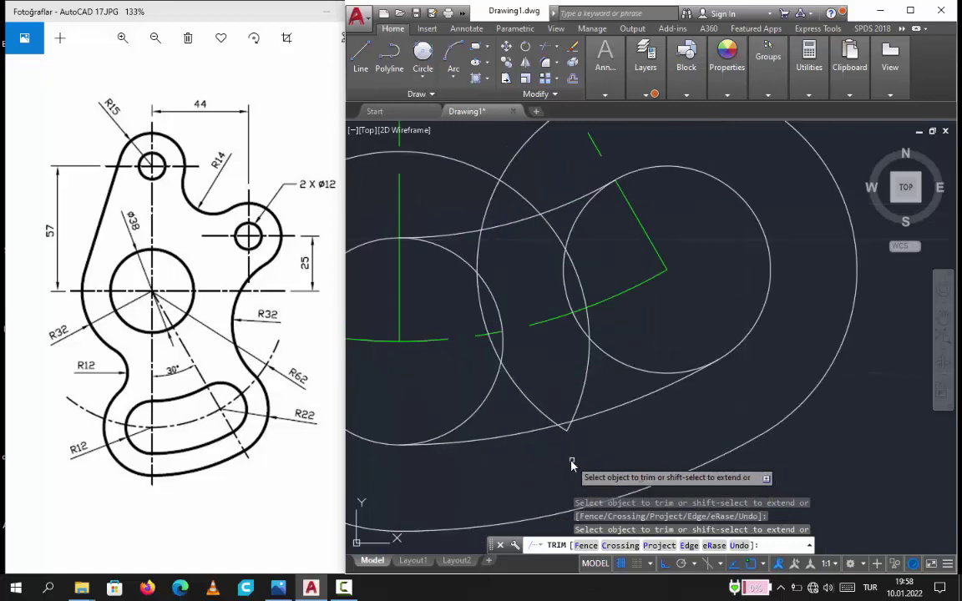
pyautogui.scroll(2, 572, 465)
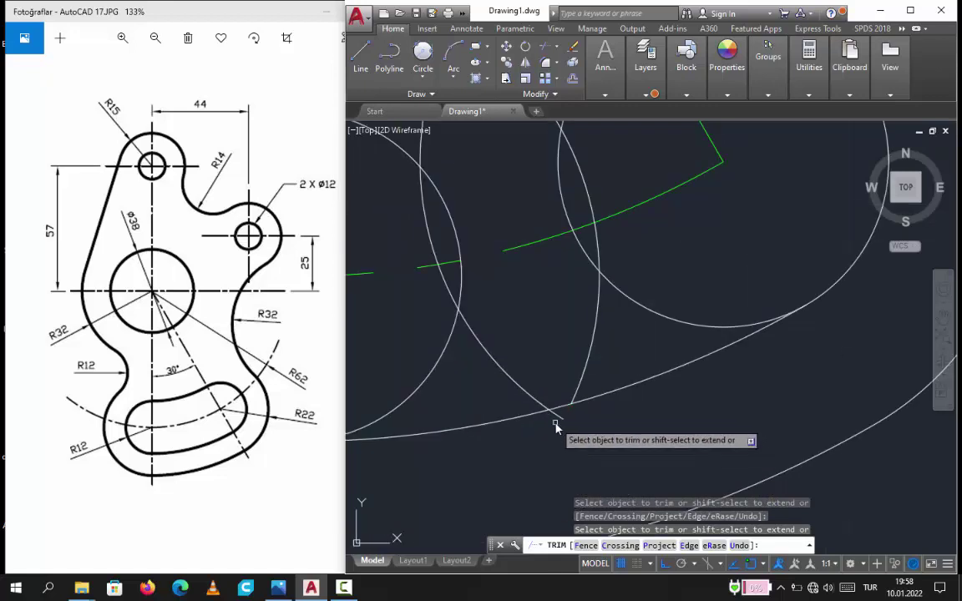
pyautogui.click(556, 418)
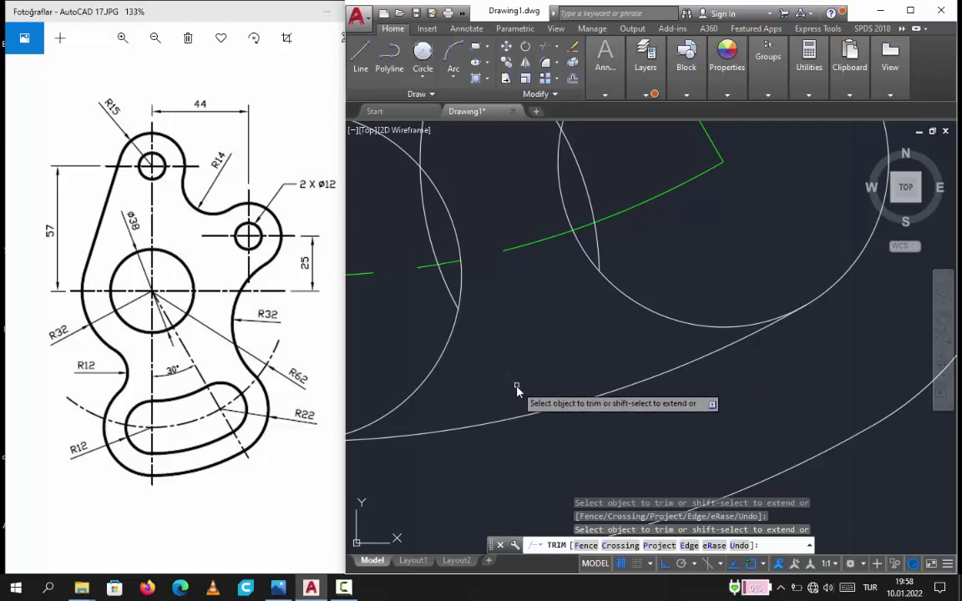
pyautogui.scroll(-2, 516, 389)
pyautogui.moveTo(521, 392); pyautogui.dragTo(561, 442, button='middle')
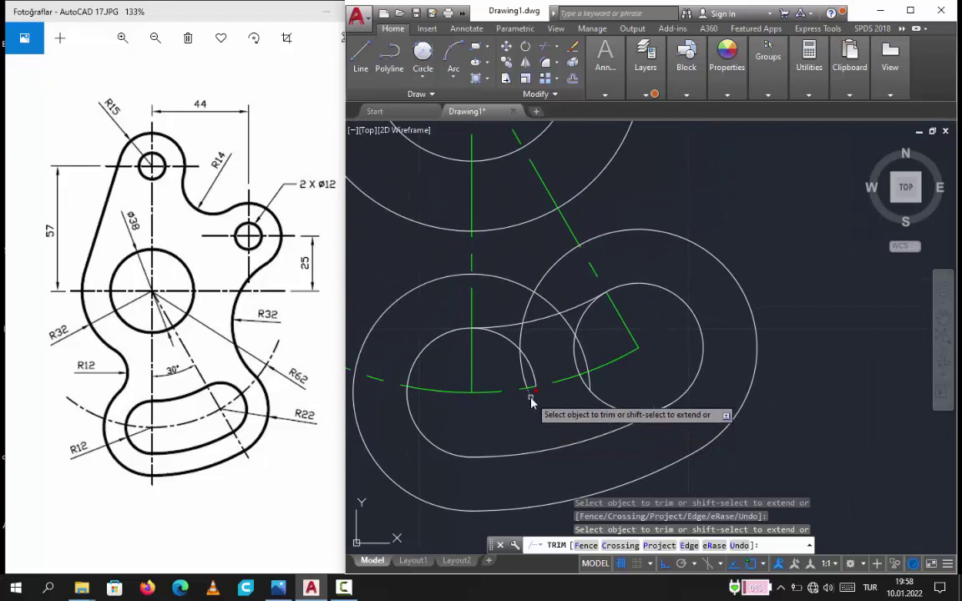
pyautogui.click(519, 342)
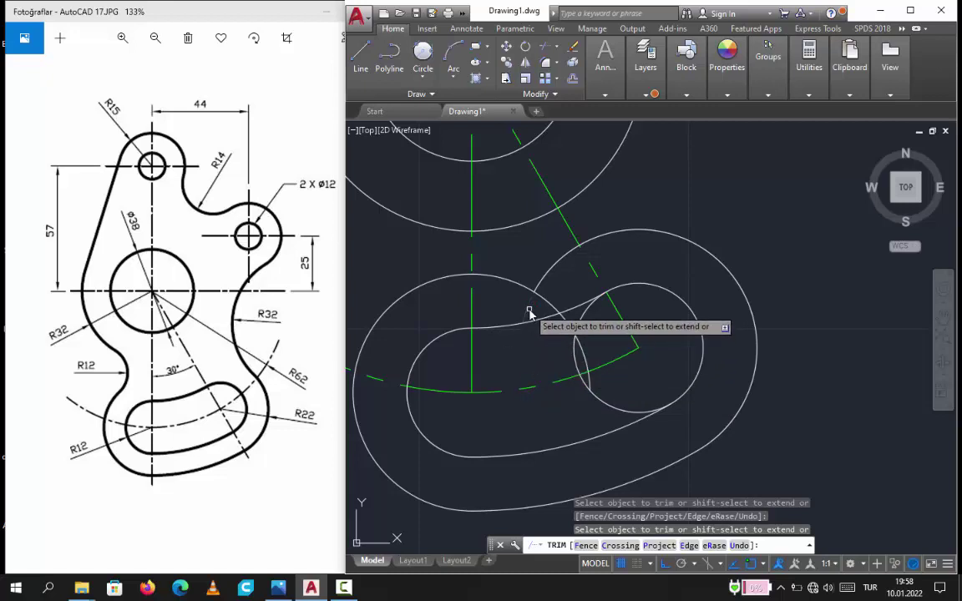
pyautogui.click(580, 330)
pyautogui.click(576, 349)
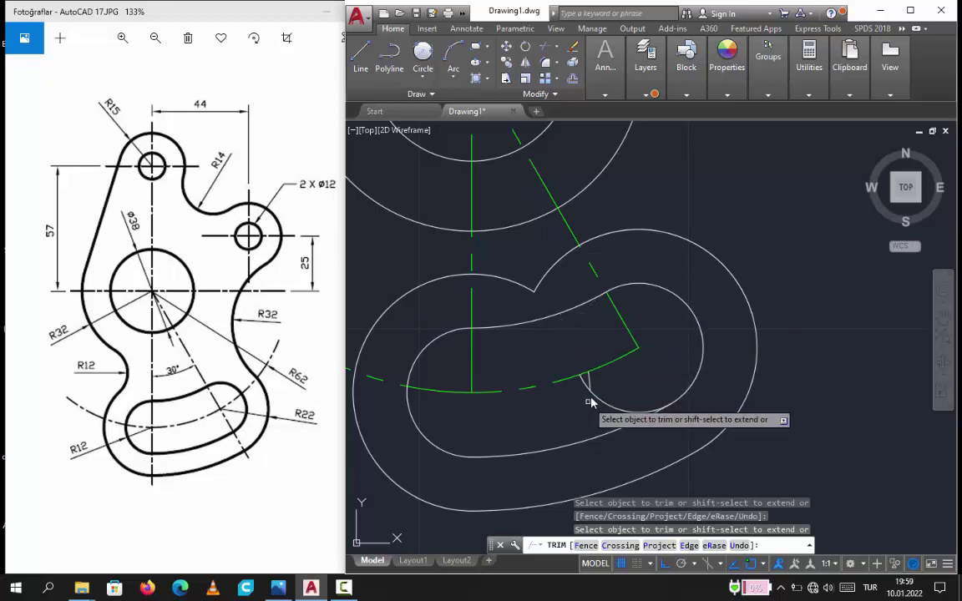
pyautogui.click(592, 379)
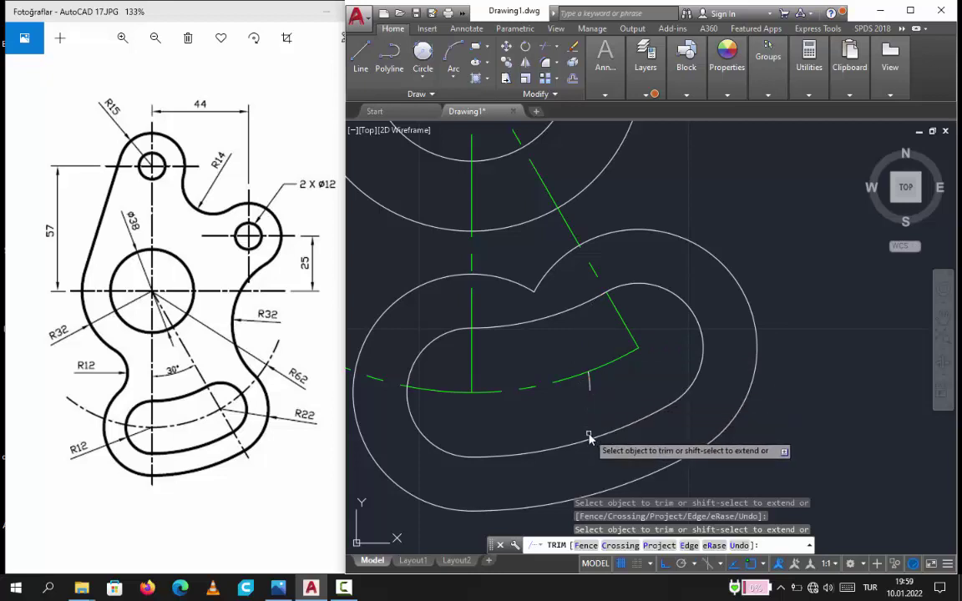
pyautogui.press('Escape')
# Erase the leftover green centerline arc fragment
pyautogui.click(590, 386)
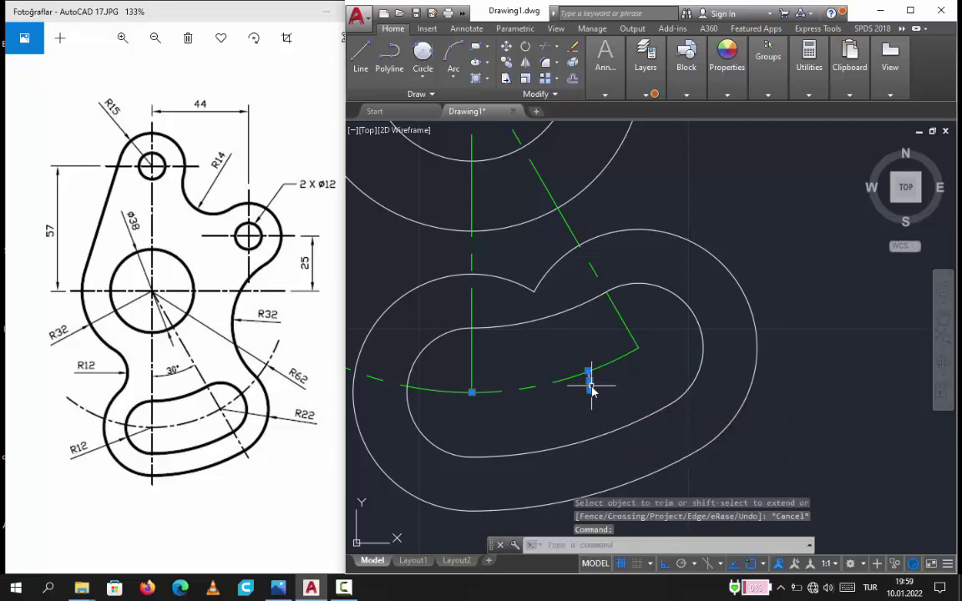
pyautogui.press('Delete')
pyautogui.scroll(-1, 585, 394)
pyautogui.scroll(-1, 575, 391)
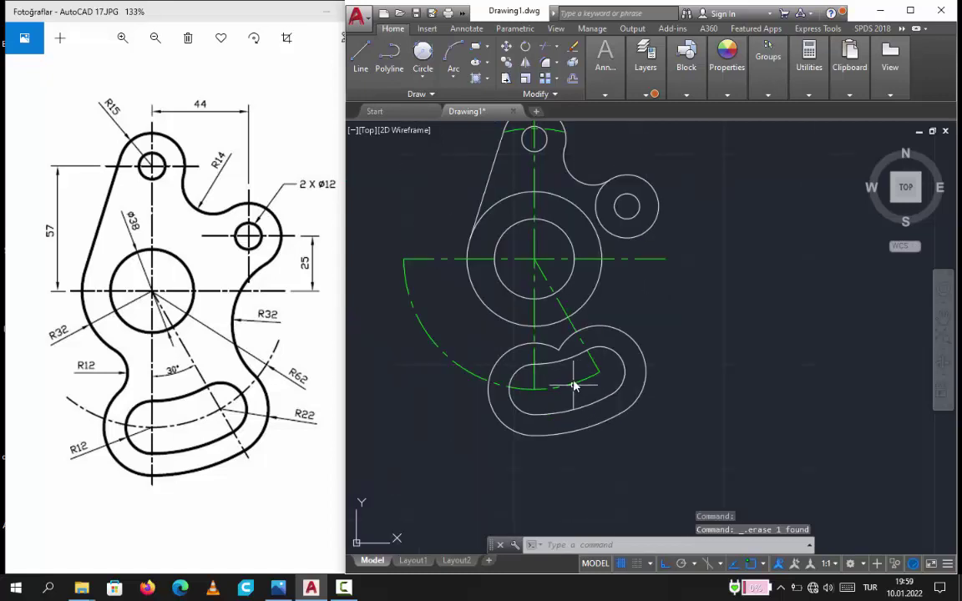
pyautogui.scroll(-1, 574, 403)
pyautogui.moveTo(574, 403); pyautogui.dragTo(576, 411, button='middle')
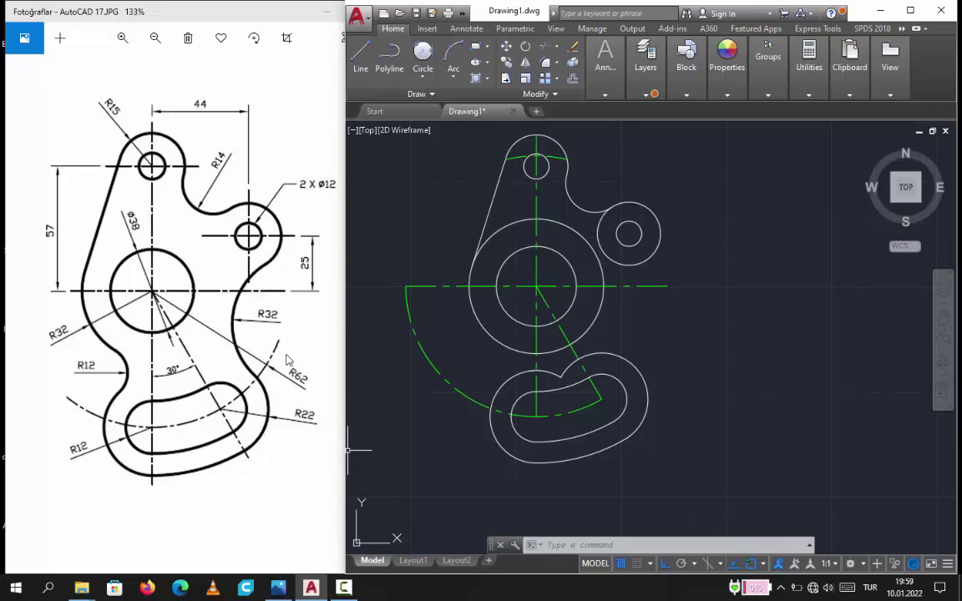
# Draw an R12 circle tangent to the large circle and the slot's outer outline
pyautogui.click(423, 54)
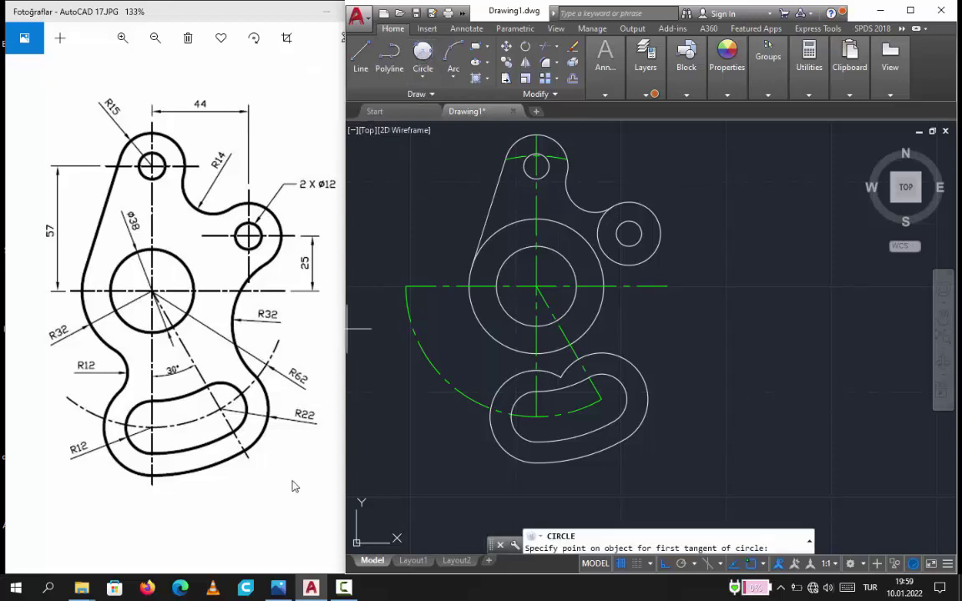
pyautogui.click(500, 340)
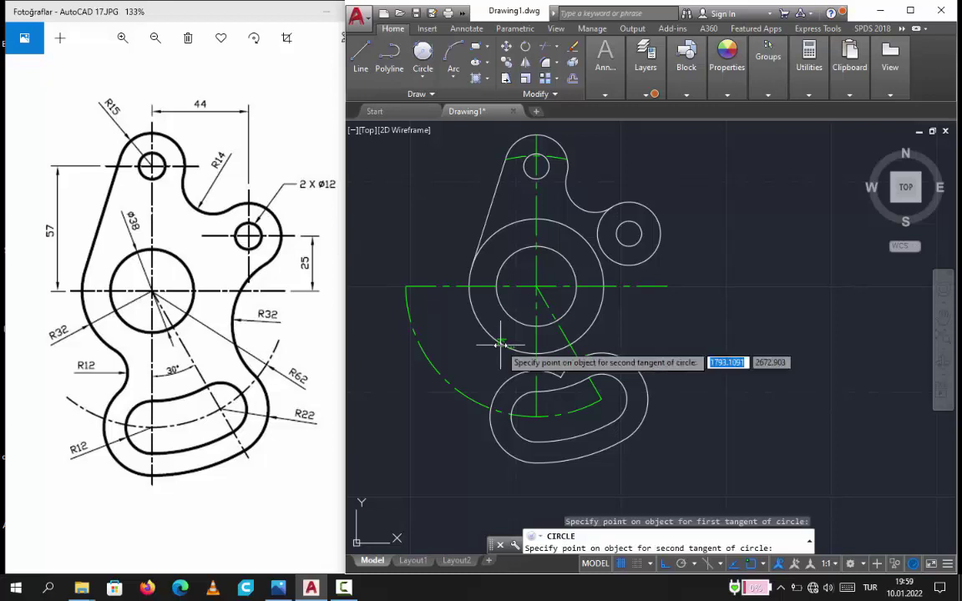
pyautogui.click(500, 388)
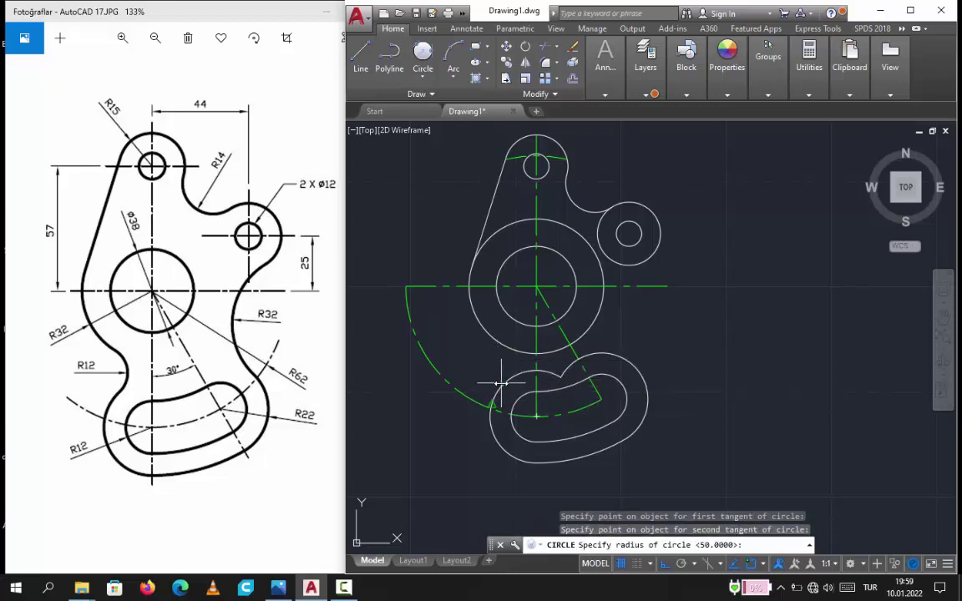
pyautogui.write('12')
pyautogui.press('Return')
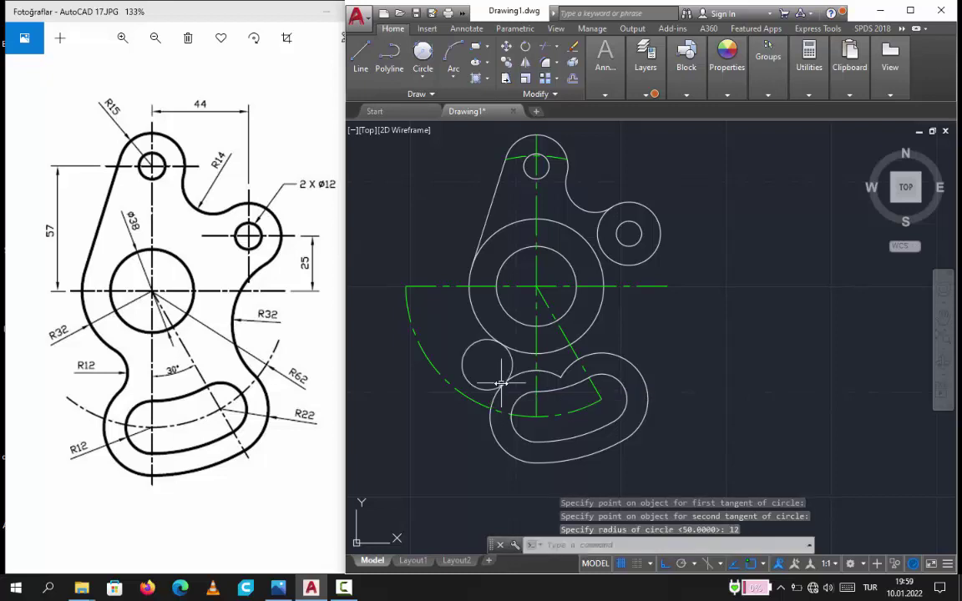
# Trim the R12 circle and leftover slot arc so the blend joins smoothly
pyautogui.click(549, 50)
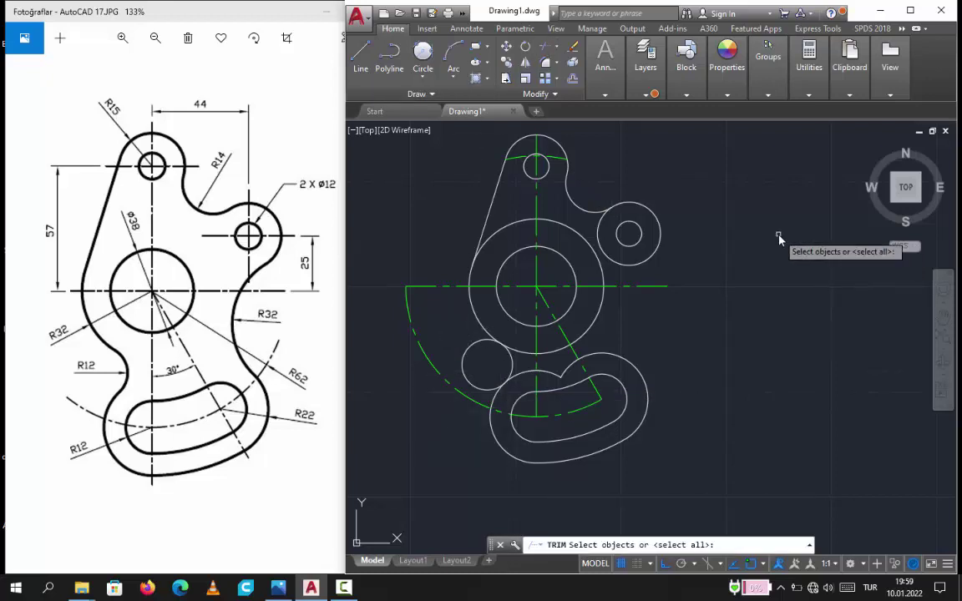
pyautogui.press('Return')
pyautogui.click(531, 395)
pyautogui.click(477, 387)
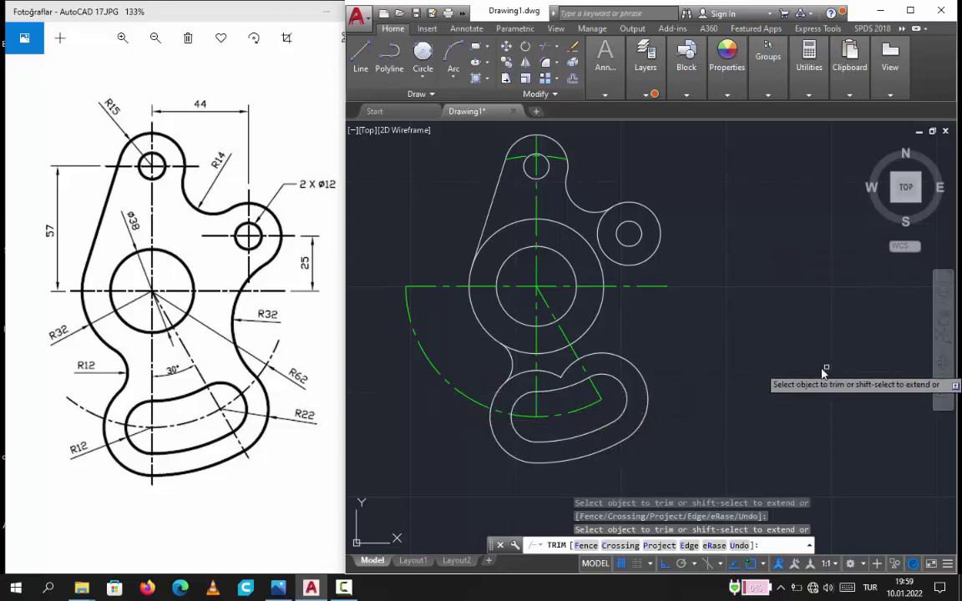
pyautogui.press('Escape')
pyautogui.press('Escape')
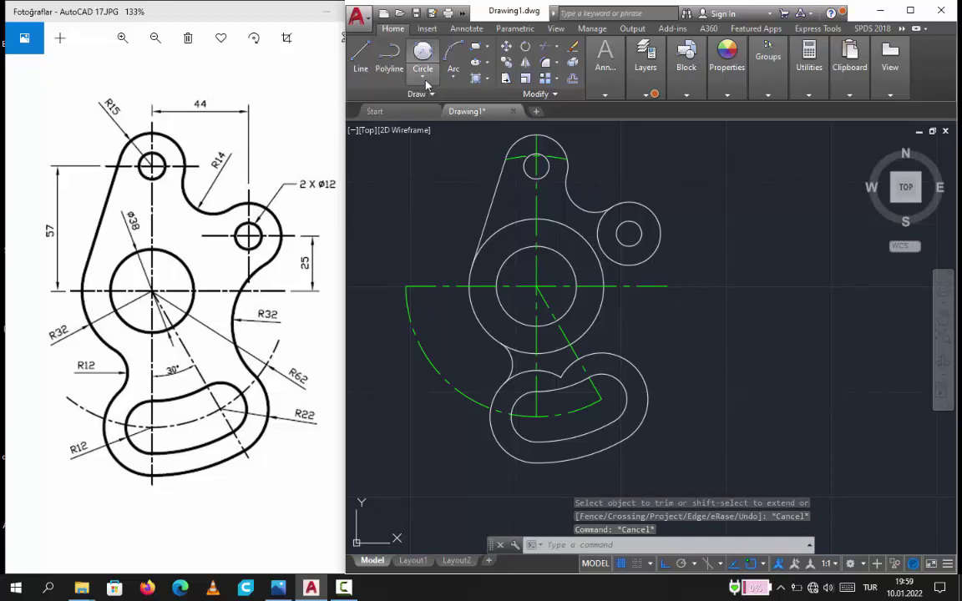
# Draw an R32 circle tangent to the small right circle and the slot outline
pyautogui.click(424, 81)
pyautogui.click(397, 212)
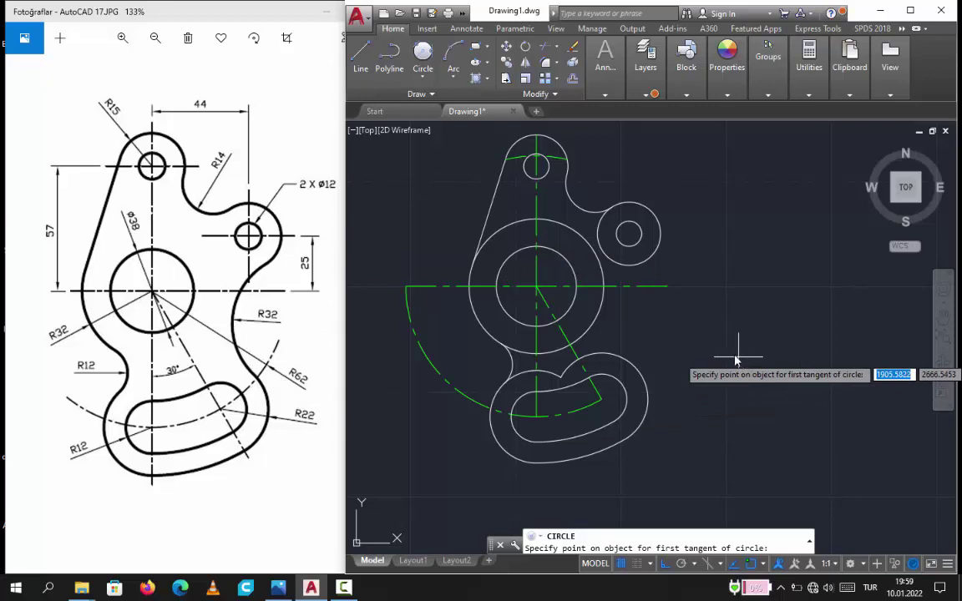
pyautogui.click(637, 271)
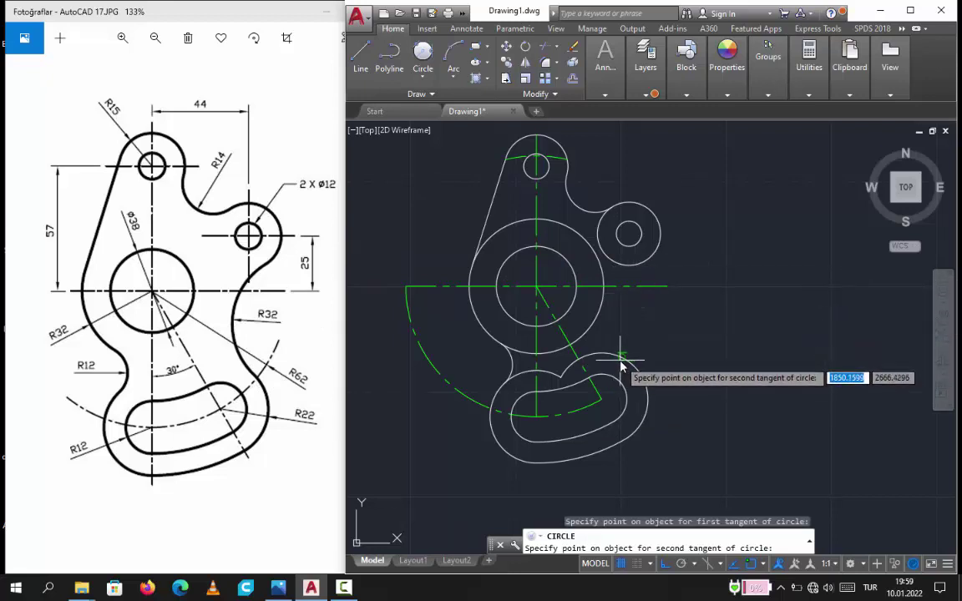
pyautogui.click(620, 361)
pyautogui.write('32')
pyautogui.press('Return')
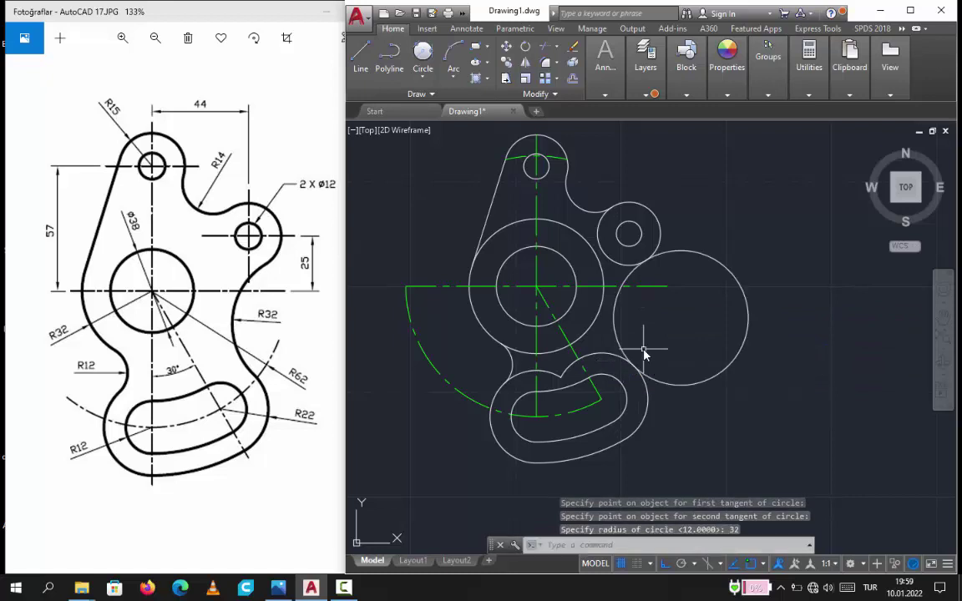
# Trim away the outer part of the new R32 circle
pyautogui.click(544, 48)
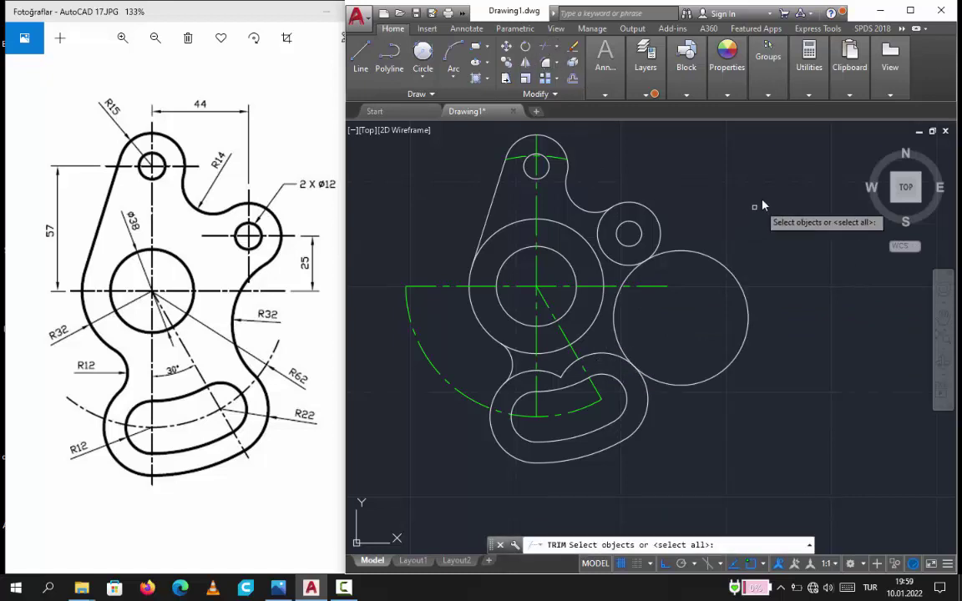
pyautogui.click(743, 321)
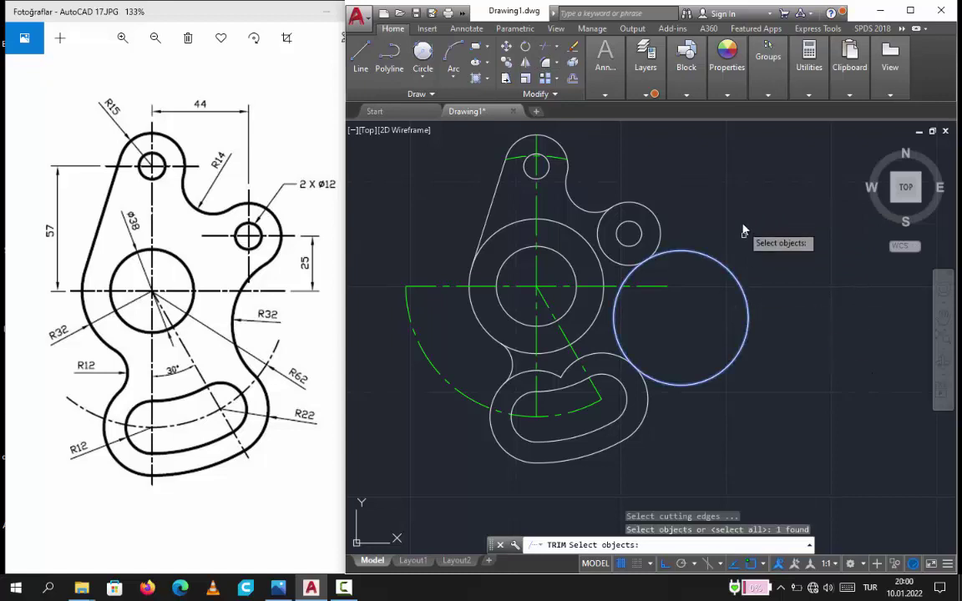
pyautogui.press('Return')
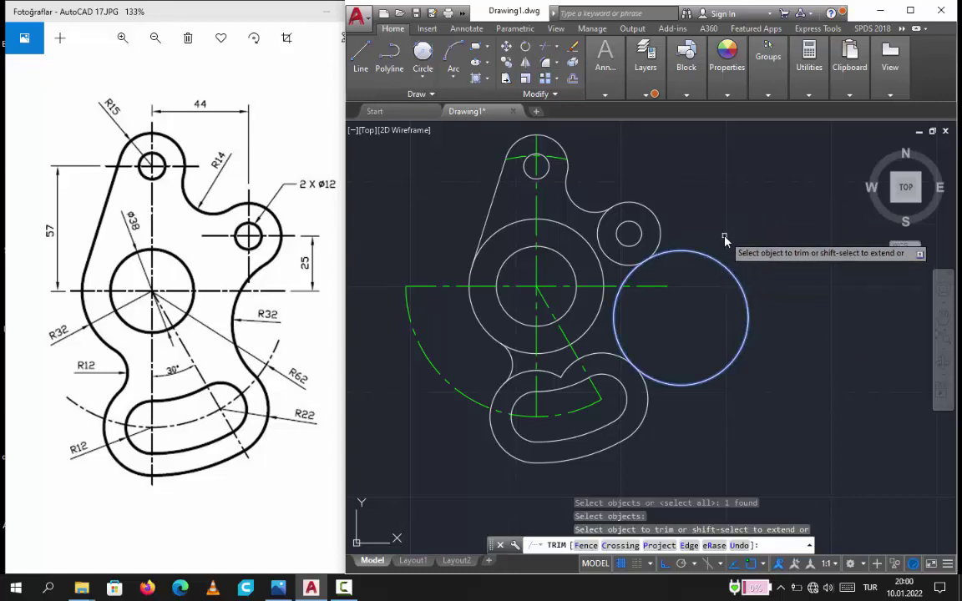
pyautogui.press('Escape')
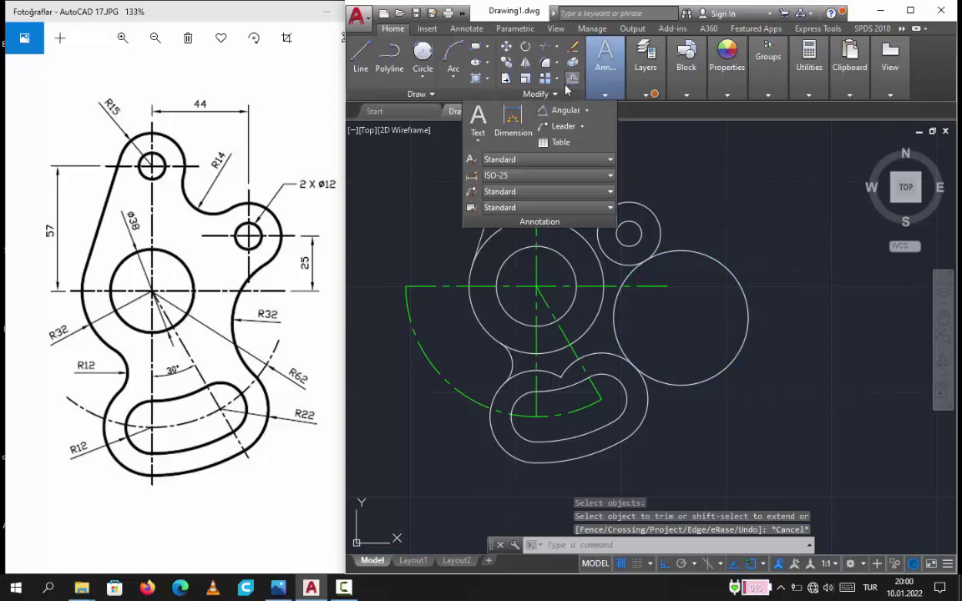
pyautogui.click(545, 64)
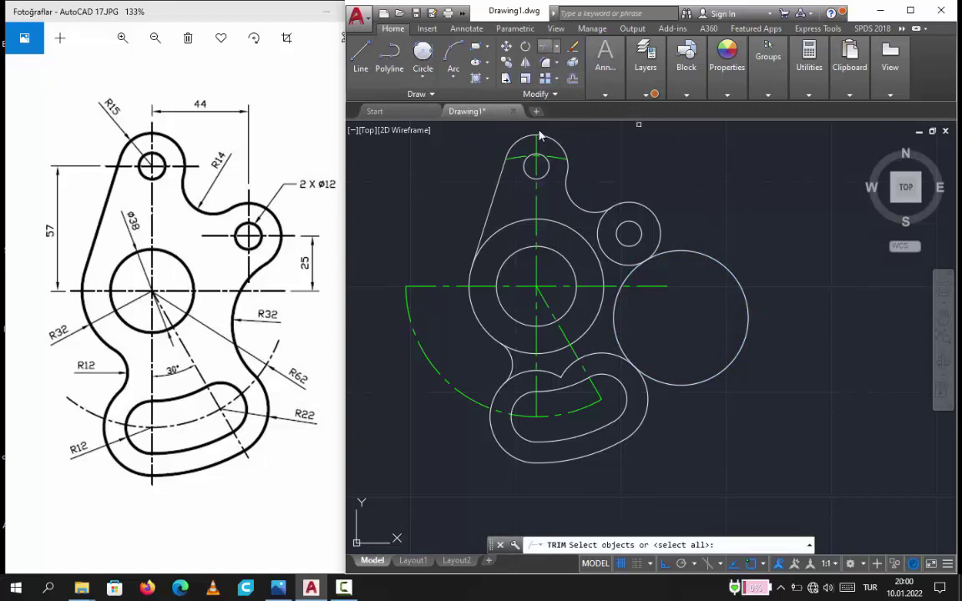
pyautogui.press('Return')
pyautogui.click(726, 275)
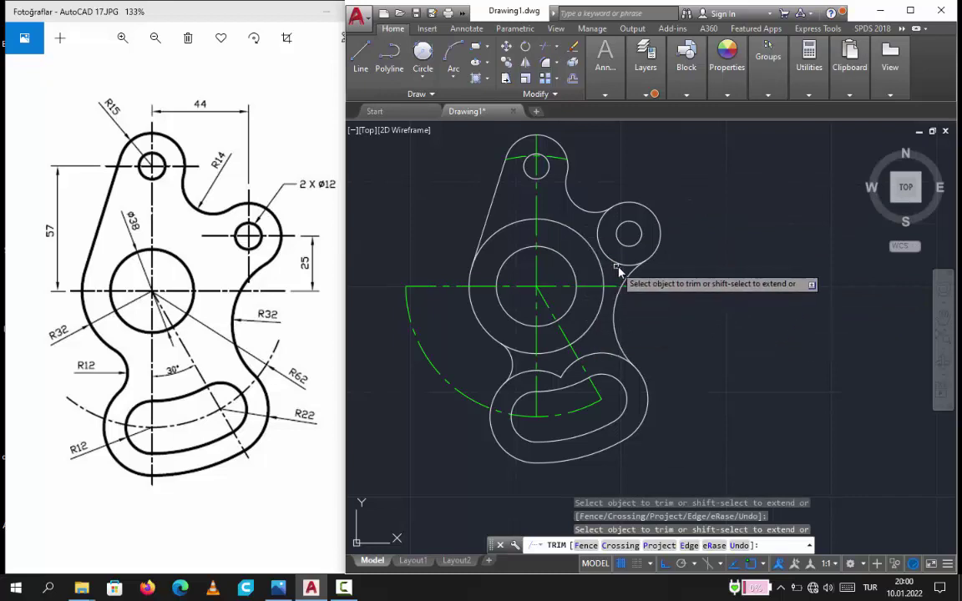
# Trim the leftover large-circle arc pieces between the outline and the slot
pyautogui.click(581, 238)
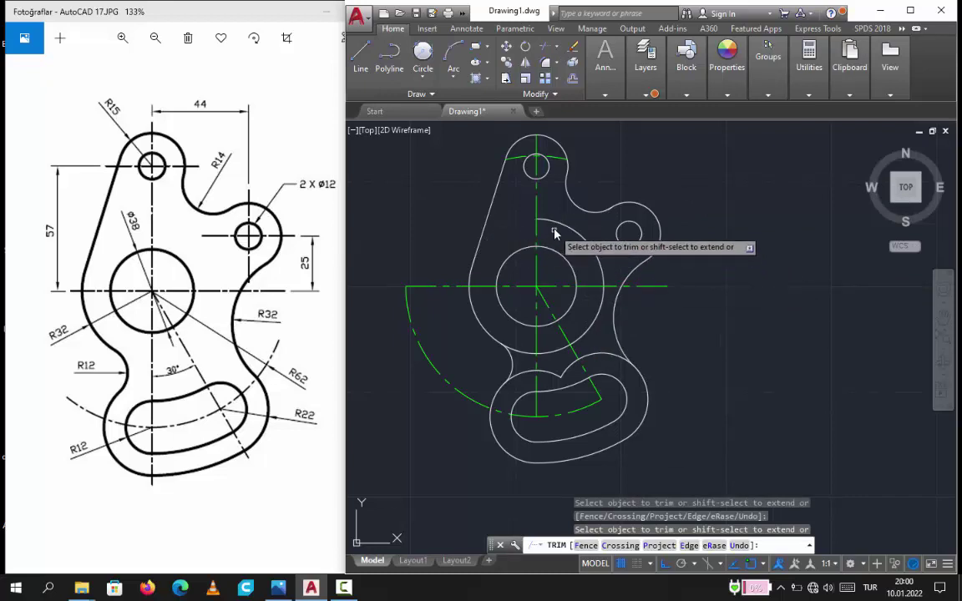
pyautogui.click(522, 357)
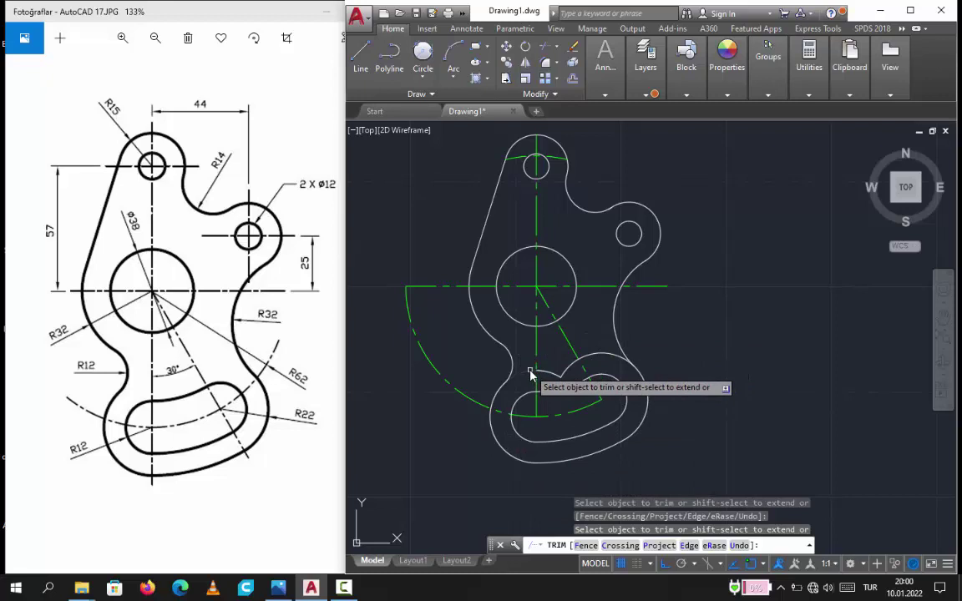
pyautogui.click(565, 369)
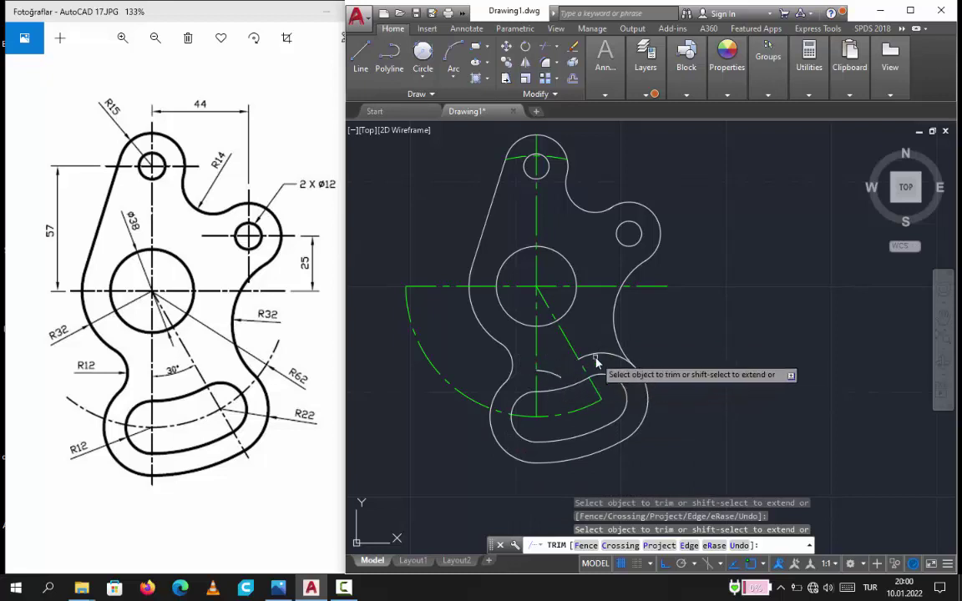
pyautogui.click(550, 374)
pyautogui.press('Escape')
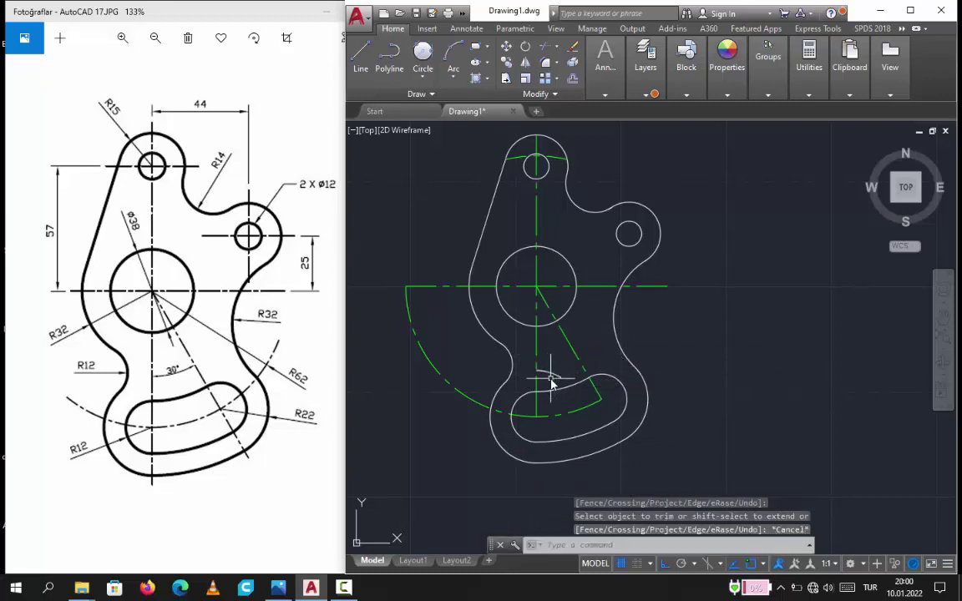
pyautogui.click(554, 378)
# Delete the stray small arcs and trim the left end of the dashed slot arc
pyautogui.press('Delete')
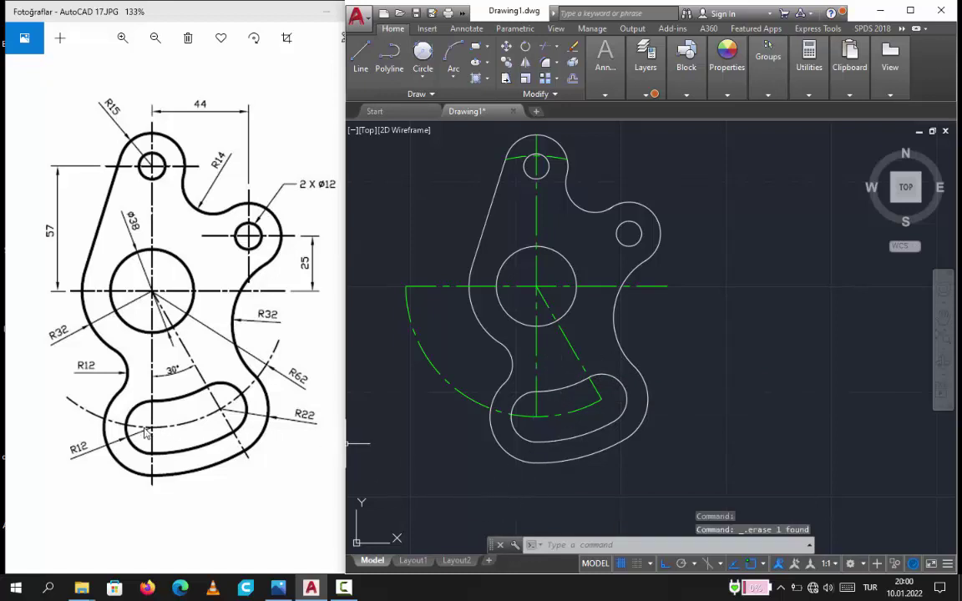
pyautogui.click(547, 46)
pyautogui.press('Return')
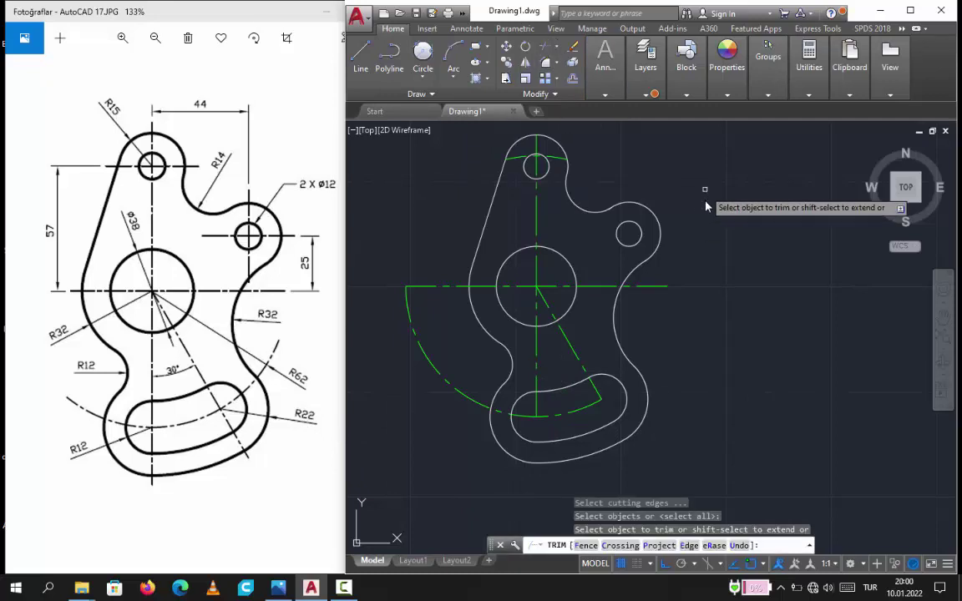
pyautogui.click(466, 398)
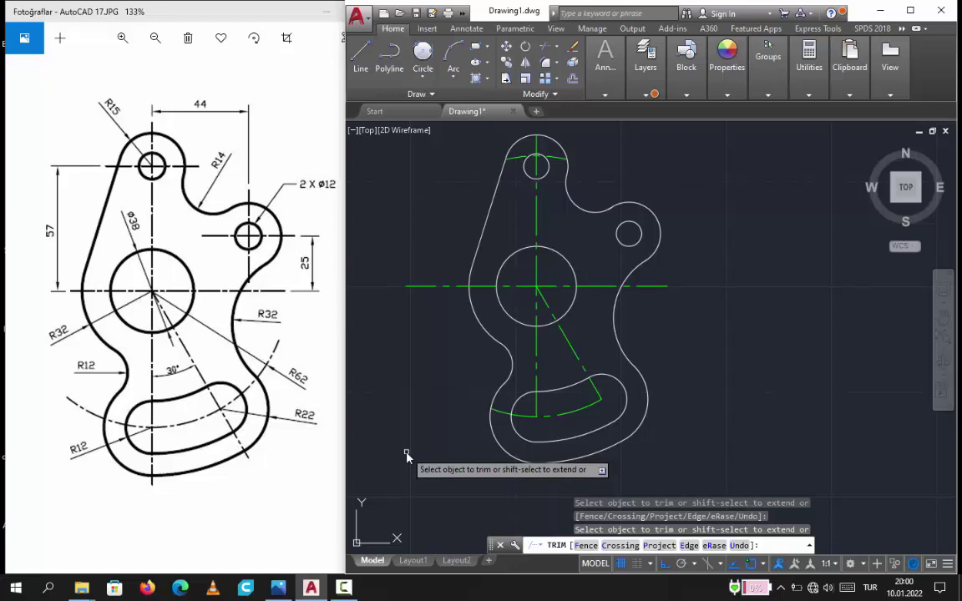
pyautogui.press('Escape')
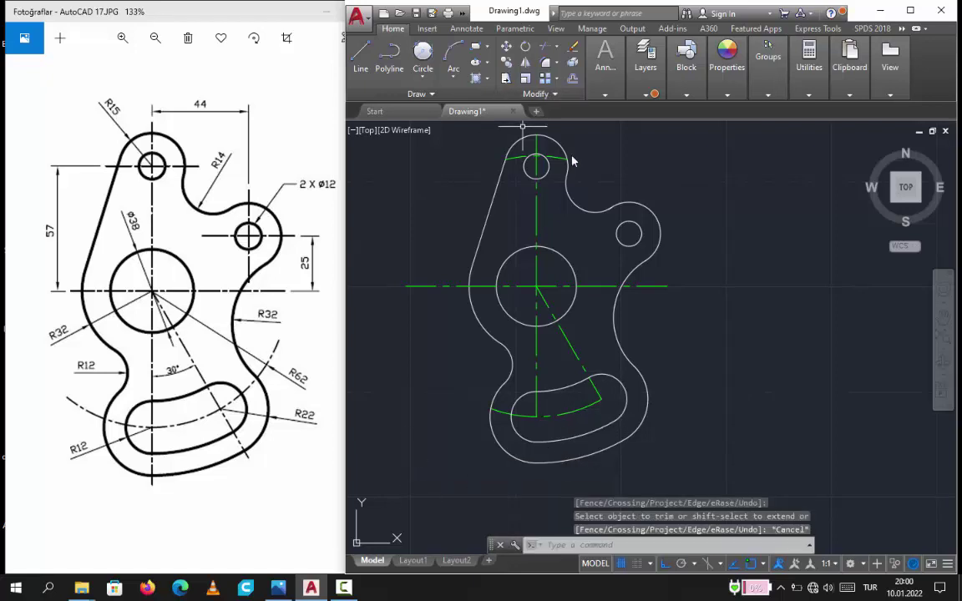
pyautogui.click(560, 161)
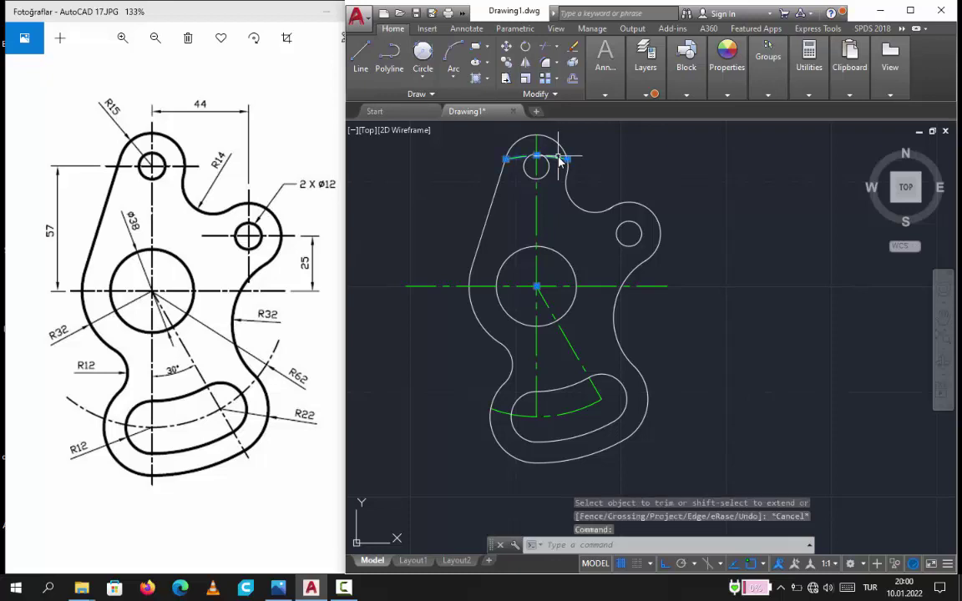
pyautogui.press('Delete')
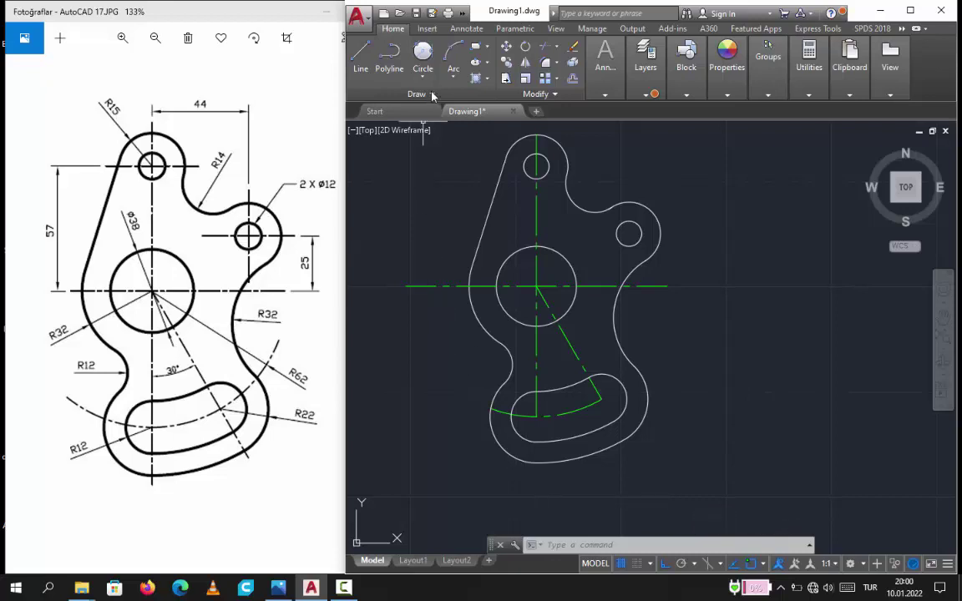
# Stretch the vertical centerline's bottom end down just past the bottom contour
pyautogui.click(538, 412)
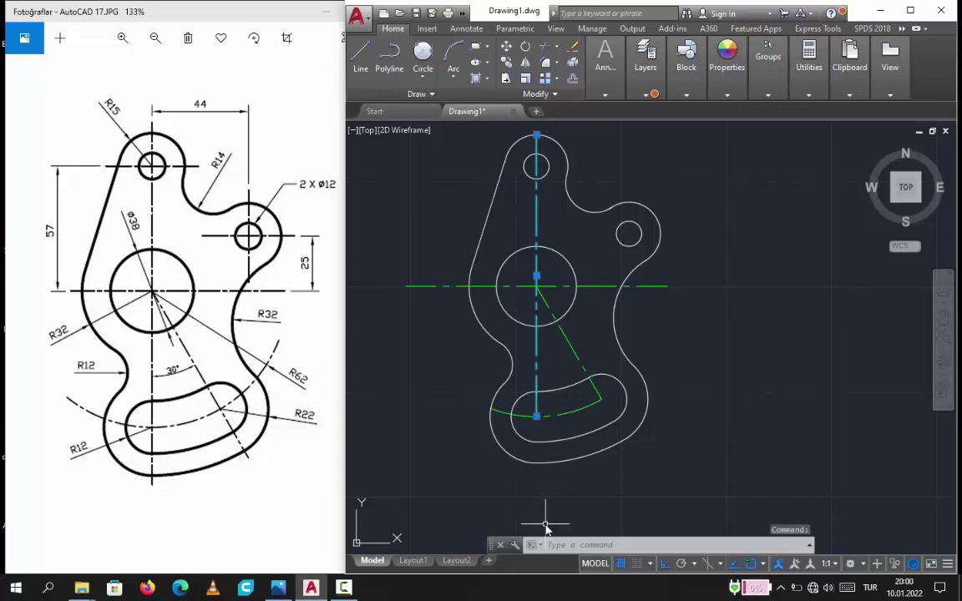
pyautogui.click(537, 415)
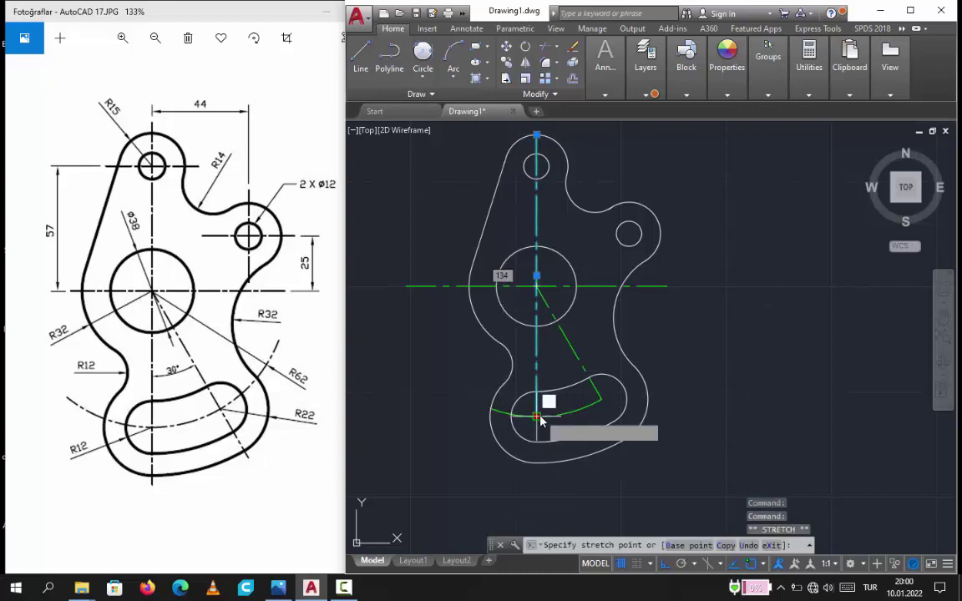
pyautogui.click(537, 462)
pyautogui.press('Escape')
pyautogui.press('Escape')
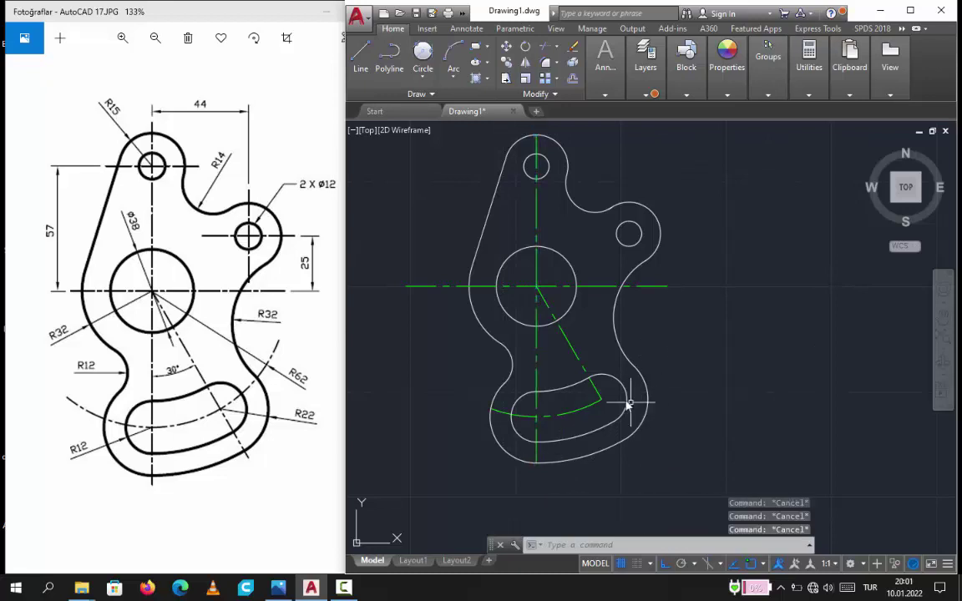
pyautogui.click(590, 375)
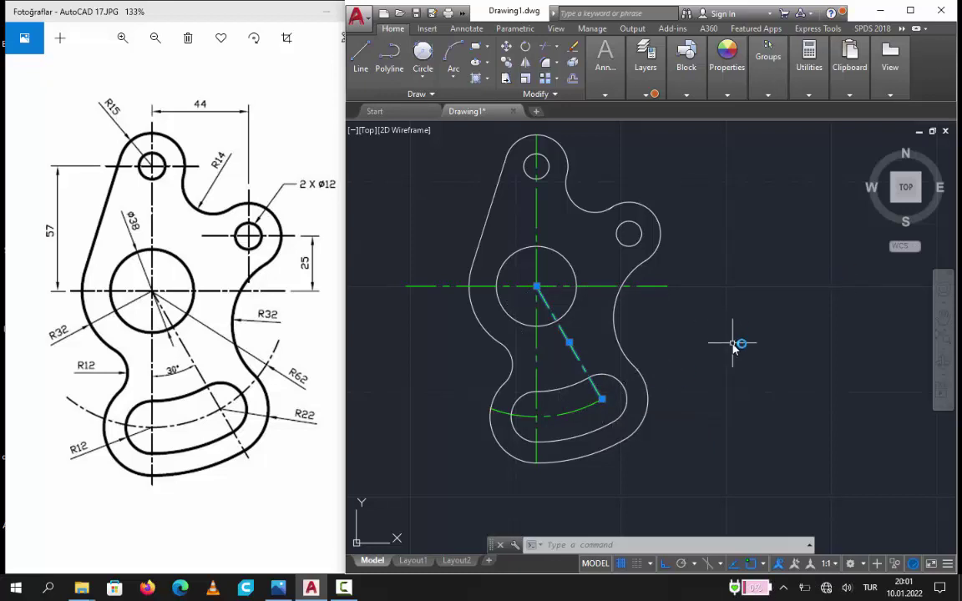
# Extend the angled slot centerline to the outer contour, then grab the dashed slot arc's right end
pyautogui.click(679, 403)
pyautogui.click(680, 405)
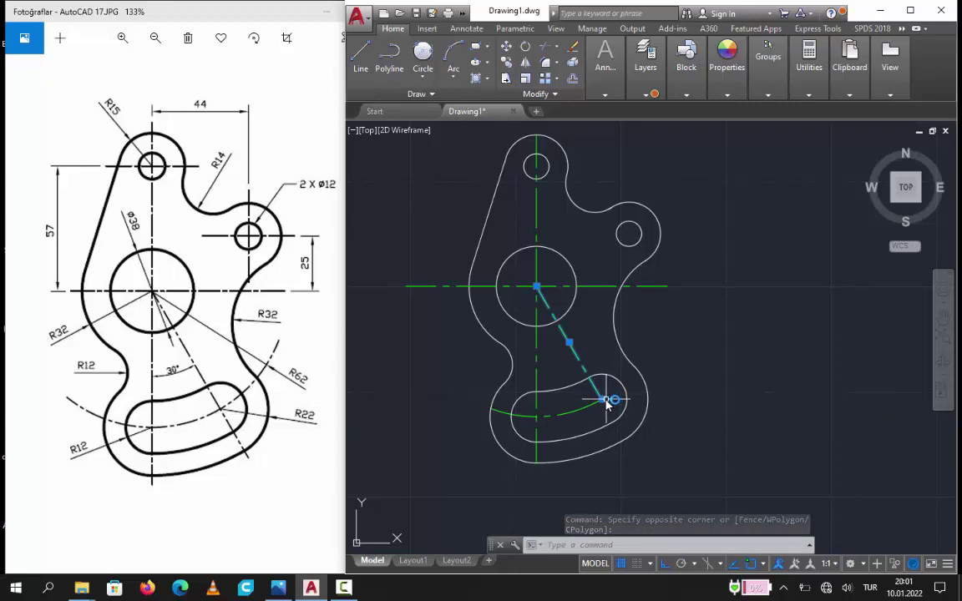
pyautogui.moveTo(605, 403); pyautogui.dragTo(627, 429)
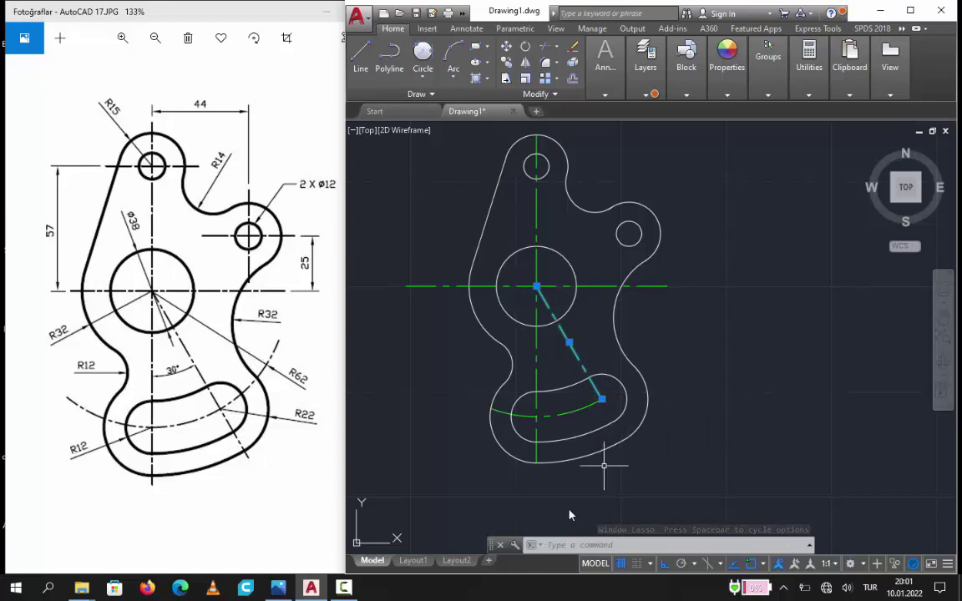
pyautogui.click(343, 587)
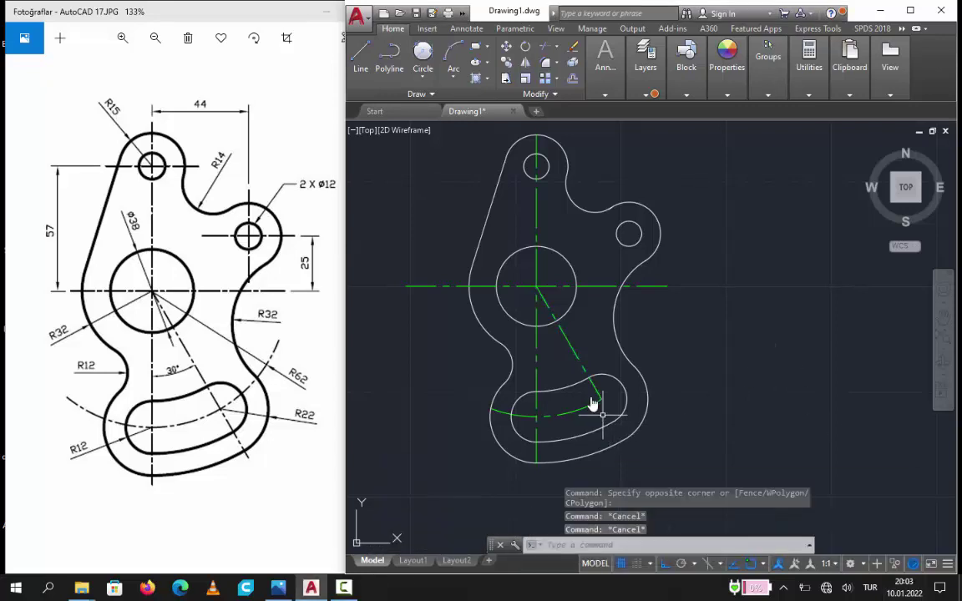
pyautogui.click(601, 399)
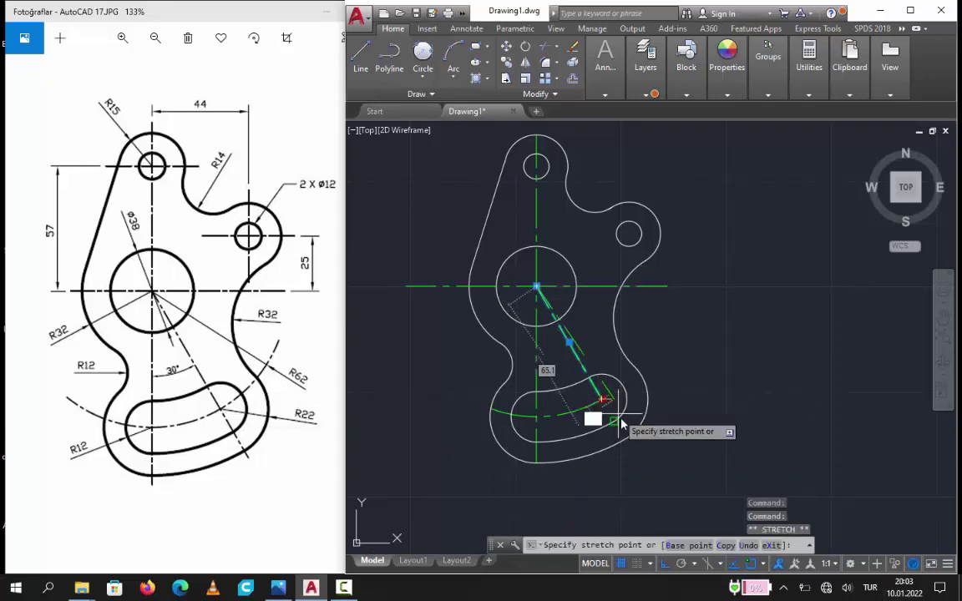
pyautogui.click(625, 438)
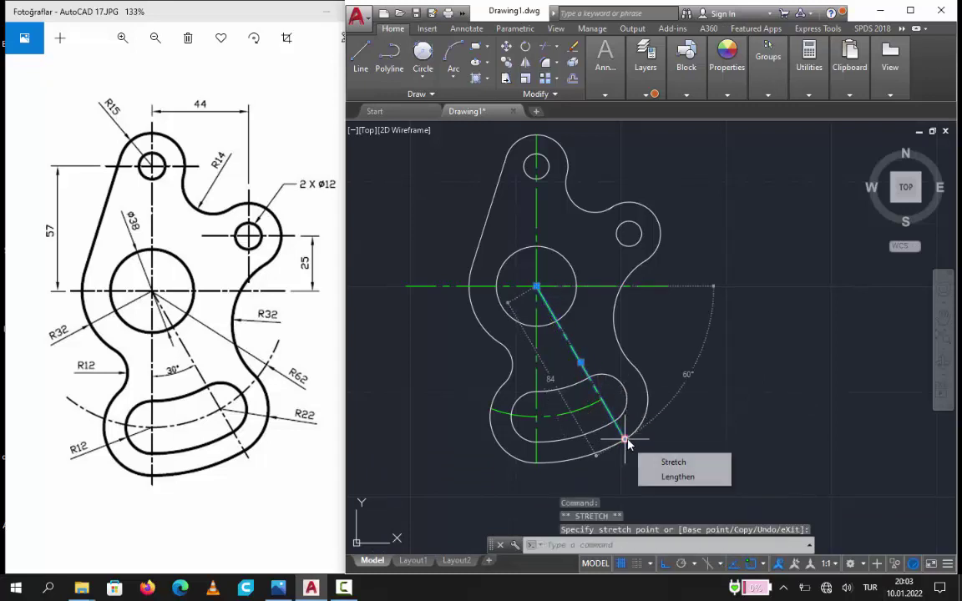
pyautogui.press('Escape')
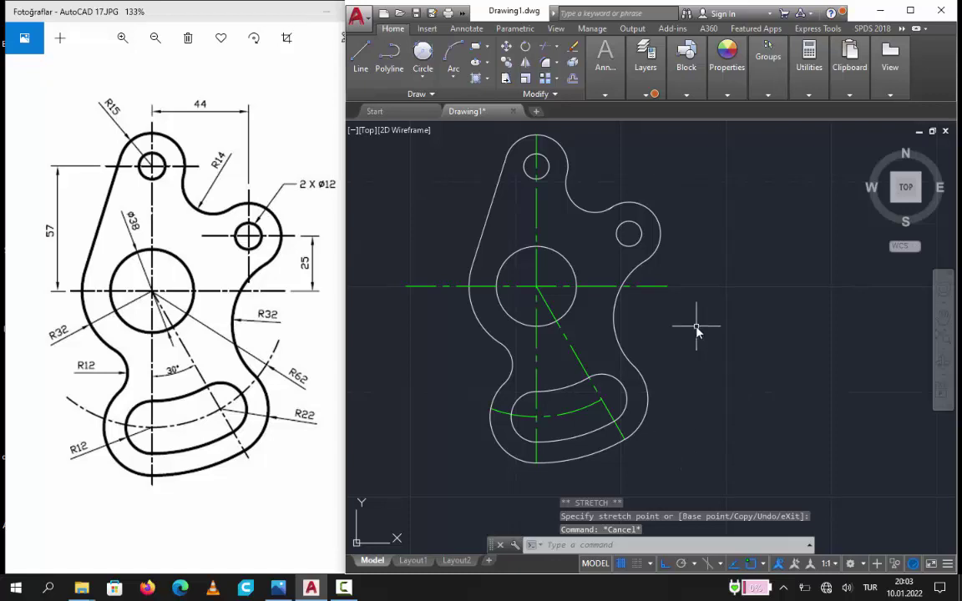
pyautogui.click(567, 410)
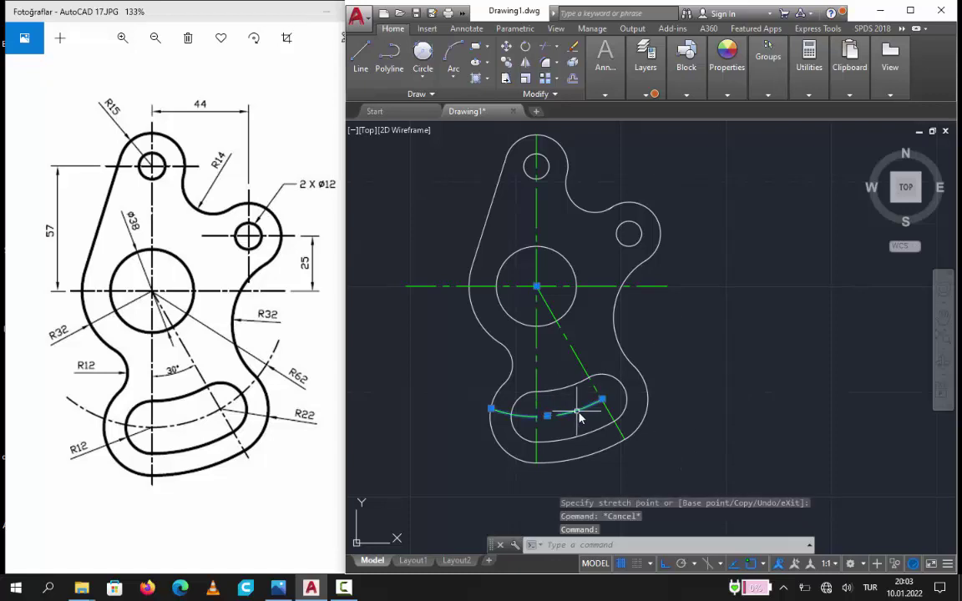
pyautogui.click(603, 400)
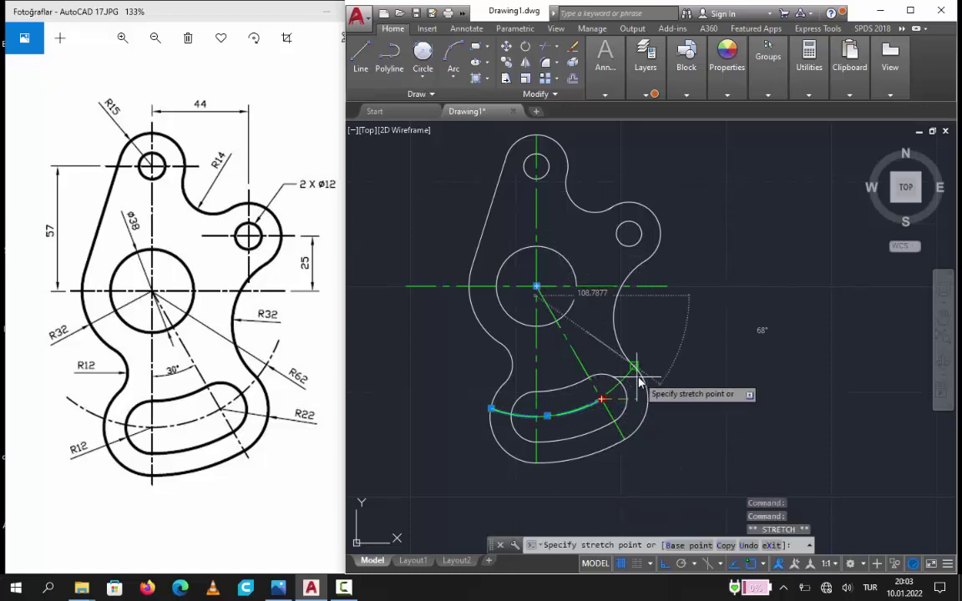
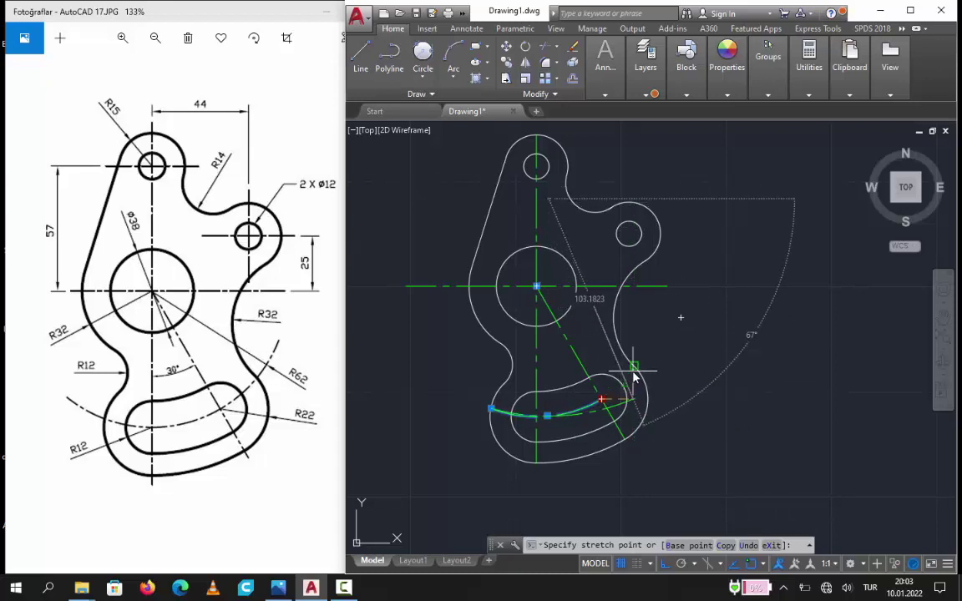
# Lengthen by a delta of 2 the bottom ends of the vertical and radial centre lines
pyautogui.press('Escape')
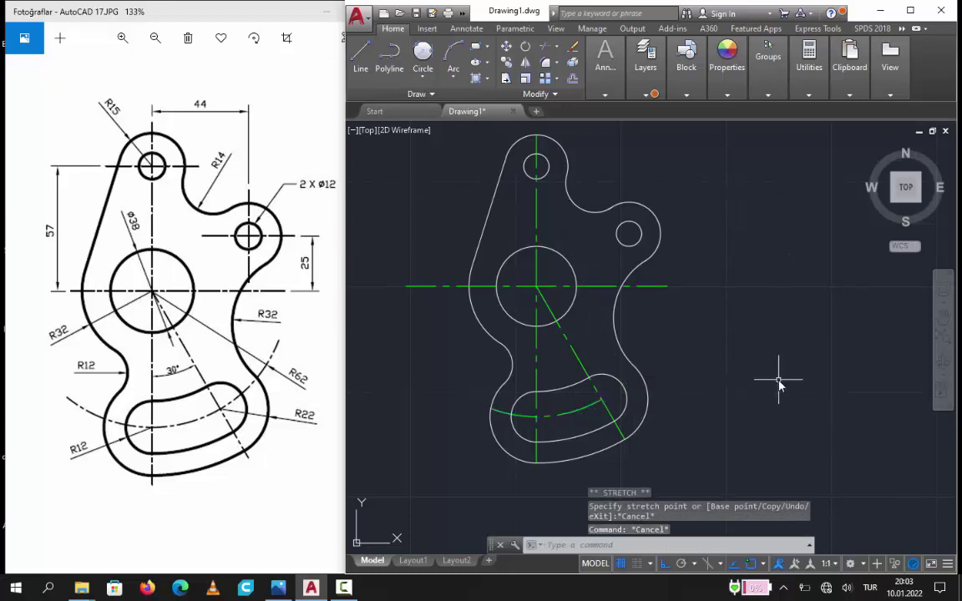
pyautogui.click(554, 95)
pyautogui.click(468, 112)
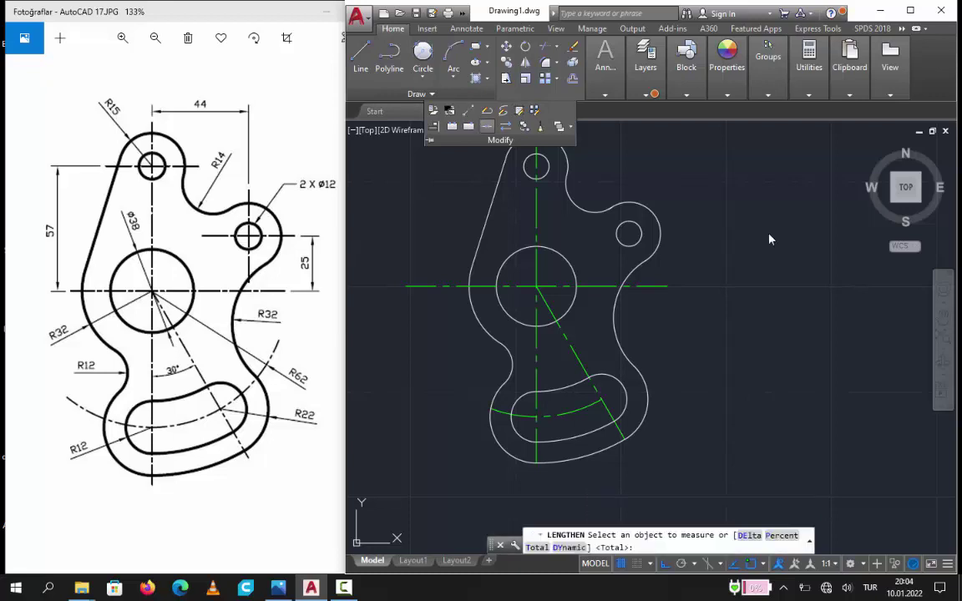
pyautogui.click(749, 536)
pyautogui.write('2')
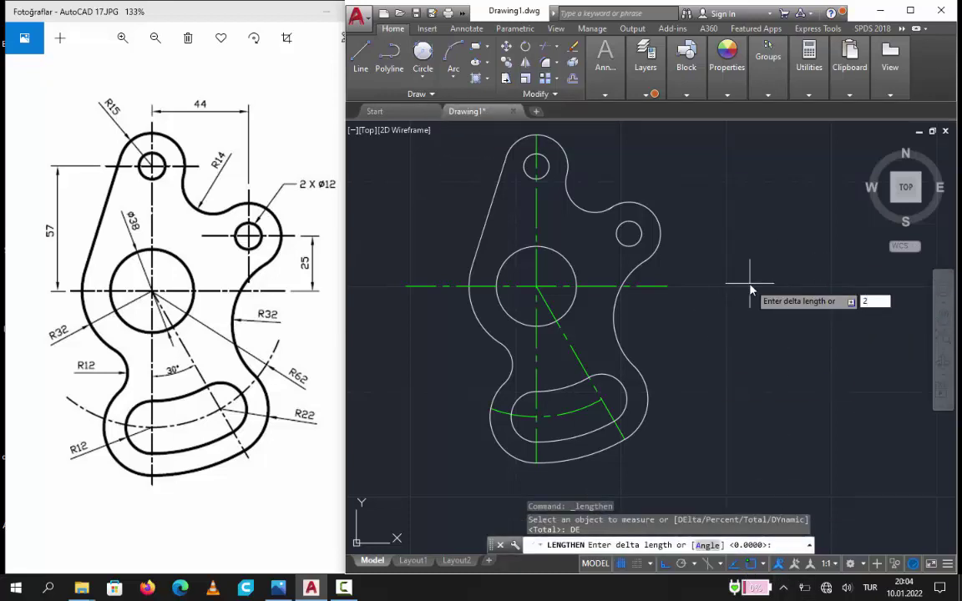
pyautogui.press('Return')
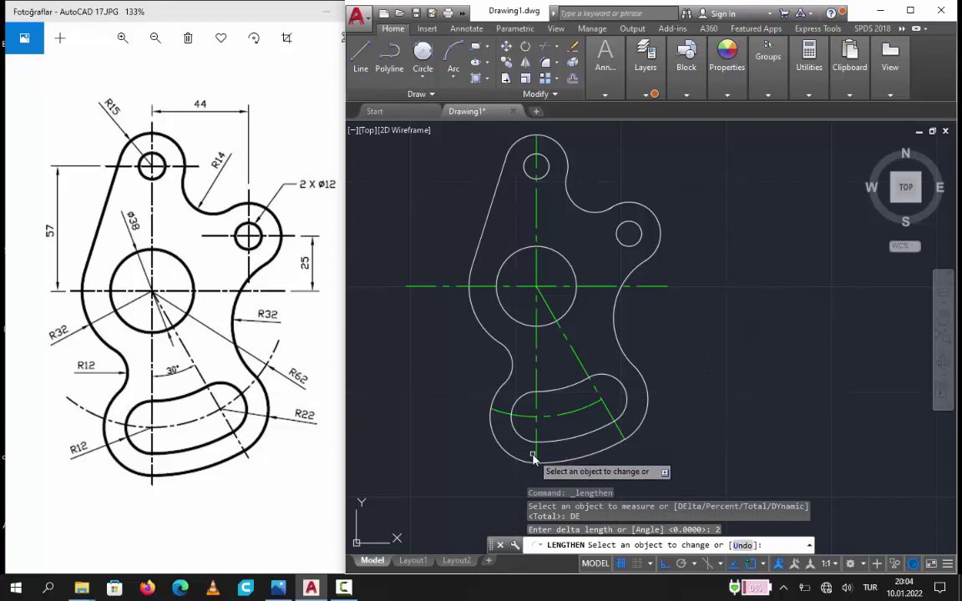
pyautogui.click(535, 458)
pyautogui.click(623, 439)
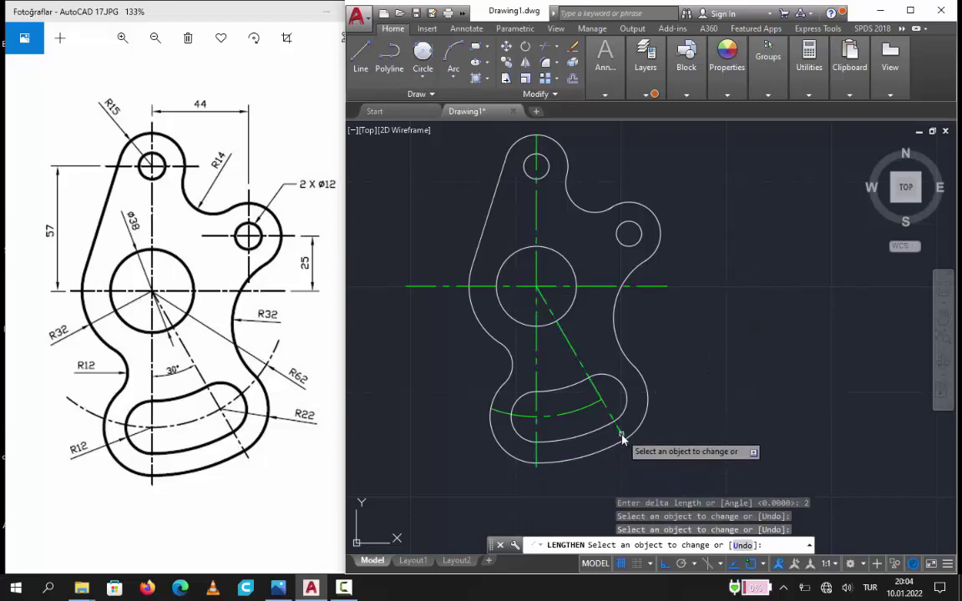
# Extend the top of the vertical centre line and the slot's arc centre line by 2
pyautogui.click(536, 144)
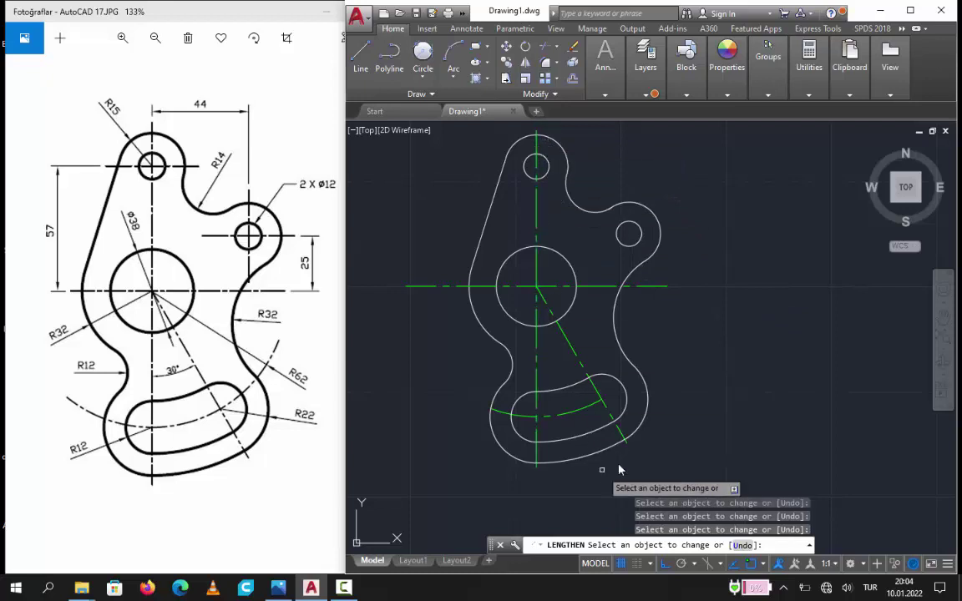
pyautogui.click(607, 402)
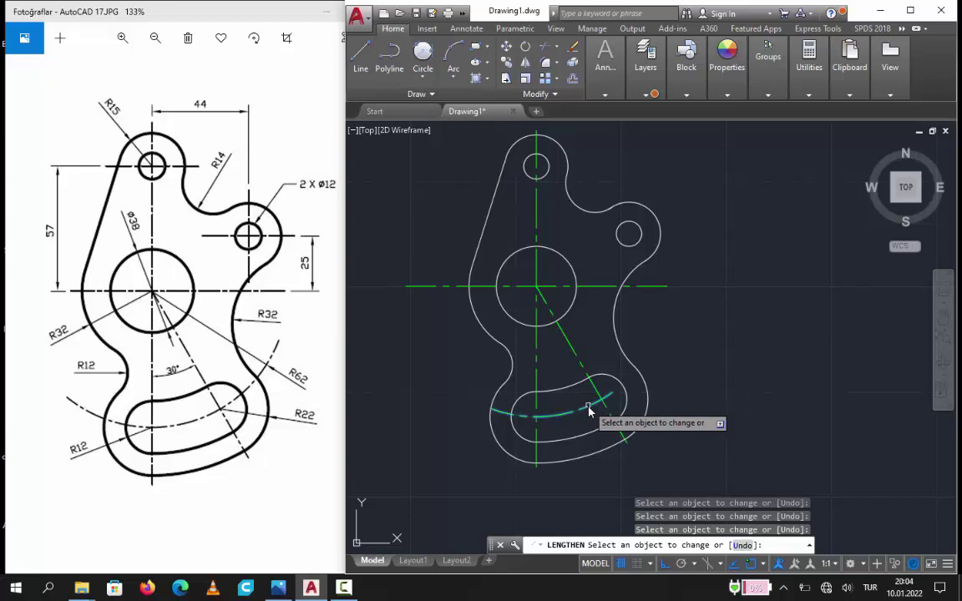
pyautogui.click(589, 410)
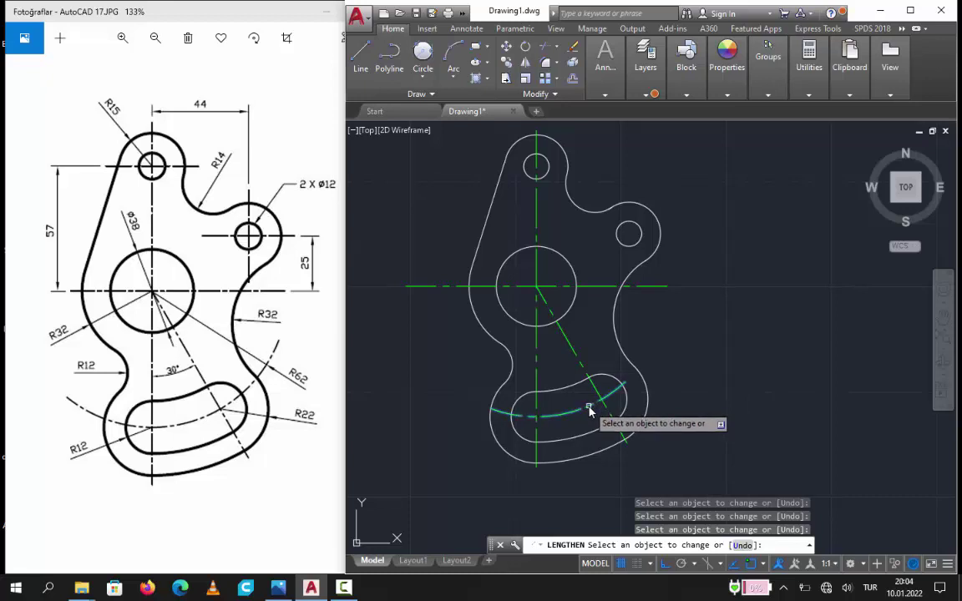
pyautogui.click(590, 410)
pyautogui.click(590, 410)
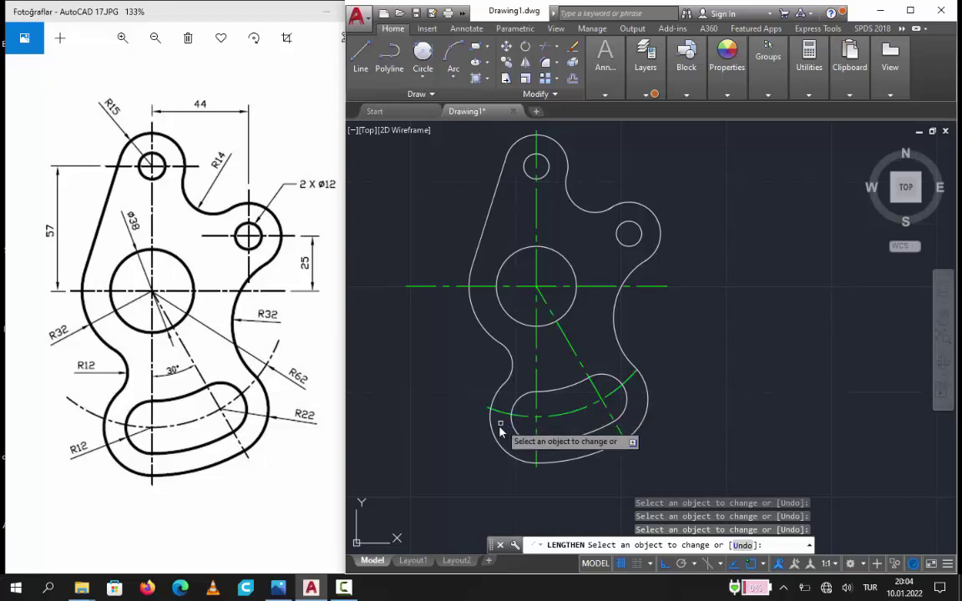
pyautogui.press('Escape')
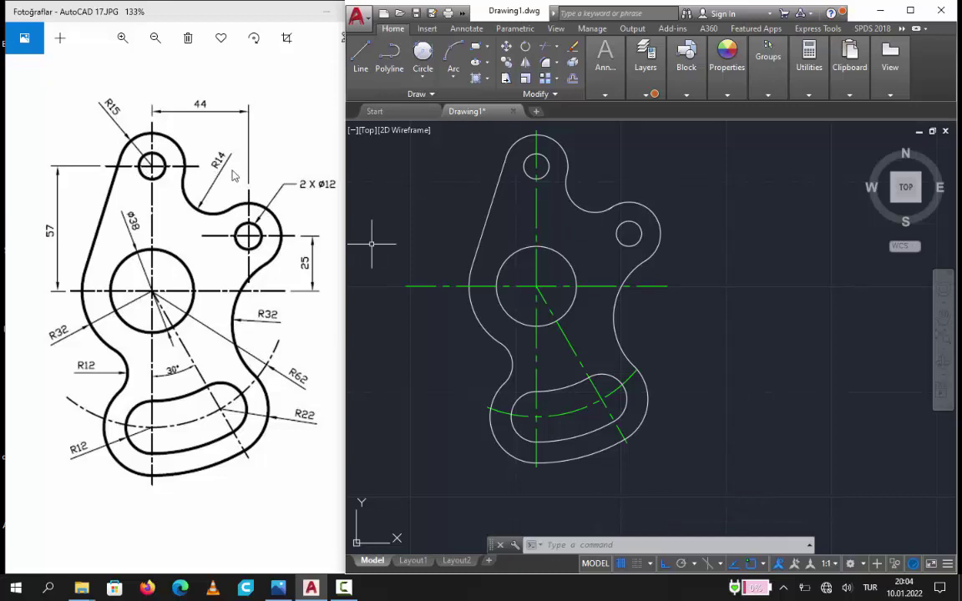
# Make Eksen Çizgisi the current layer
pyautogui.click(647, 95)
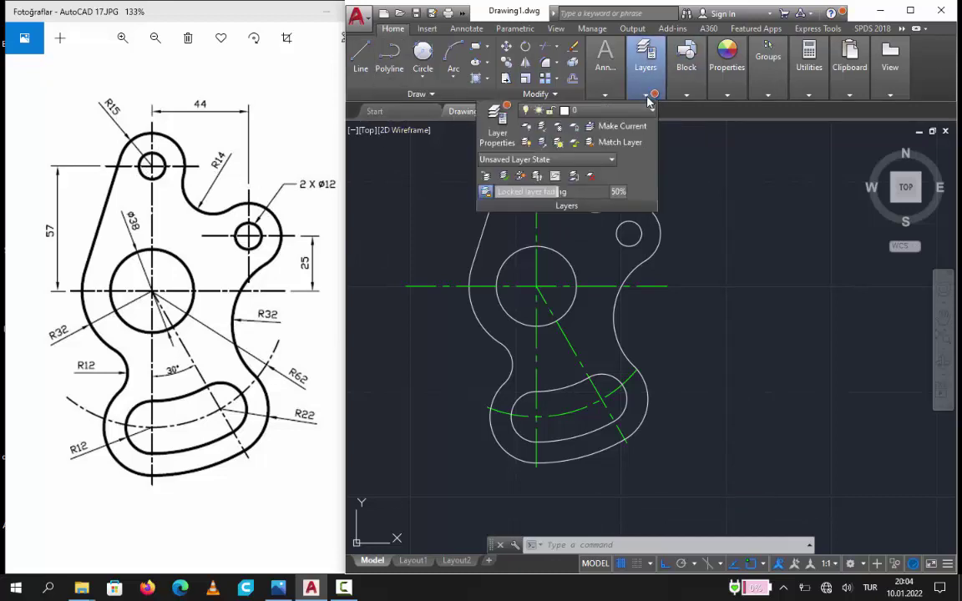
pyautogui.click(640, 111)
pyautogui.click(587, 155)
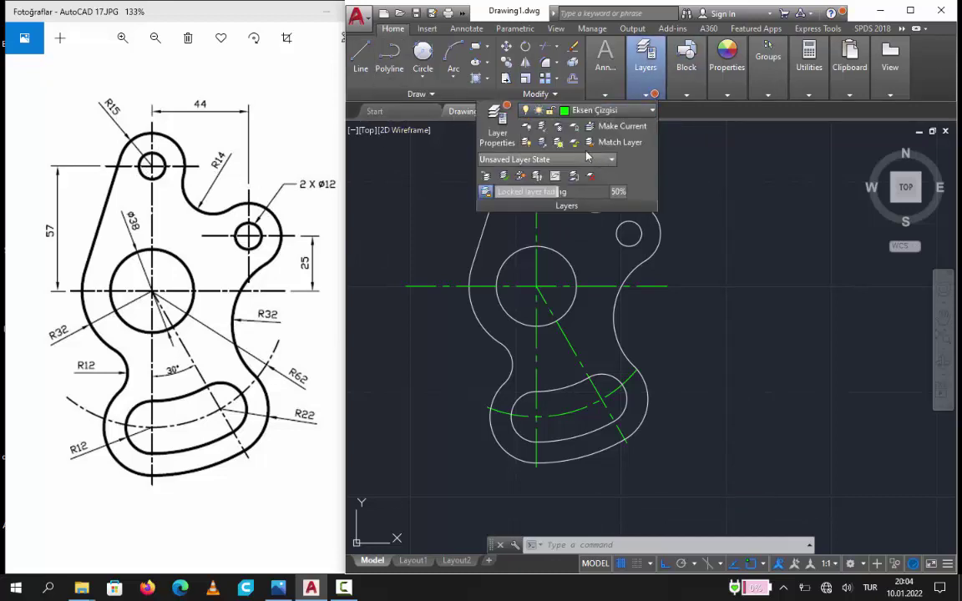
# Draw a line at the small arc, then delete an unwanted short segment near the hole
pyautogui.click(361, 59)
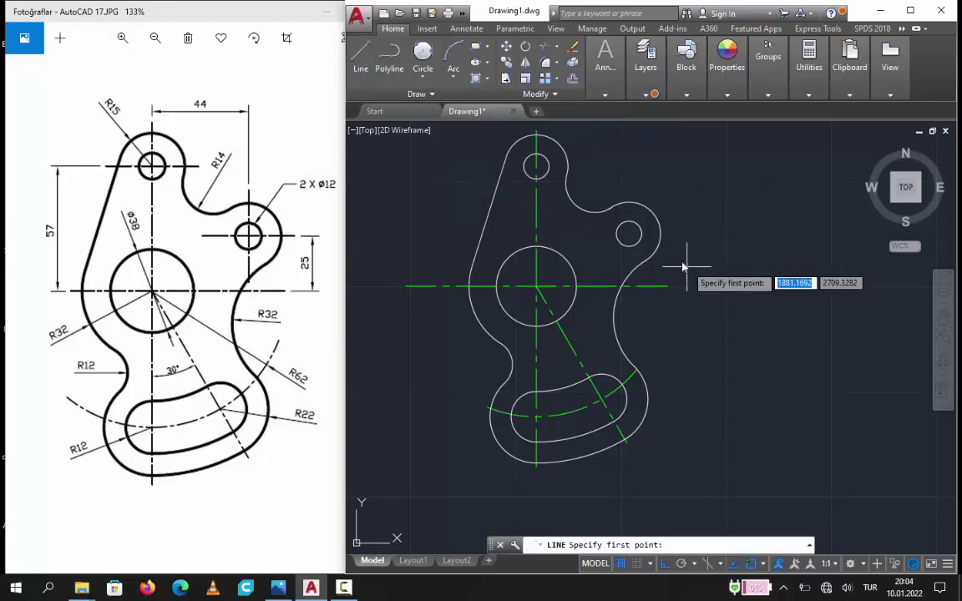
pyautogui.click(630, 203)
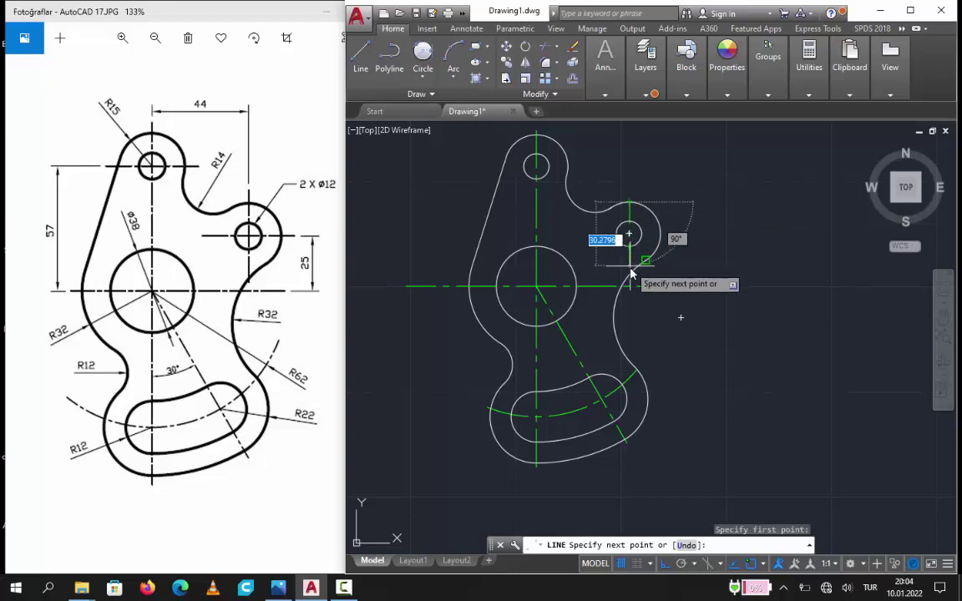
pyautogui.click(631, 275)
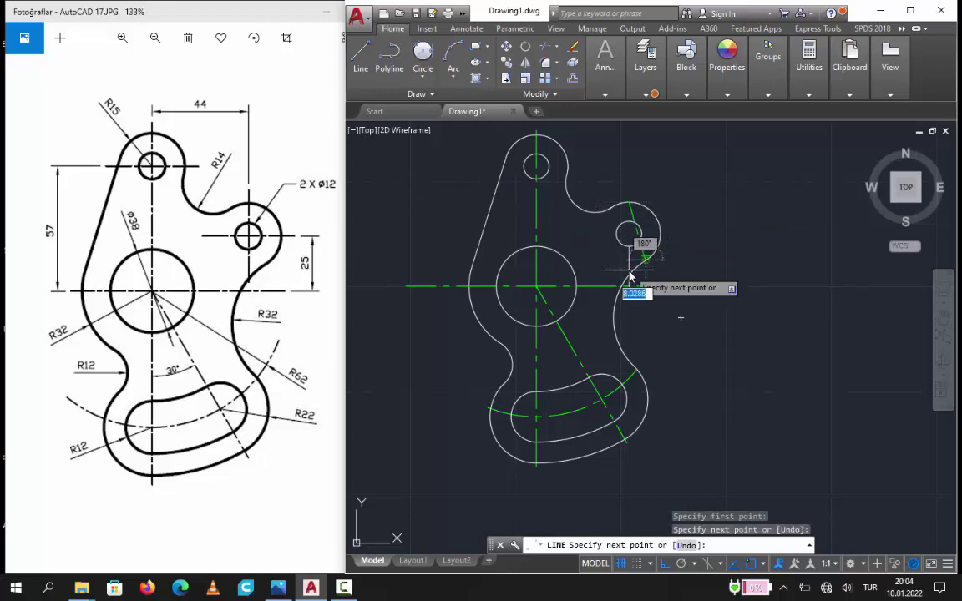
pyautogui.press('Escape')
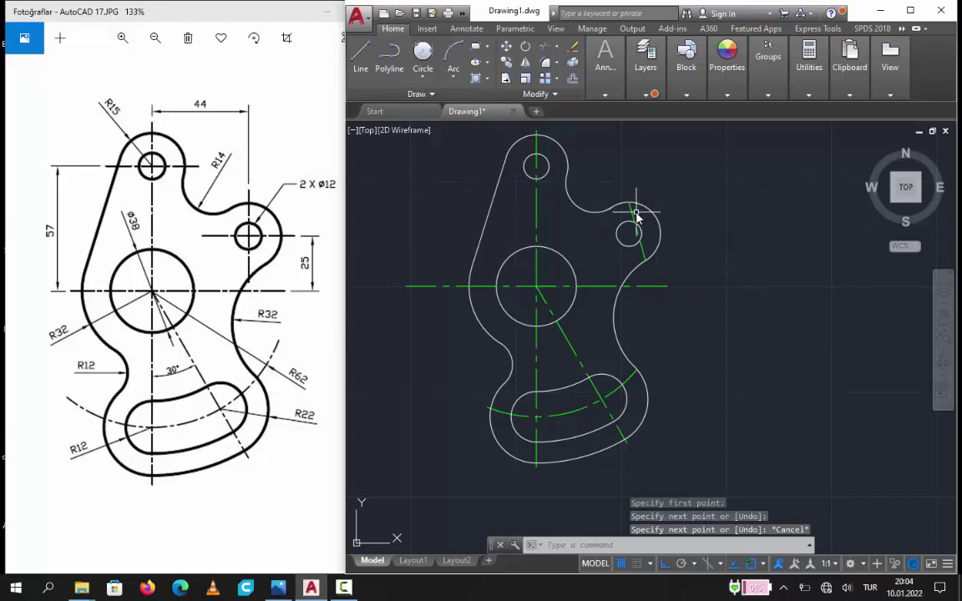
pyautogui.click(635, 215)
pyautogui.press('Delete')
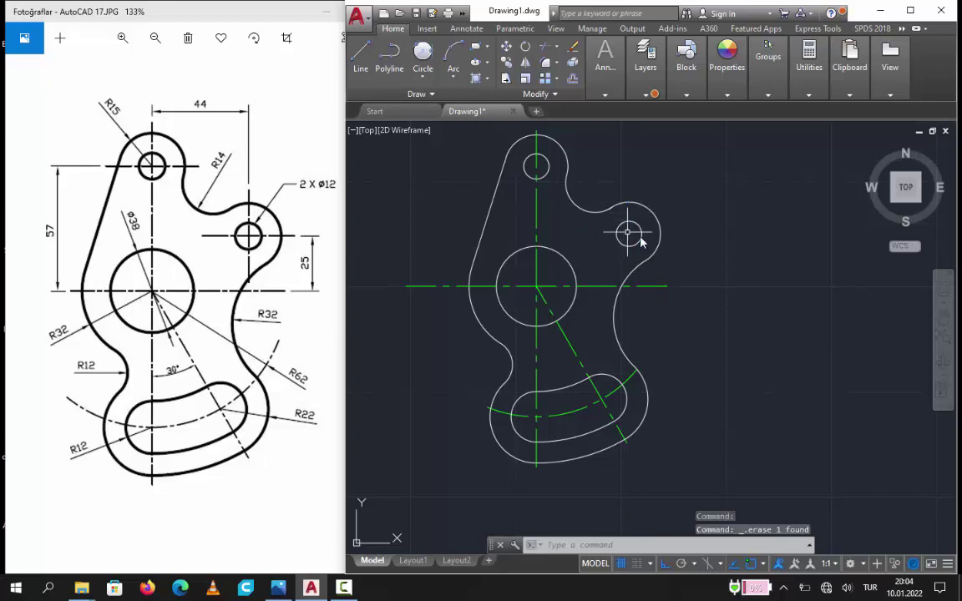
# Draw a horizontal centre line across the top small hole
pyautogui.click(360, 60)
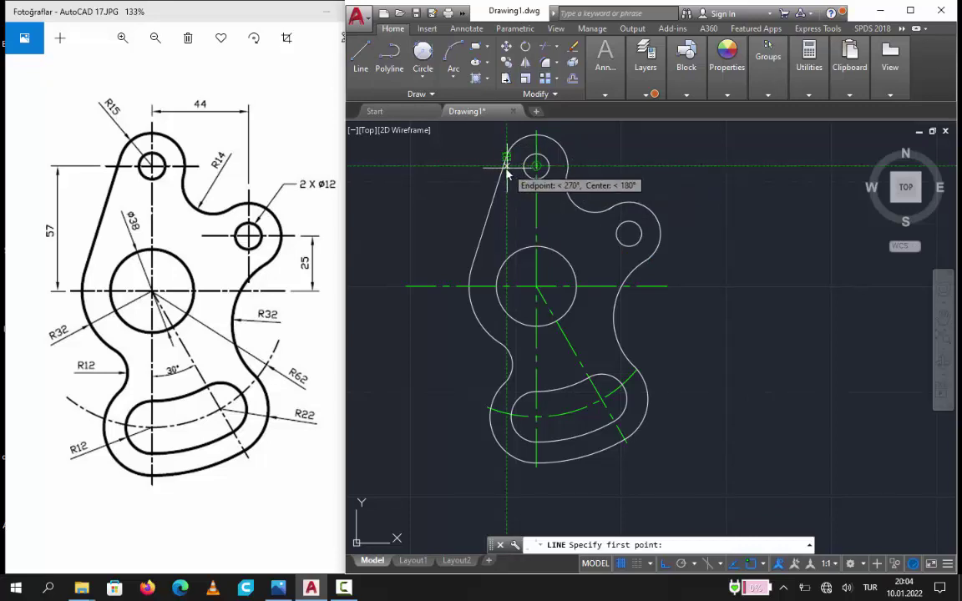
pyautogui.click(503, 168)
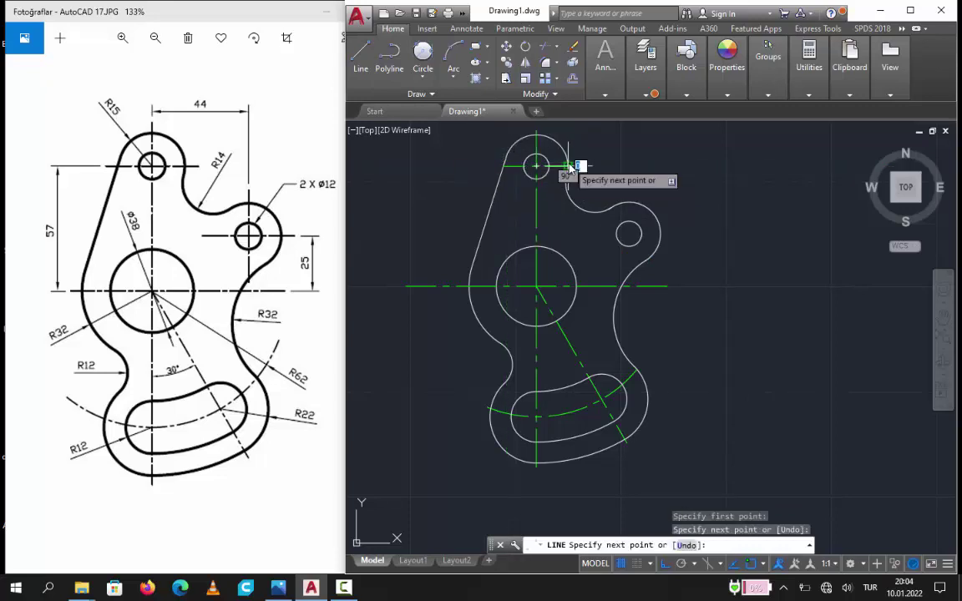
pyautogui.click(570, 166)
pyautogui.press('Escape')
pyautogui.press('Escape')
# Draw vertical and horizontal centre lines crossing through the right-hand small hole
pyautogui.rightClick(724, 168)
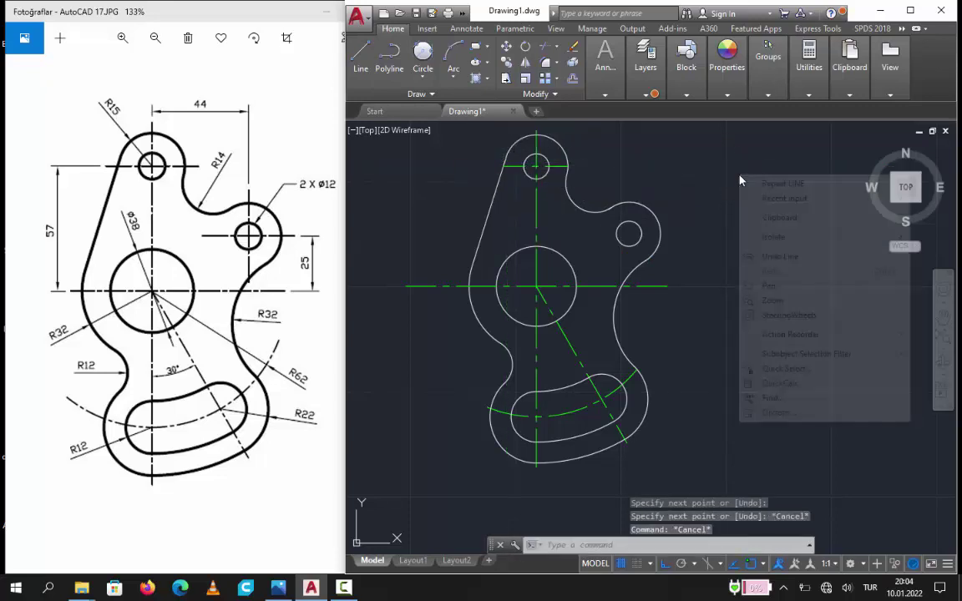
pyautogui.click(756, 180)
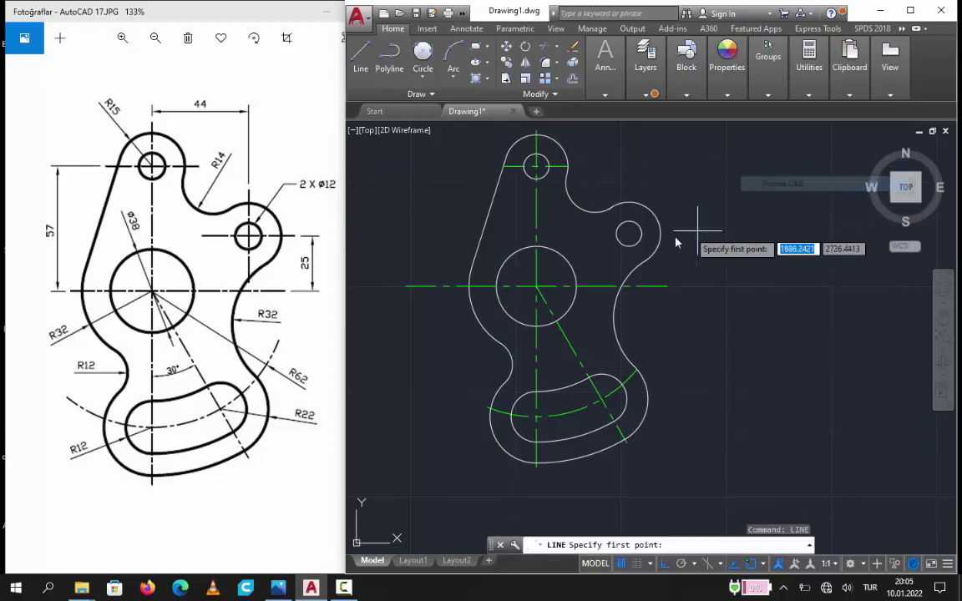
pyautogui.click(630, 202)
pyautogui.click(631, 247)
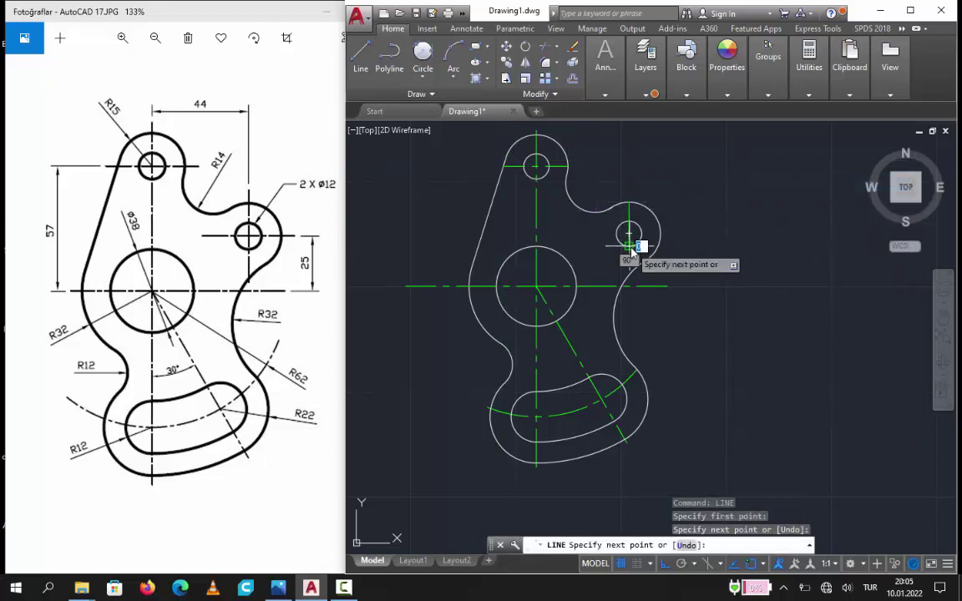
pyautogui.press('Escape')
pyautogui.press('Escape')
pyautogui.click(703, 214)
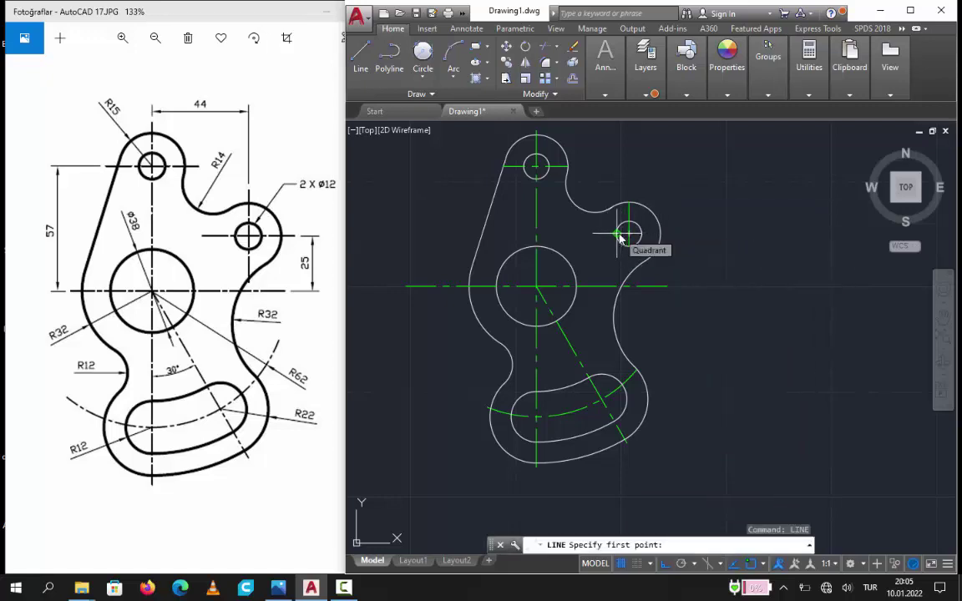
pyautogui.click(628, 234)
pyautogui.click(661, 235)
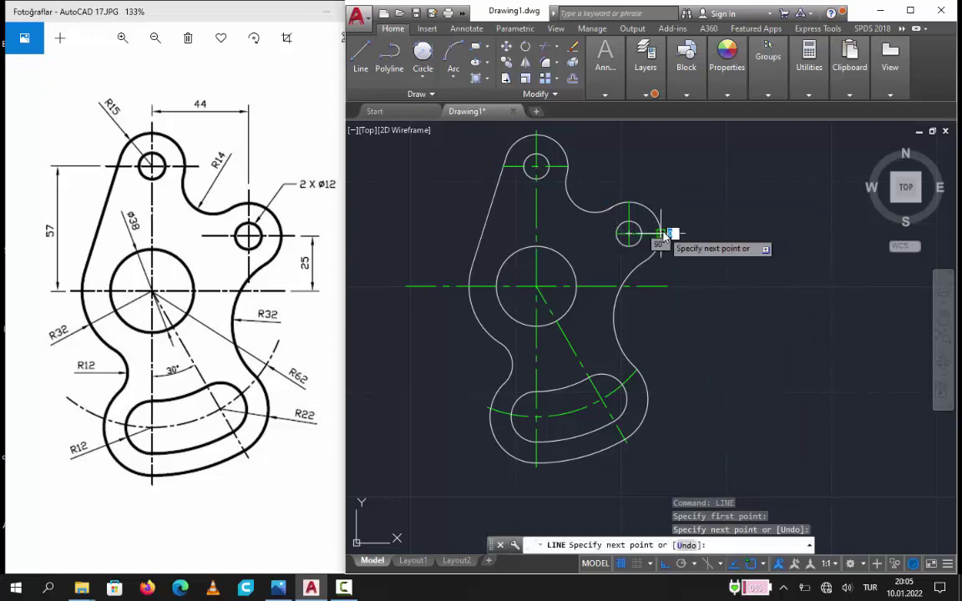
pyautogui.press('Escape')
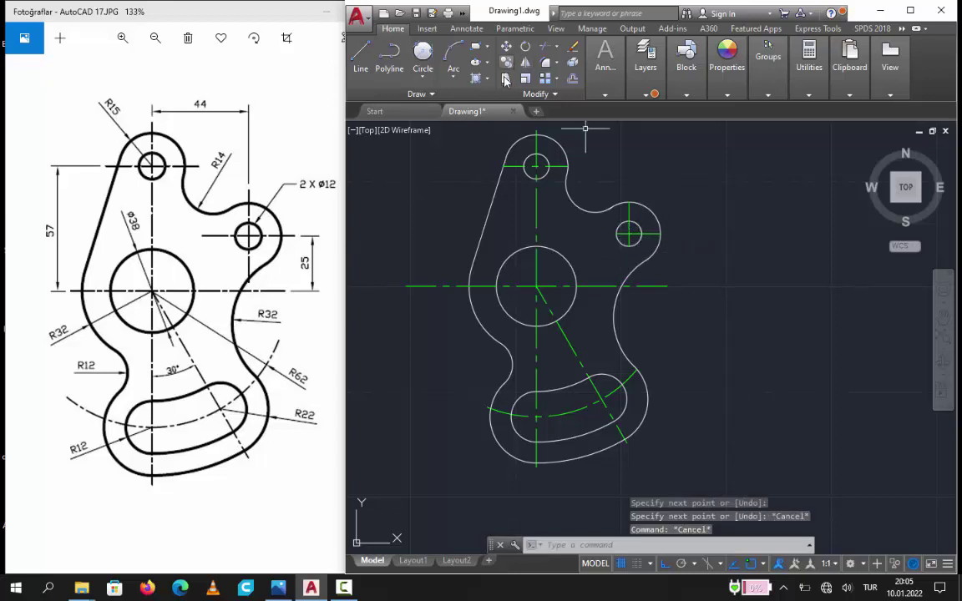
# Lengthen both ends of the right-hand small hole's centre lines by a delta of 2
pyautogui.rightClick(675, 155)
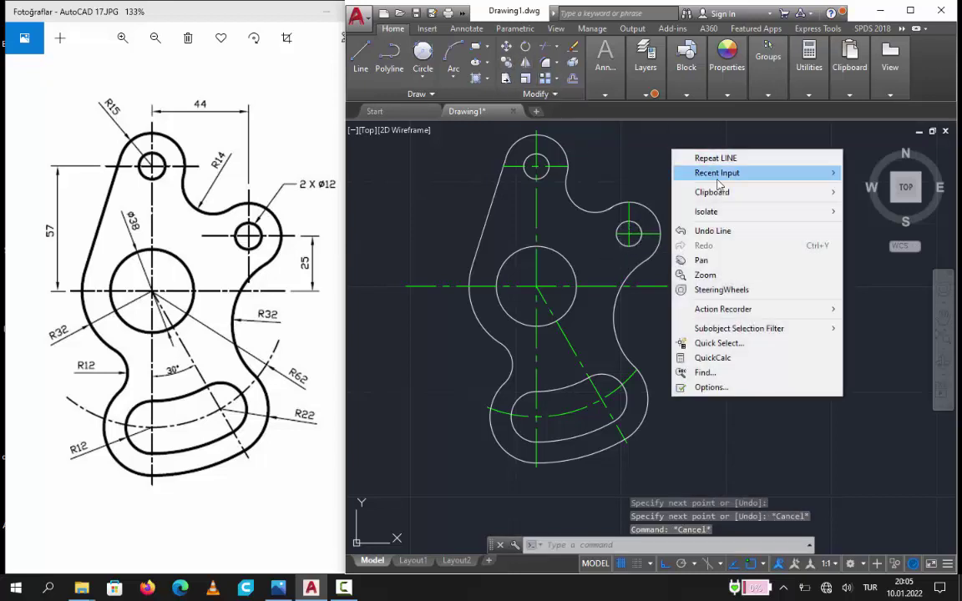
pyautogui.moveTo(718, 173)
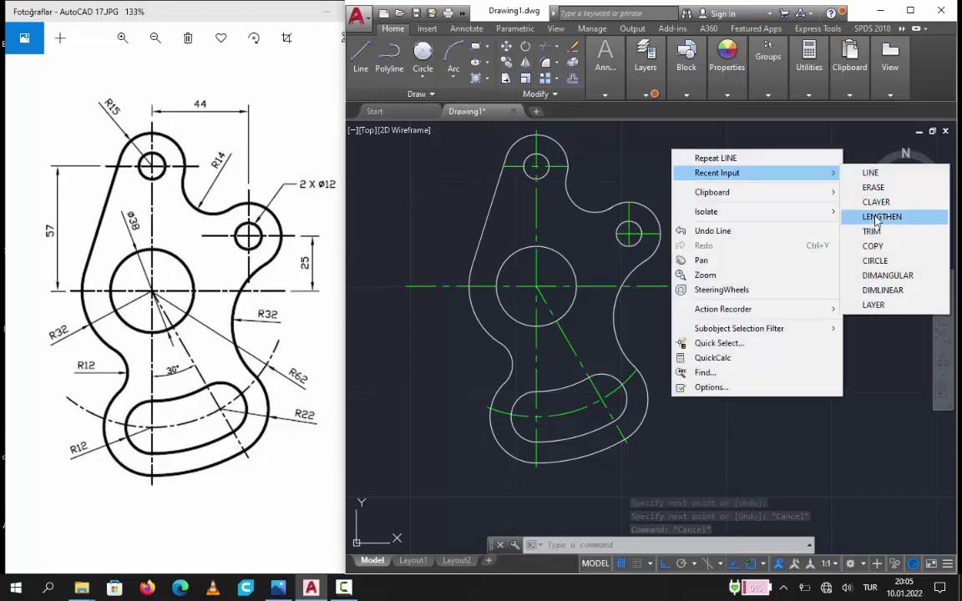
pyautogui.click(882, 216)
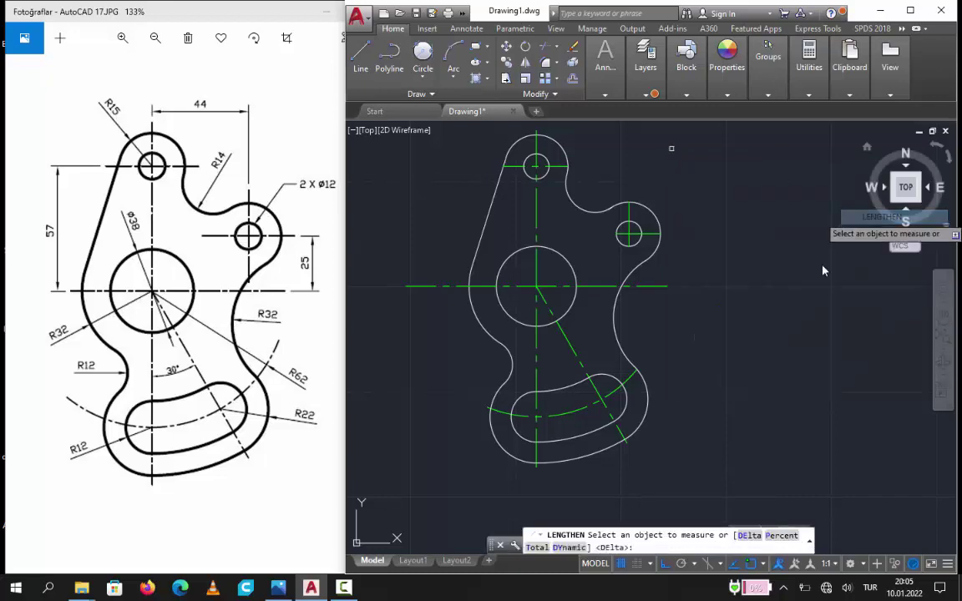
pyautogui.click(749, 537)
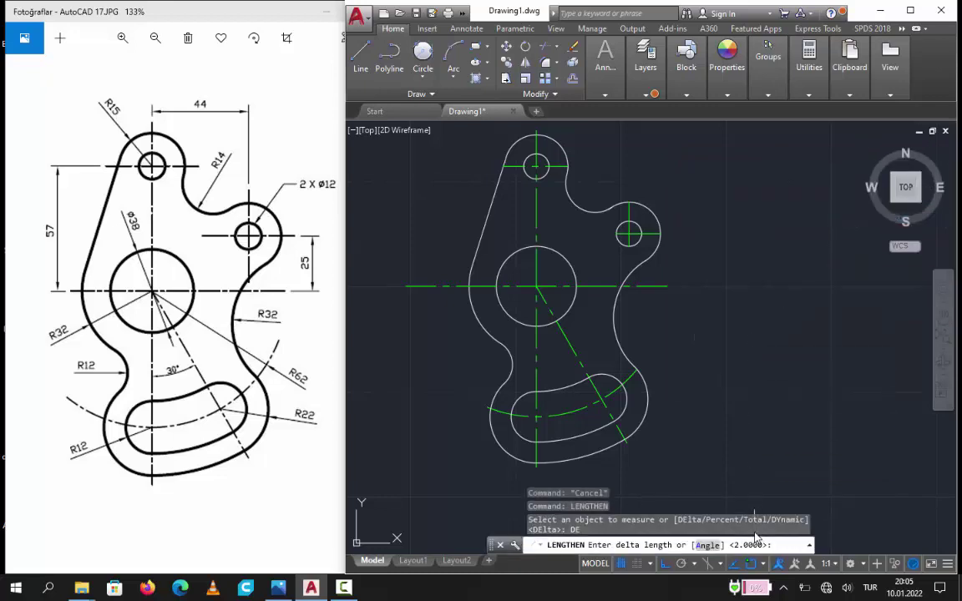
pyautogui.press('Return')
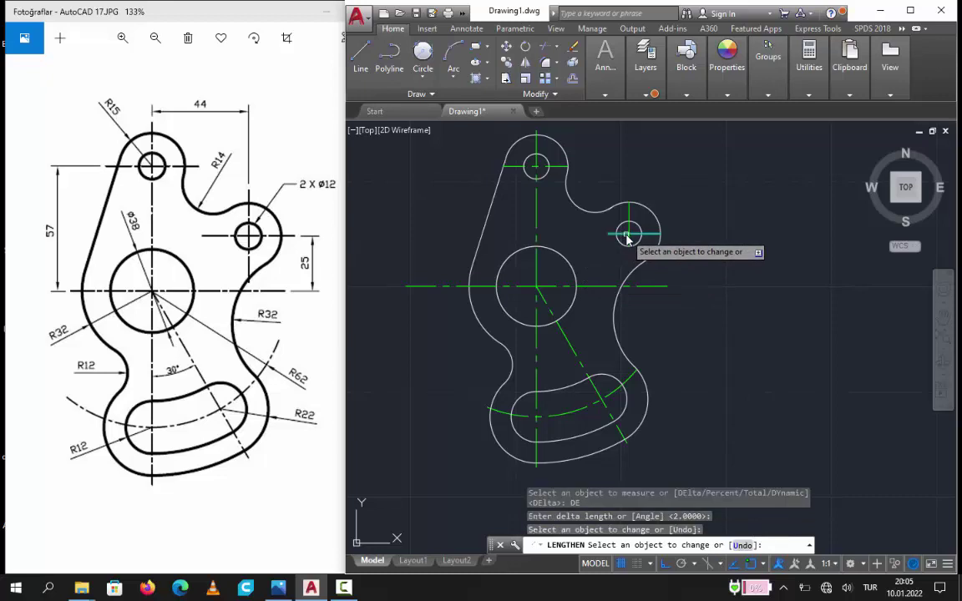
pyautogui.click(629, 242)
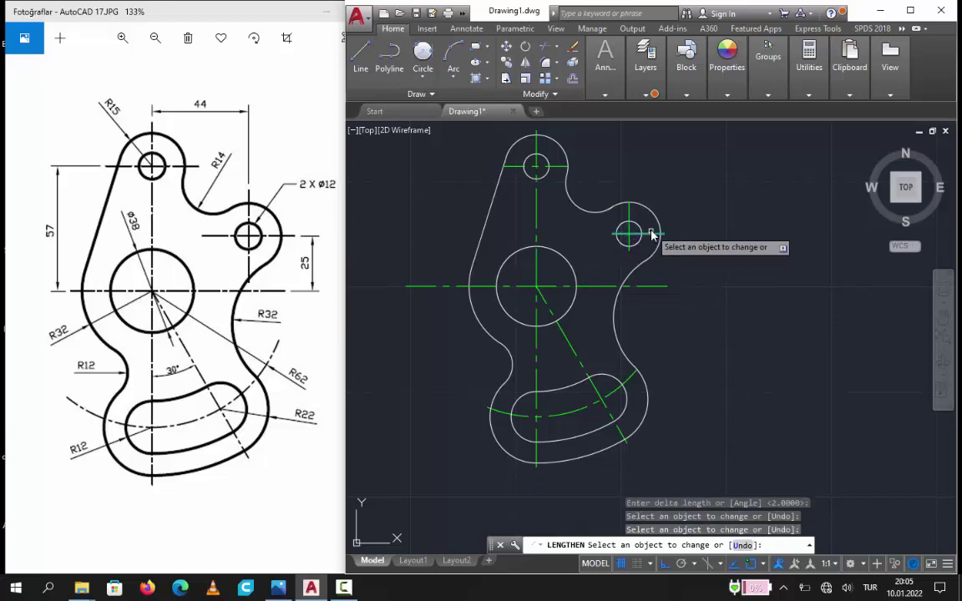
pyautogui.click(653, 236)
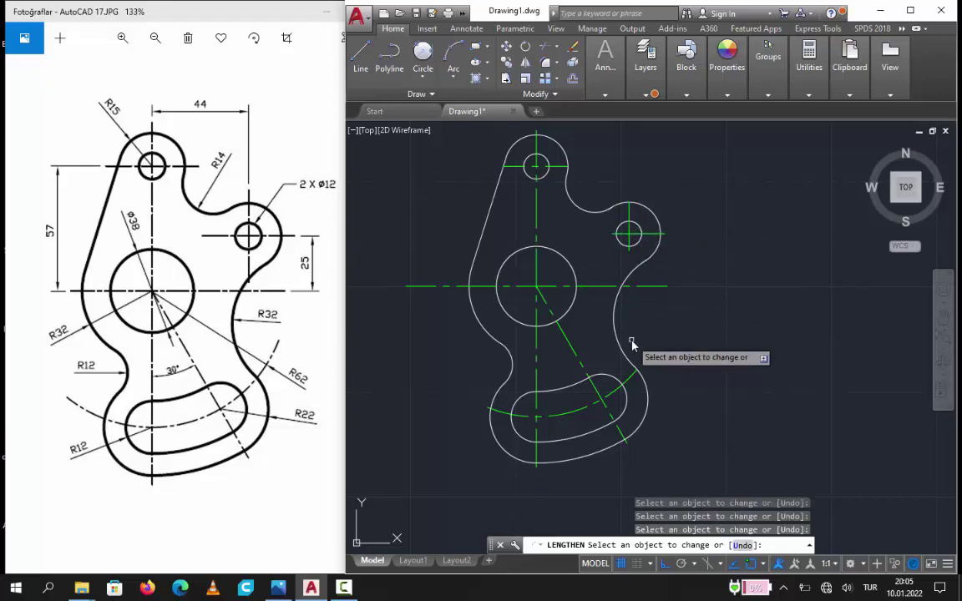
pyautogui.press('Escape')
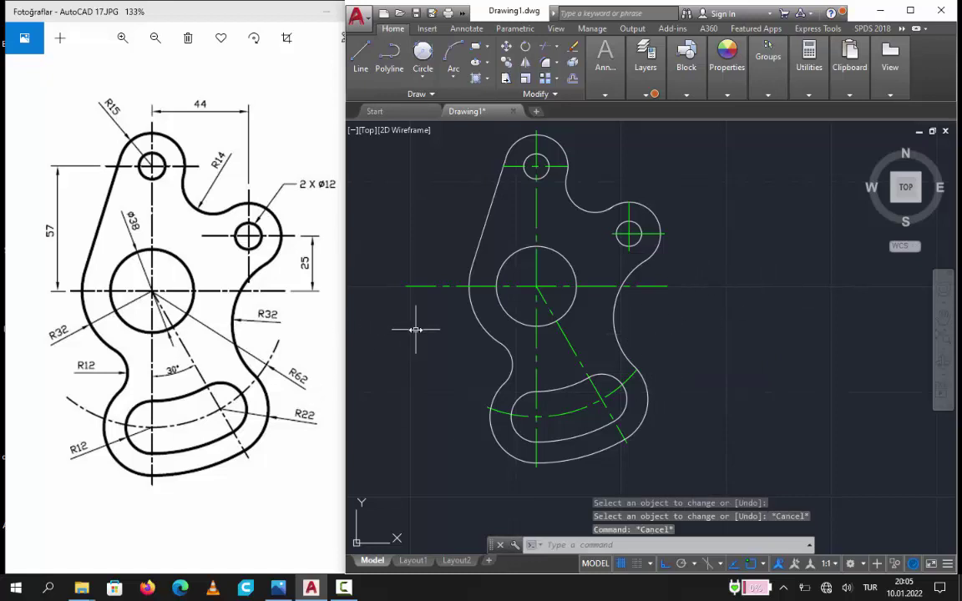
# Switch the current layer back to layer 0
pyautogui.click(606, 95)
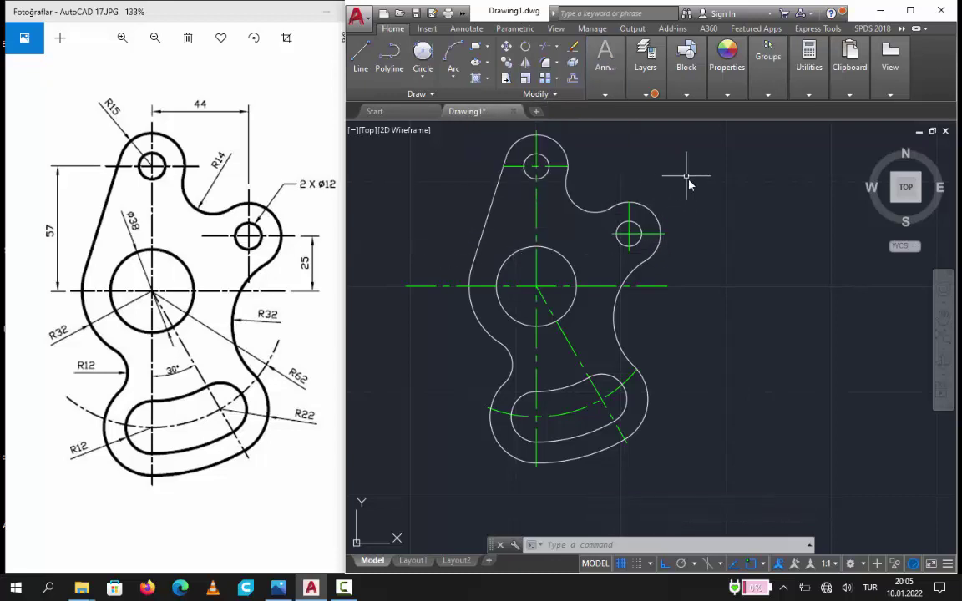
pyautogui.click(605, 71)
pyautogui.click(646, 71)
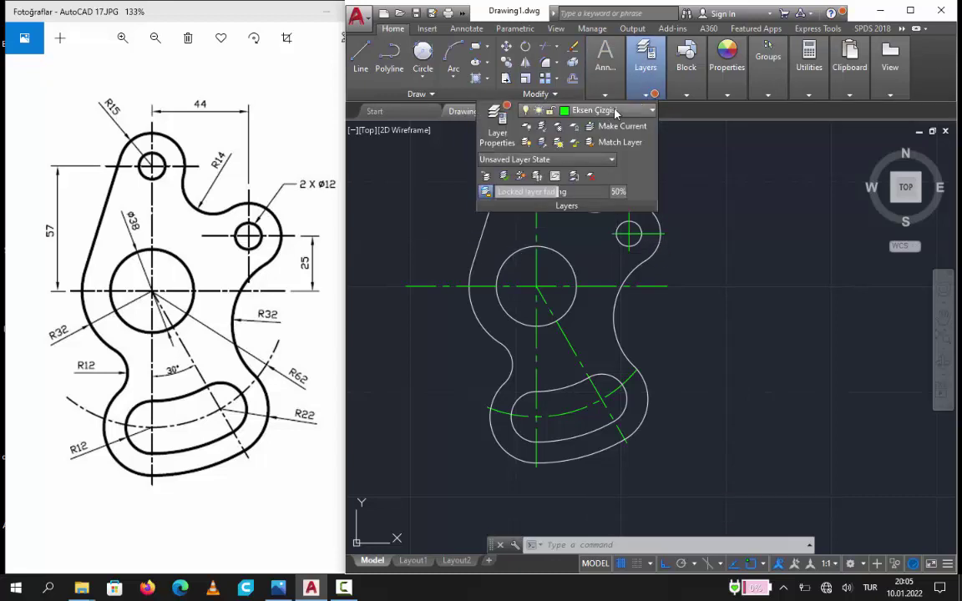
pyautogui.click(616, 112)
pyautogui.click(590, 119)
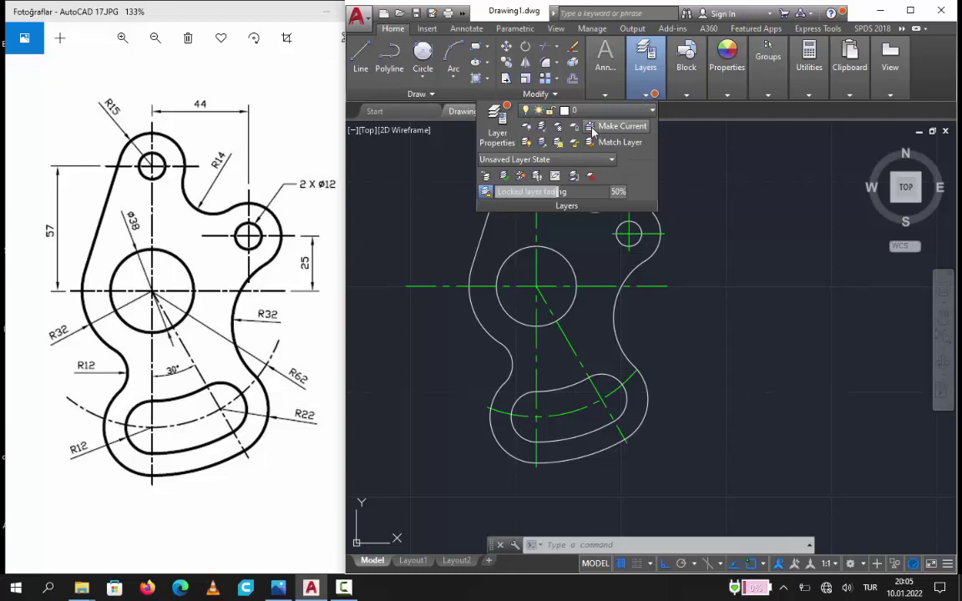
pyautogui.press('Escape')
pyautogui.press('Escape')
pyautogui.press('Escape')
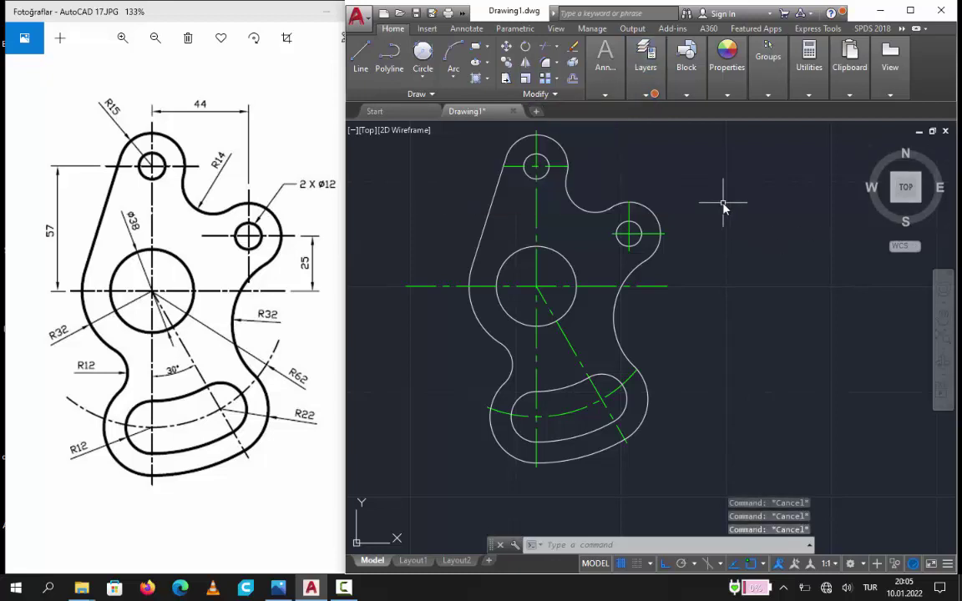
pyautogui.moveTo(605, 67)
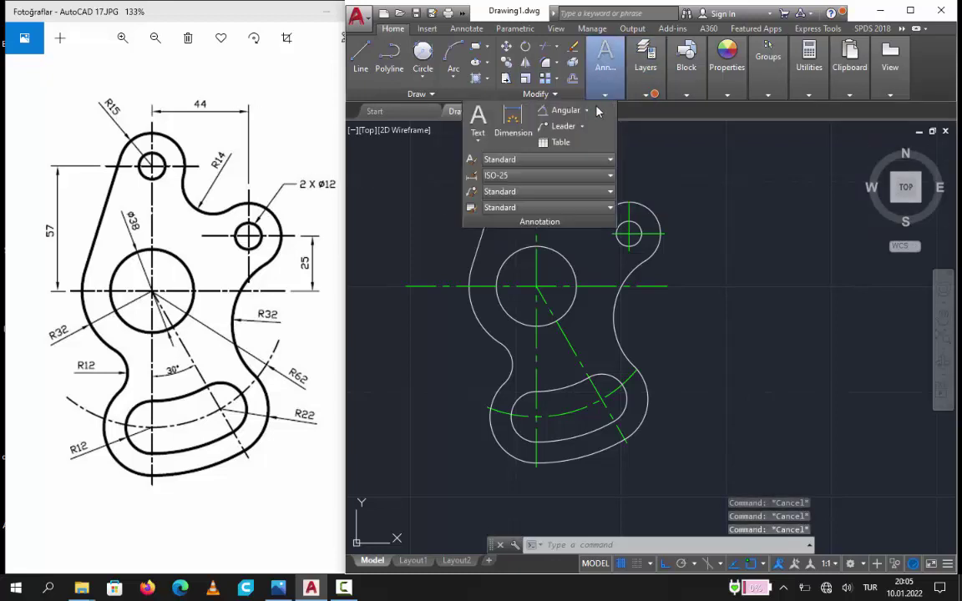
# Add an R15 radius dimension to the top arc, placed up-left of it
pyautogui.click(586, 110)
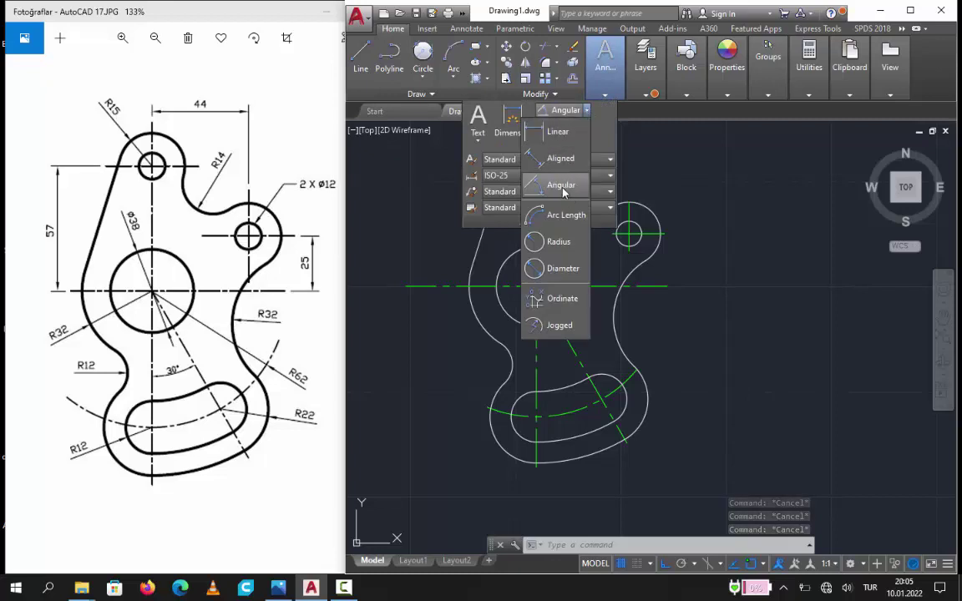
pyautogui.click(553, 241)
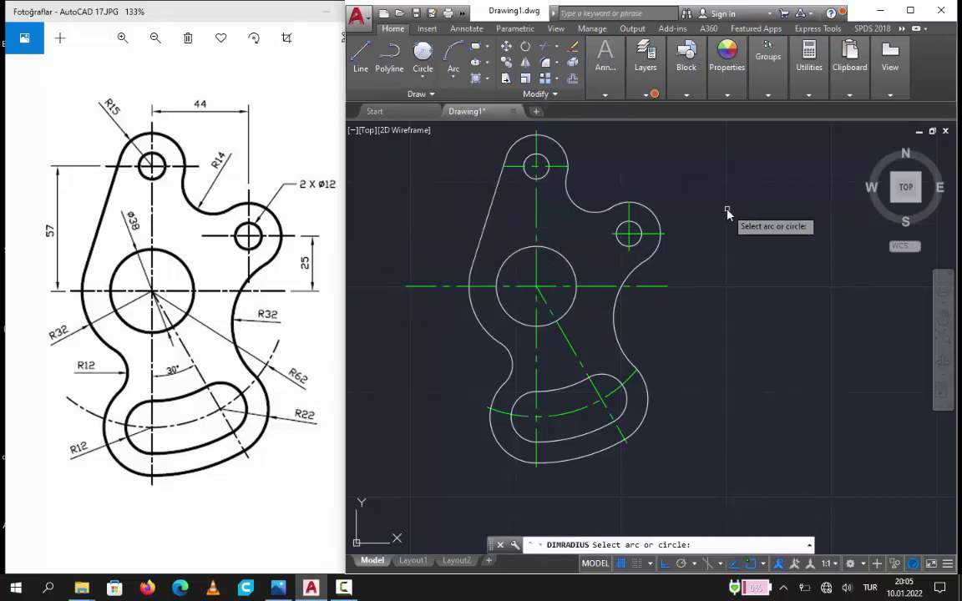
pyautogui.scroll(-4, 538, 194)
pyautogui.scroll(-1, 538, 195)
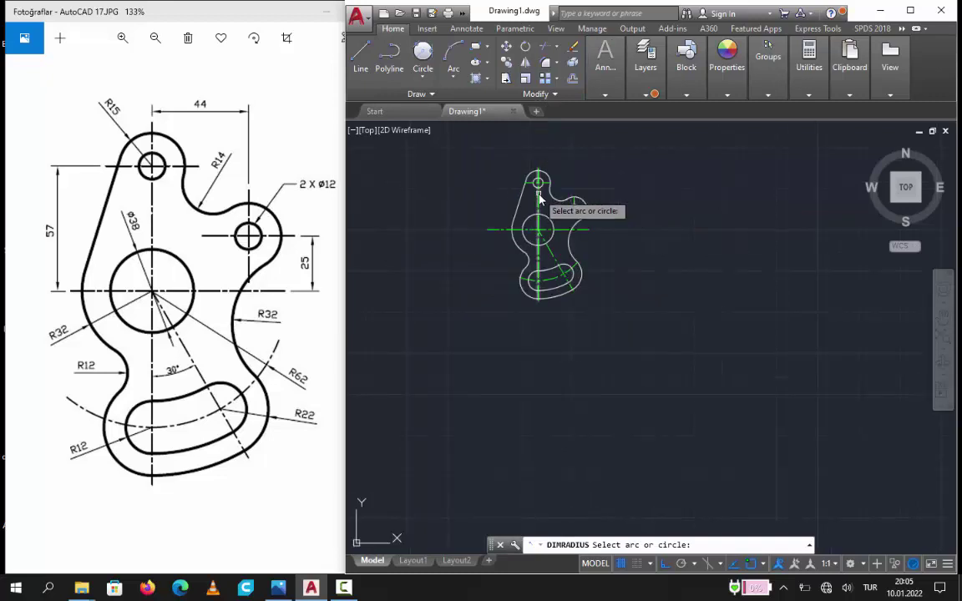
pyautogui.scroll(3, 539, 194)
pyautogui.scroll(1, 545, 250)
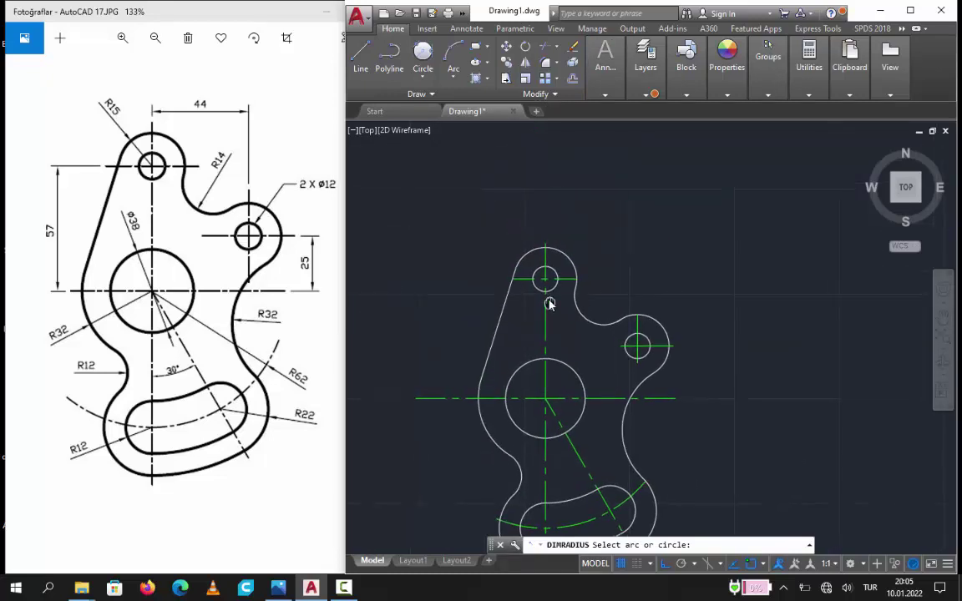
pyautogui.click(529, 257)
pyautogui.click(486, 211)
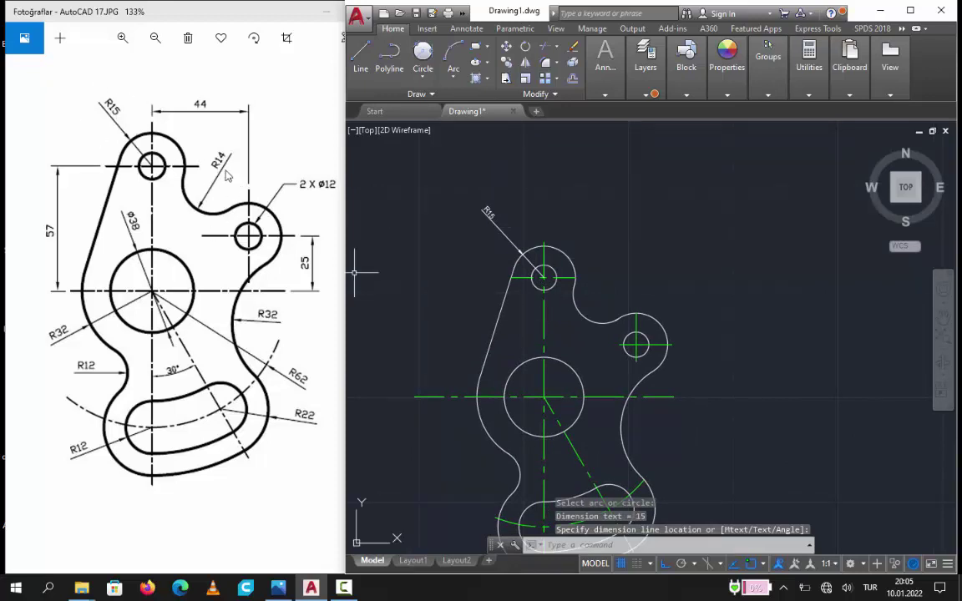
# Dimension the concave notch arc as R14, then pick the right-side R32 arc
pyautogui.rightClick(641, 224)
pyautogui.click(659, 233)
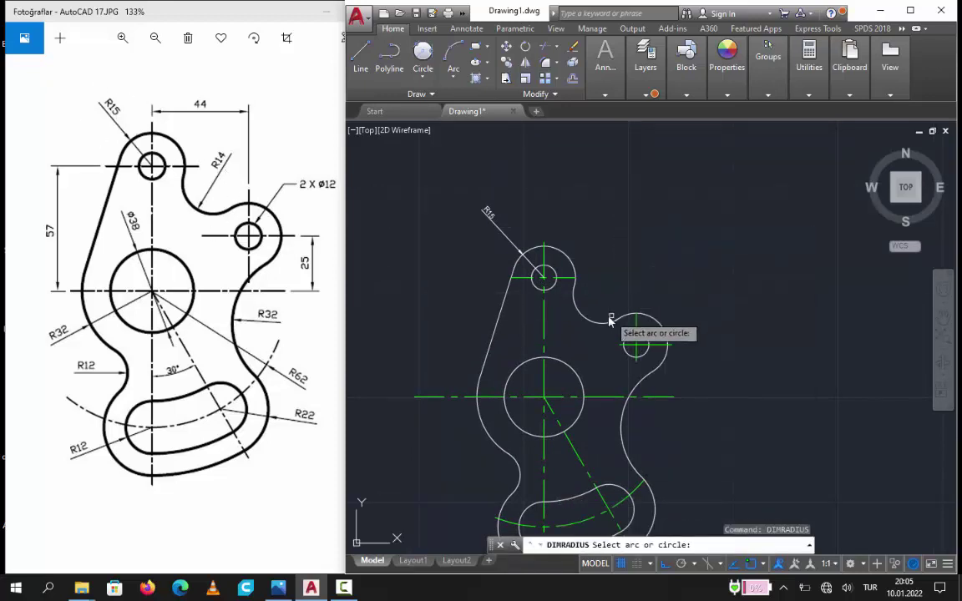
pyautogui.click(596, 322)
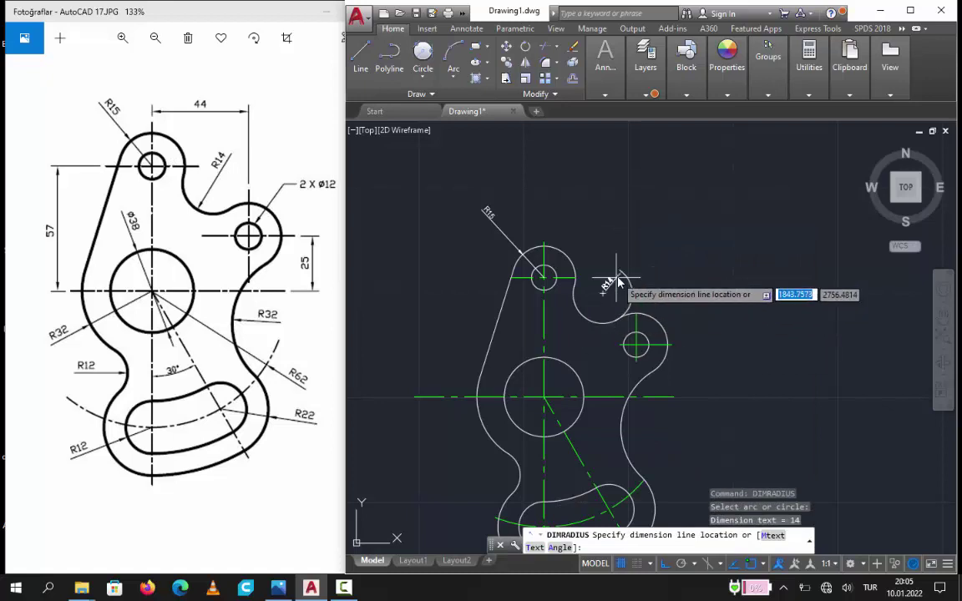
pyautogui.click(580, 342)
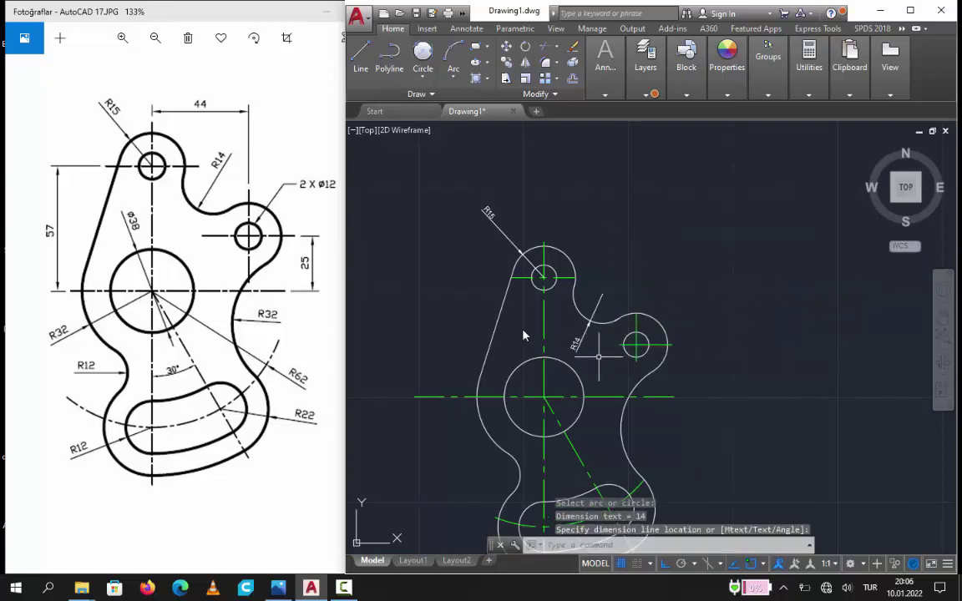
pyautogui.rightClick(683, 205)
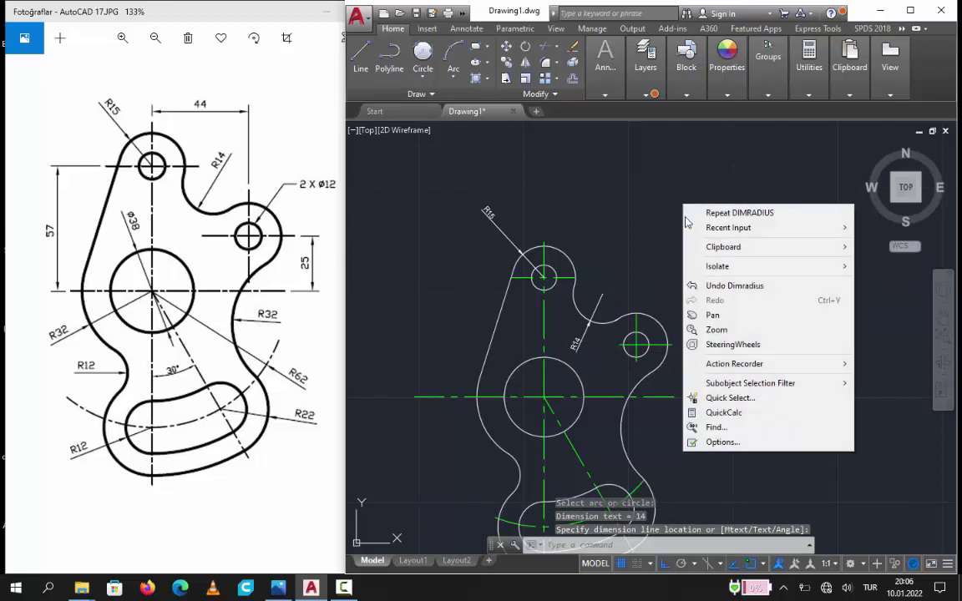
pyautogui.click(730, 213)
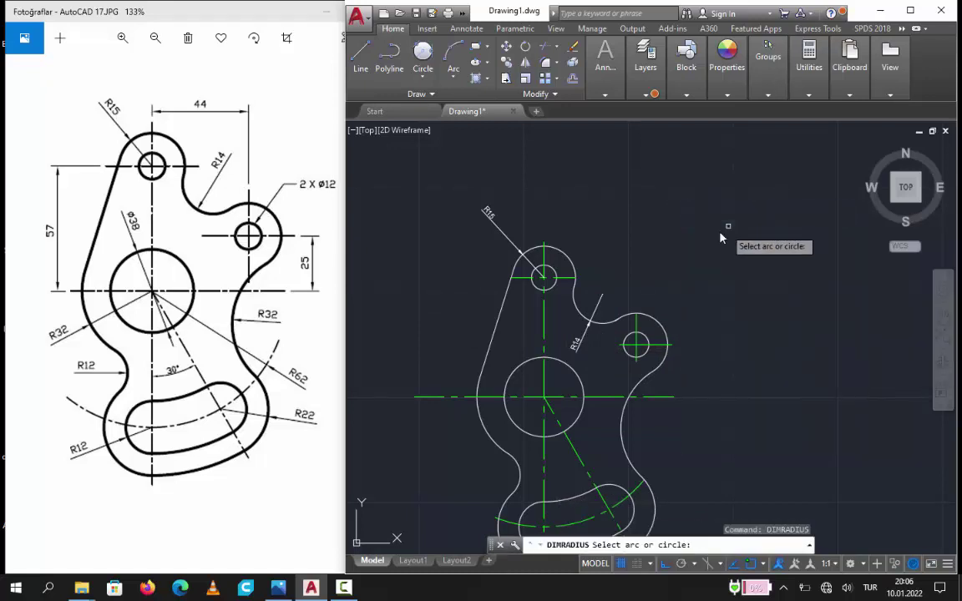
pyautogui.click(622, 426)
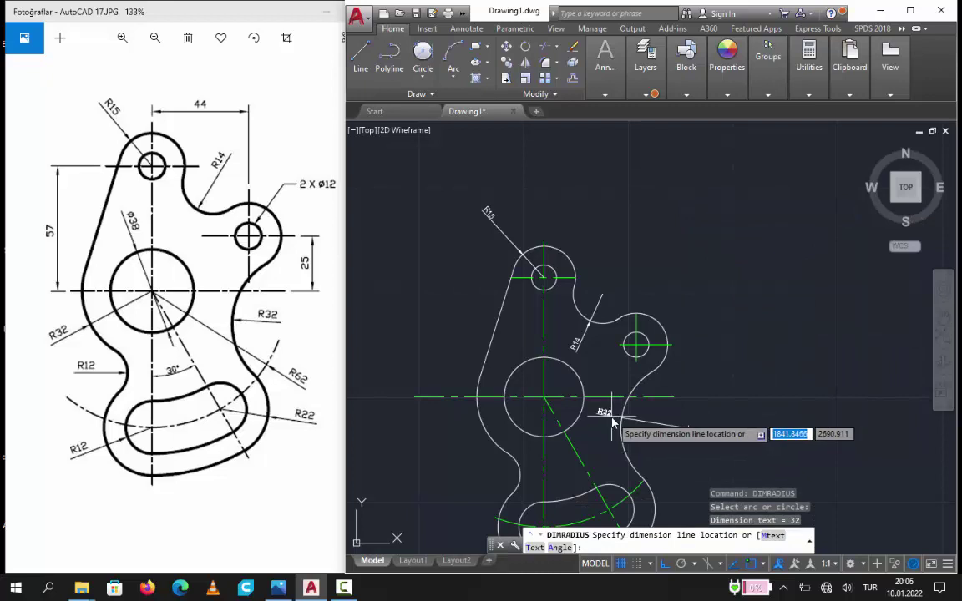
# Place the R32 radius on the right and add an R62 radius to the lower arc
pyautogui.moveTo(731, 385); pyautogui.dragTo(737, 333, button='middle')
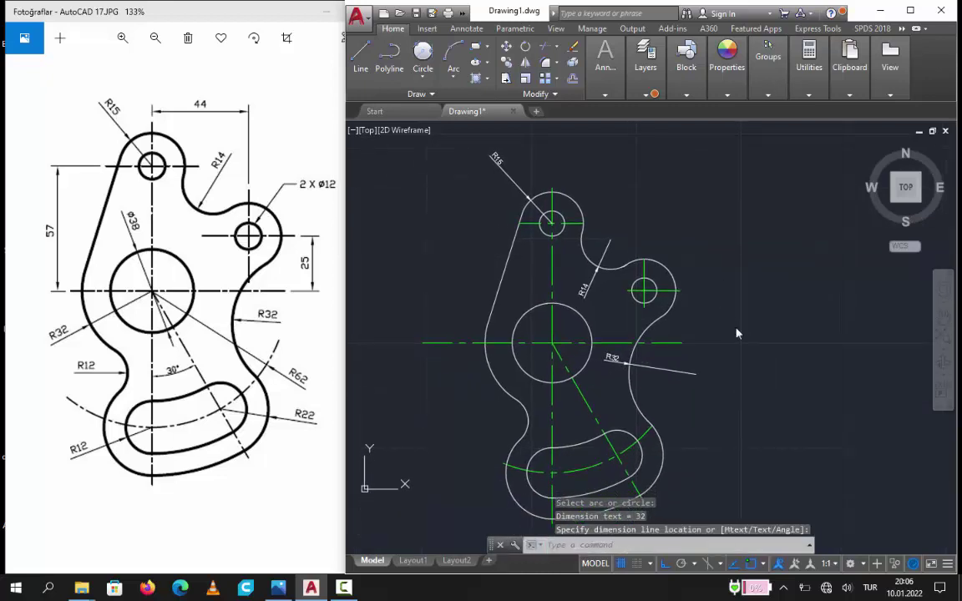
pyautogui.rightClick(750, 311)
pyautogui.click(808, 318)
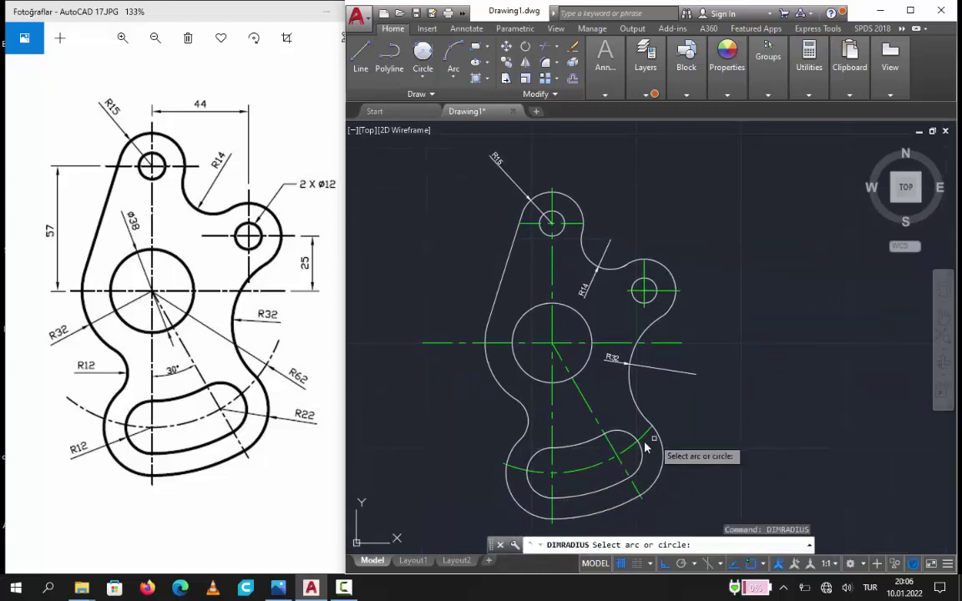
pyautogui.click(647, 442)
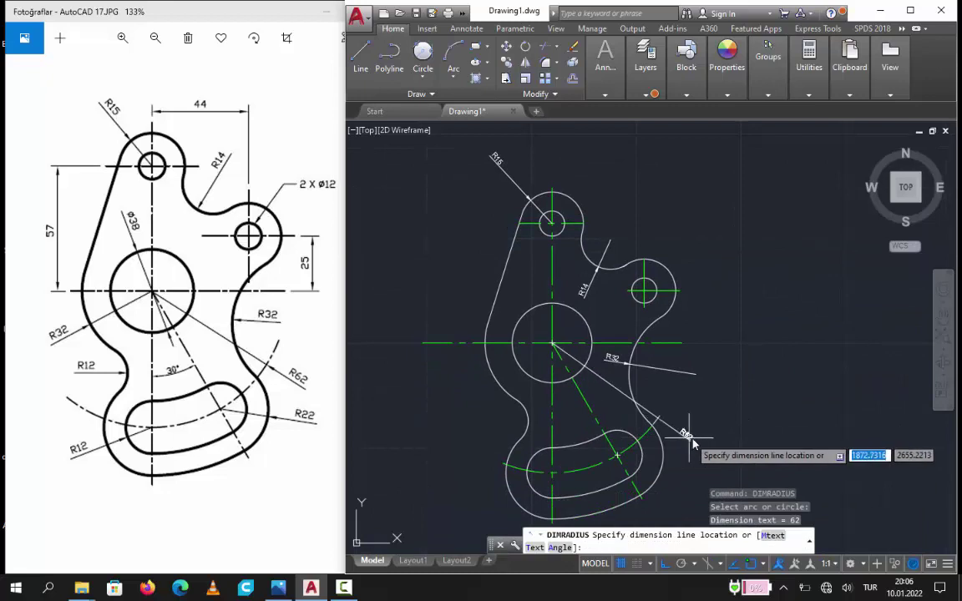
pyautogui.click(685, 484)
# Add radius dimensions R22 and R12 to the slot's outer and inner arcs
pyautogui.moveTo(684, 484); pyautogui.dragTo(693, 377, button='middle')
pyautogui.scroll(1, 693, 378)
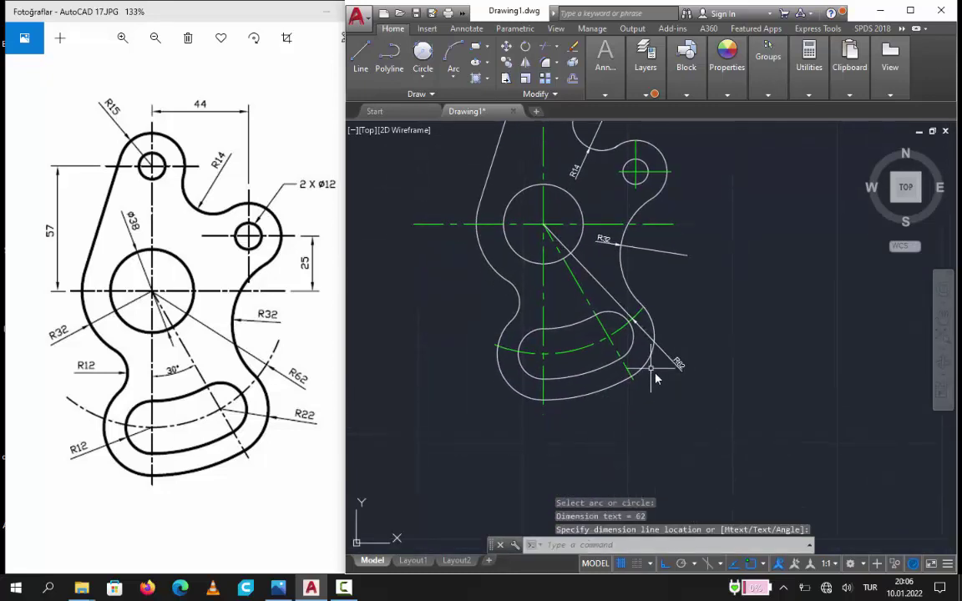
pyautogui.scroll(1, 680, 371)
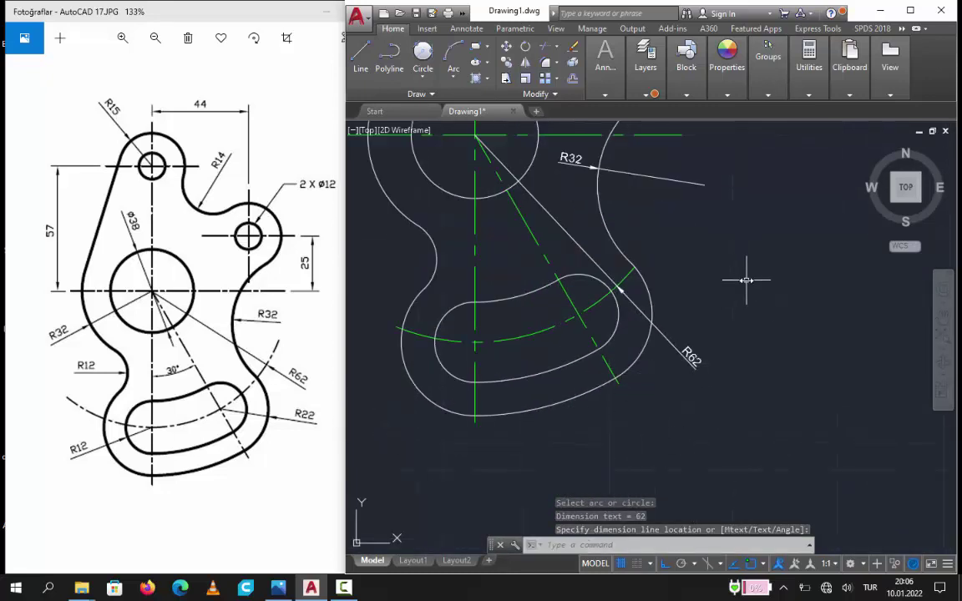
pyautogui.rightClick(748, 275)
pyautogui.click(797, 289)
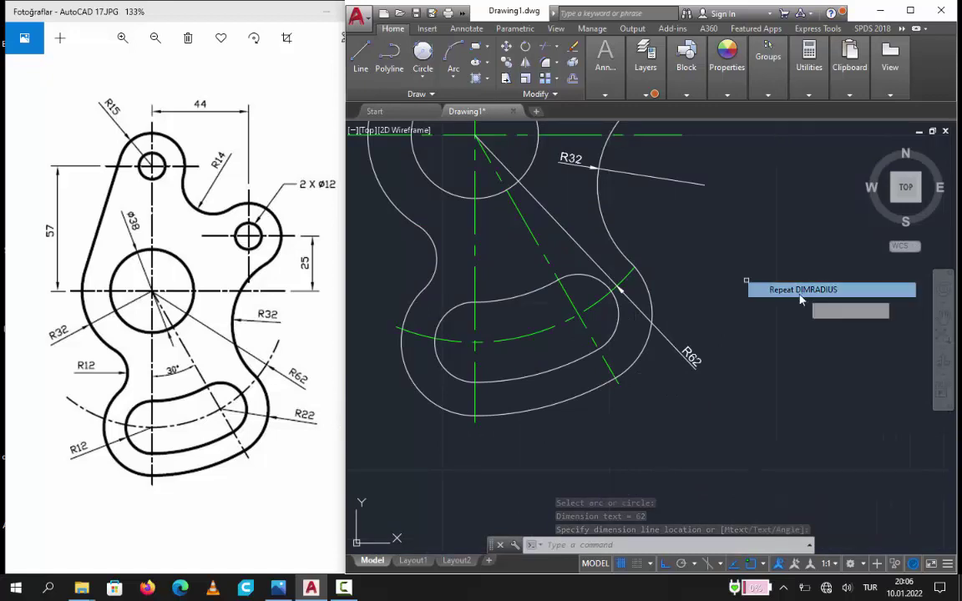
pyautogui.click(642, 358)
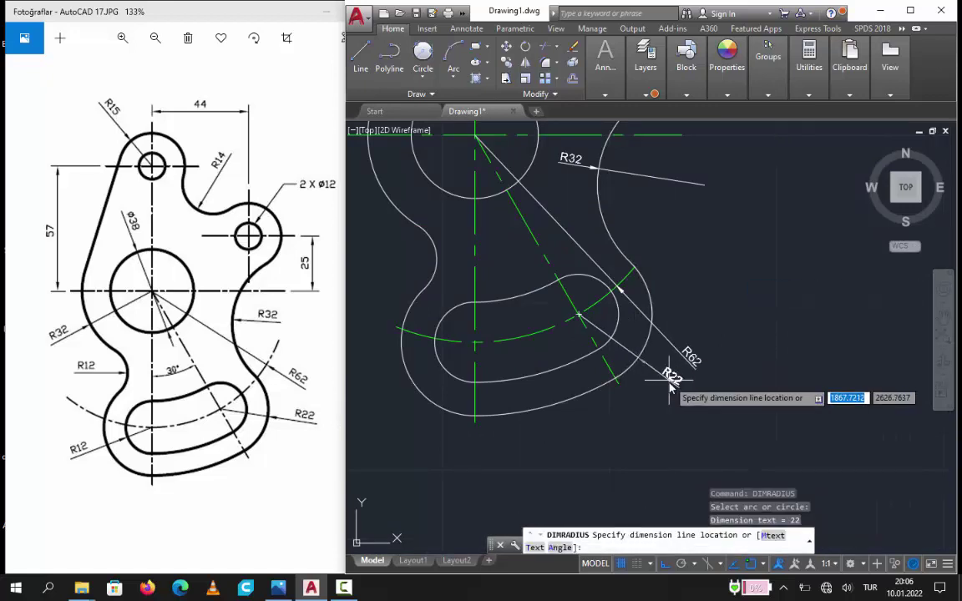
pyautogui.click(672, 384)
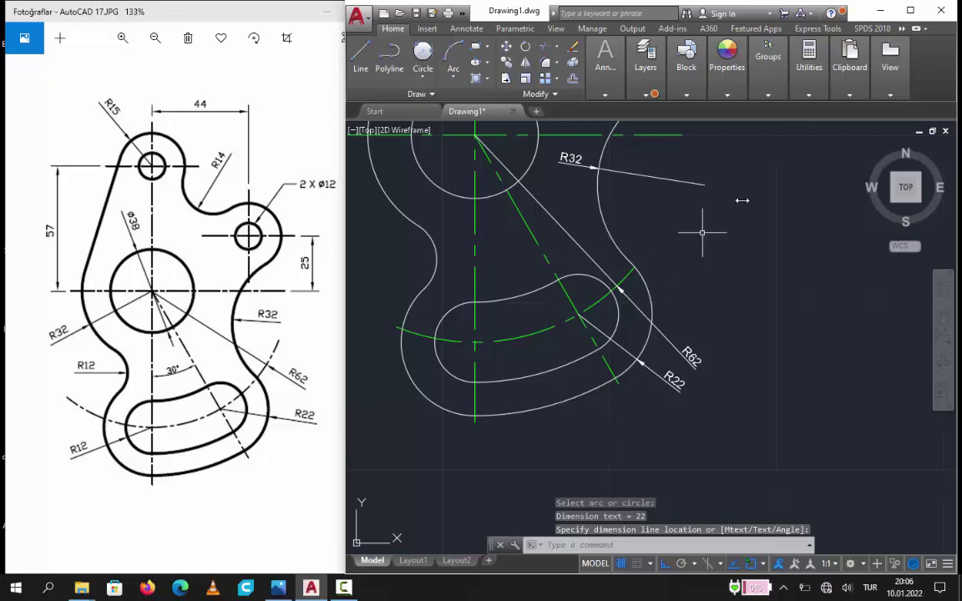
pyautogui.rightClick(668, 180)
pyautogui.click(717, 201)
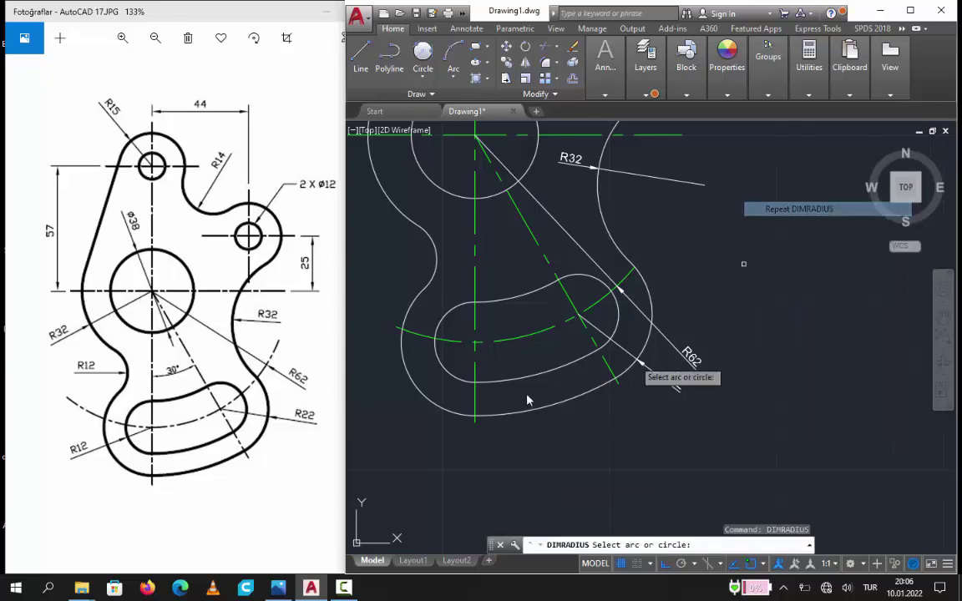
pyautogui.click(449, 382)
pyautogui.click(405, 440)
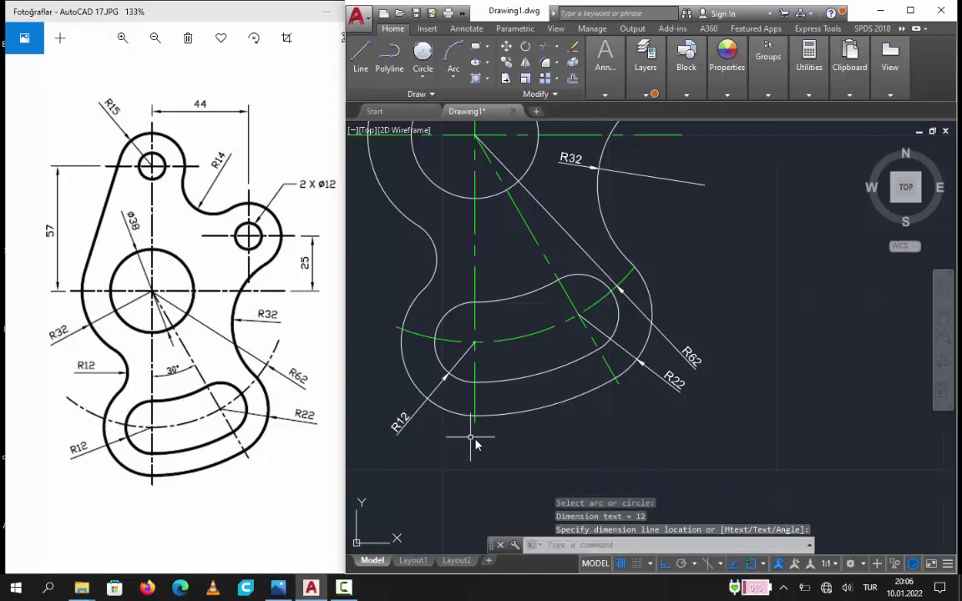
# Add an R12 radius to the left concave arc and R32 to the left outer arc
pyautogui.moveTo(473, 445); pyautogui.dragTo(516, 477, button='middle')
pyautogui.rightClick(711, 272)
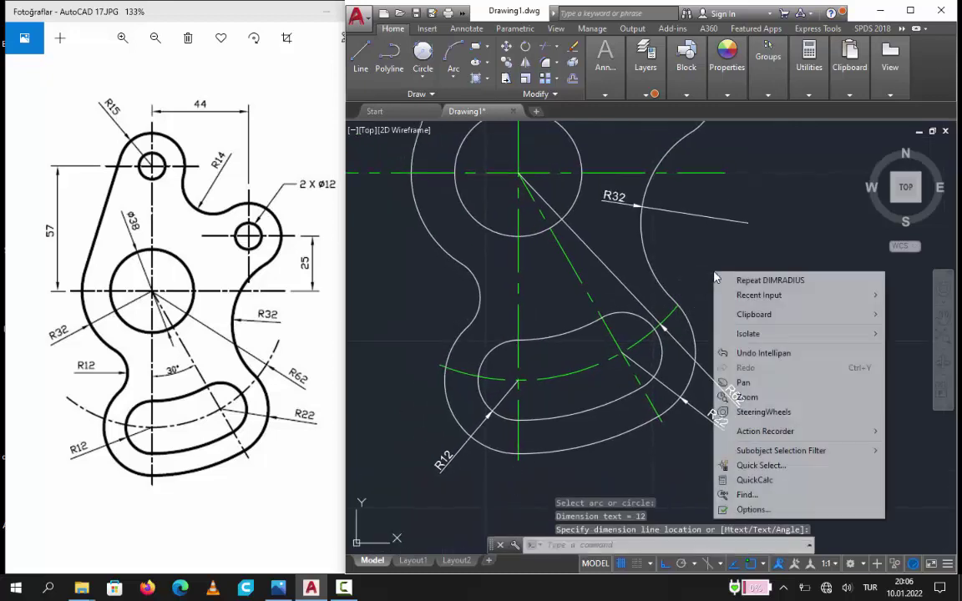
pyautogui.click(735, 278)
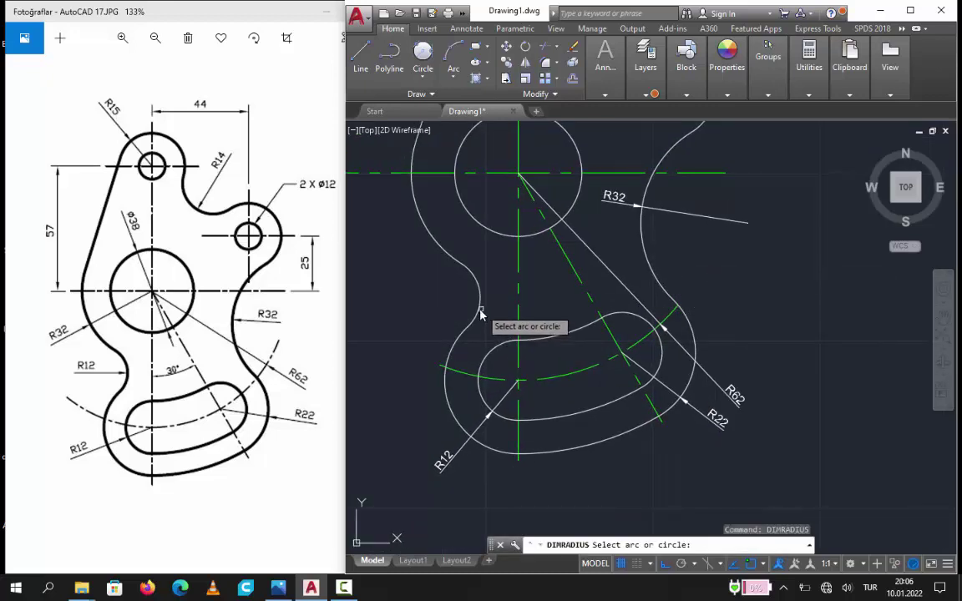
pyautogui.click(484, 312)
pyautogui.click(490, 311)
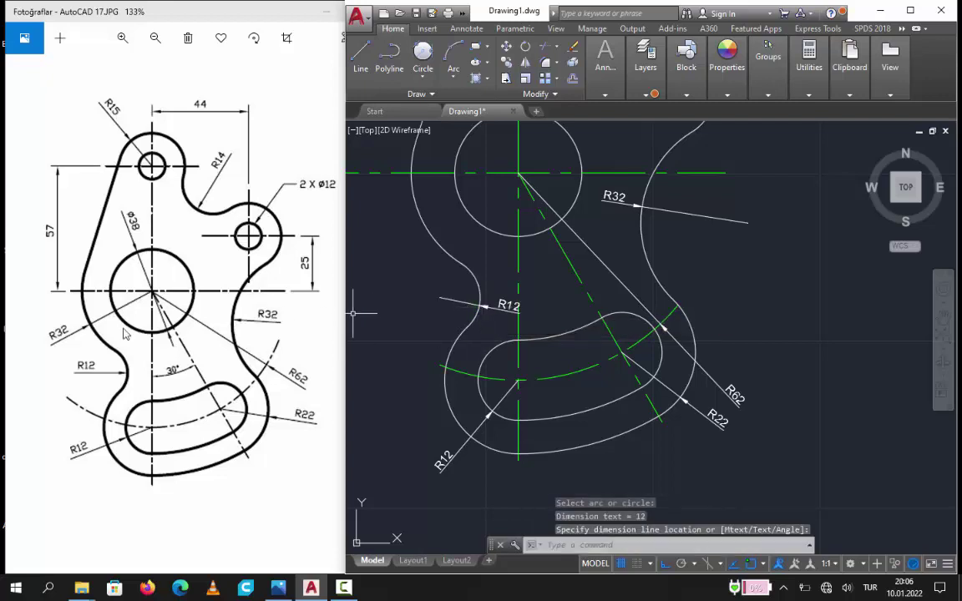
pyautogui.rightClick(664, 243)
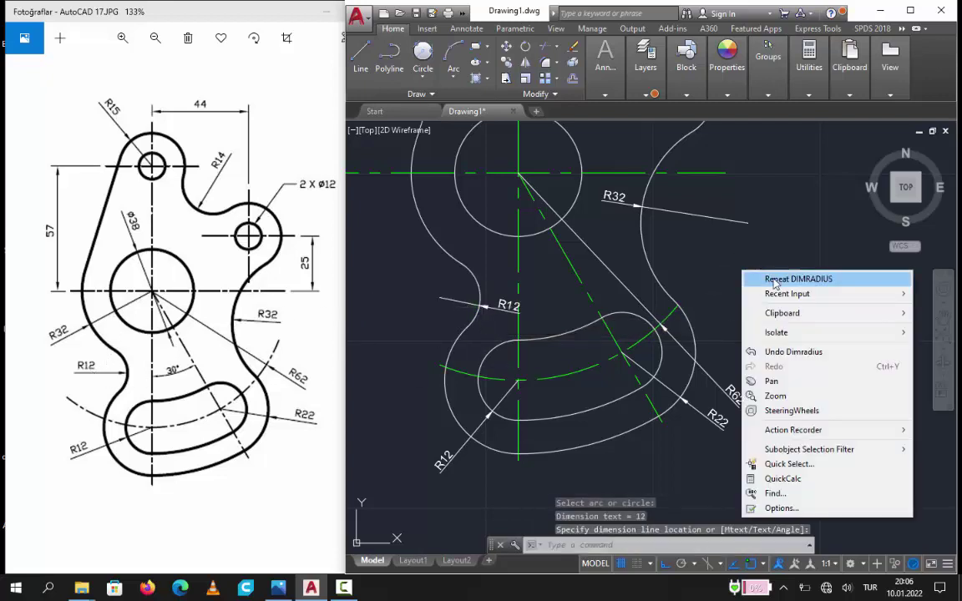
pyautogui.click(701, 253)
pyautogui.click(439, 250)
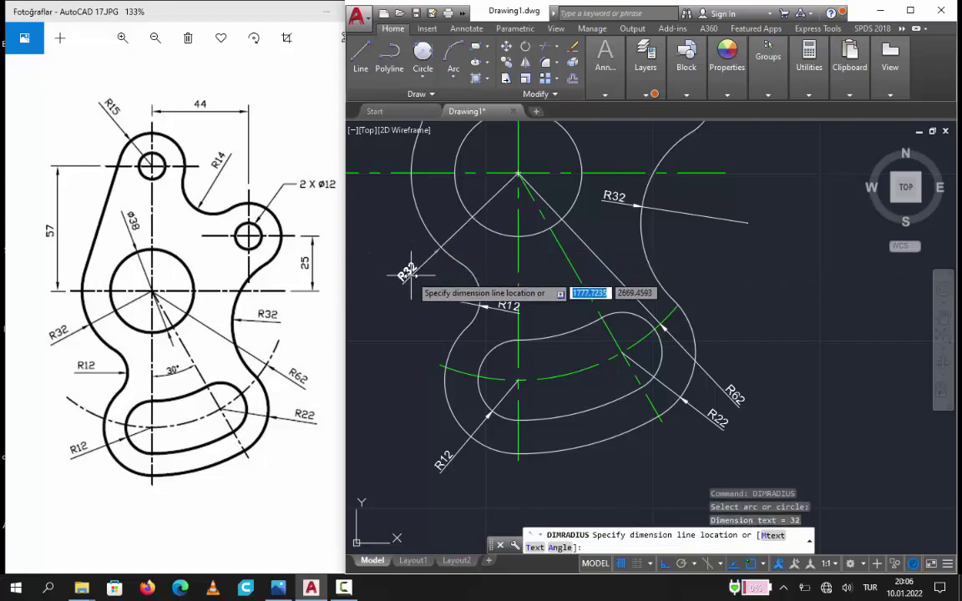
pyautogui.click(401, 273)
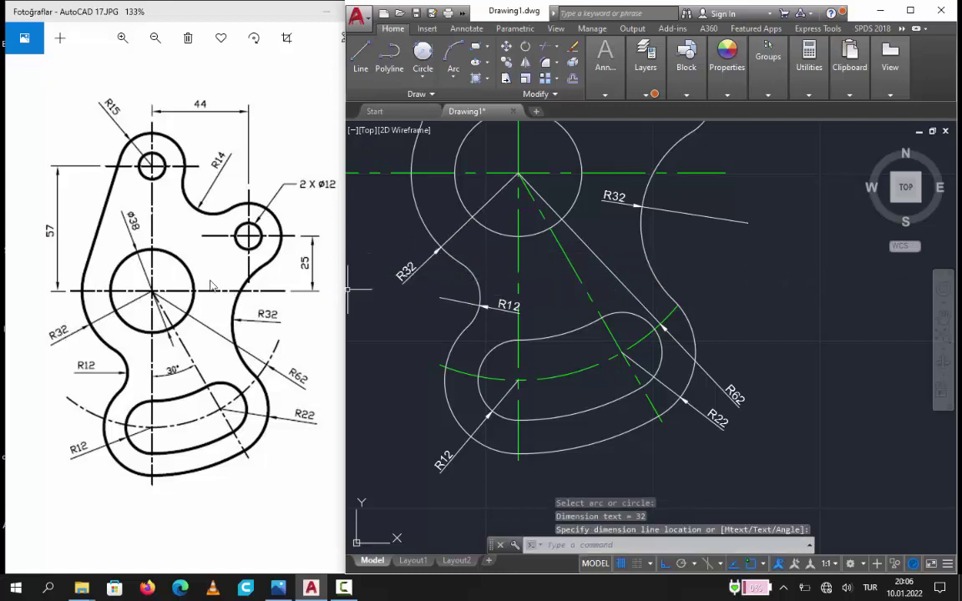
pyautogui.rightClick(790, 291)
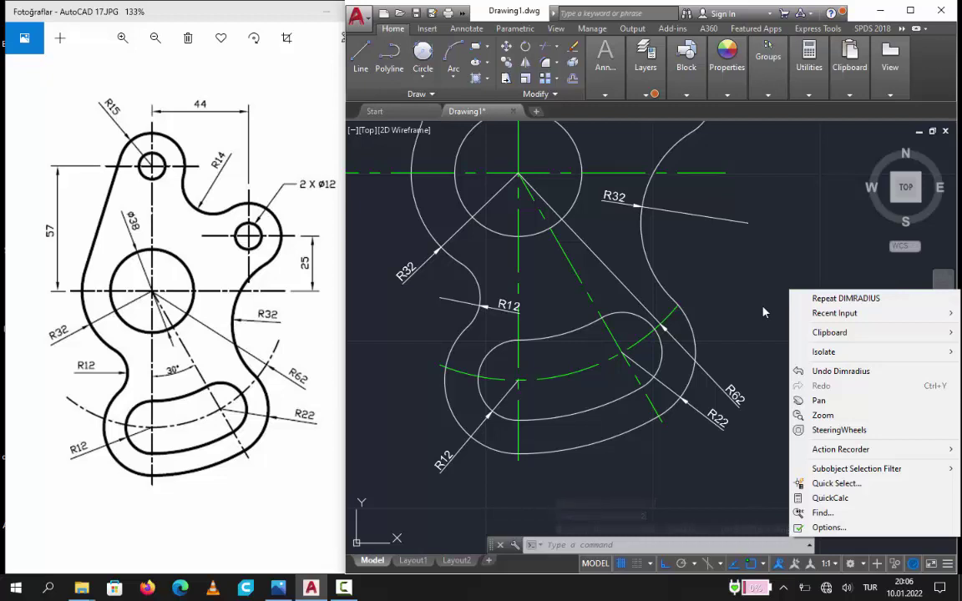
pyautogui.click(728, 321)
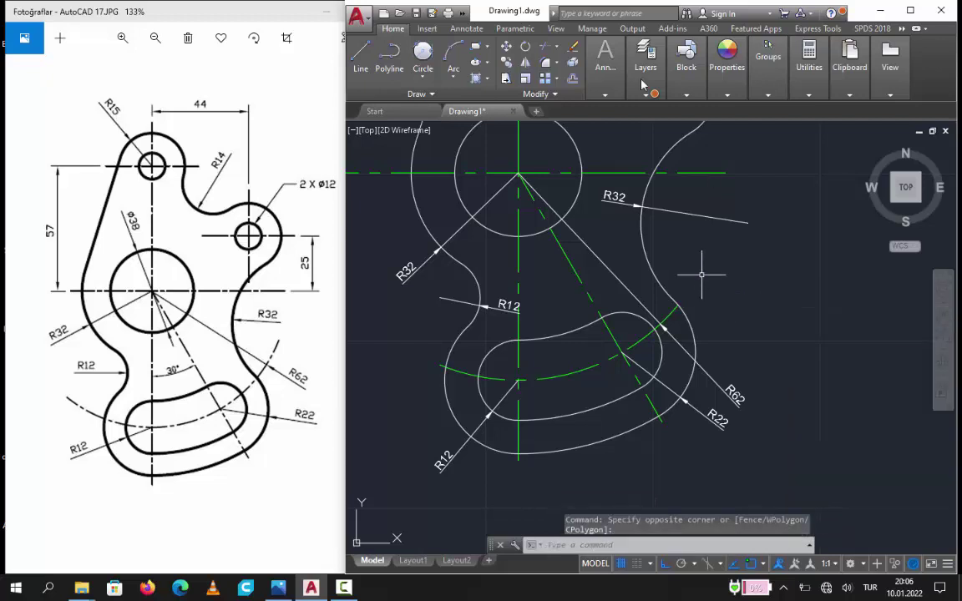
# Dimension the large central circle as Ø38 with the label placed upper left
pyautogui.click(607, 96)
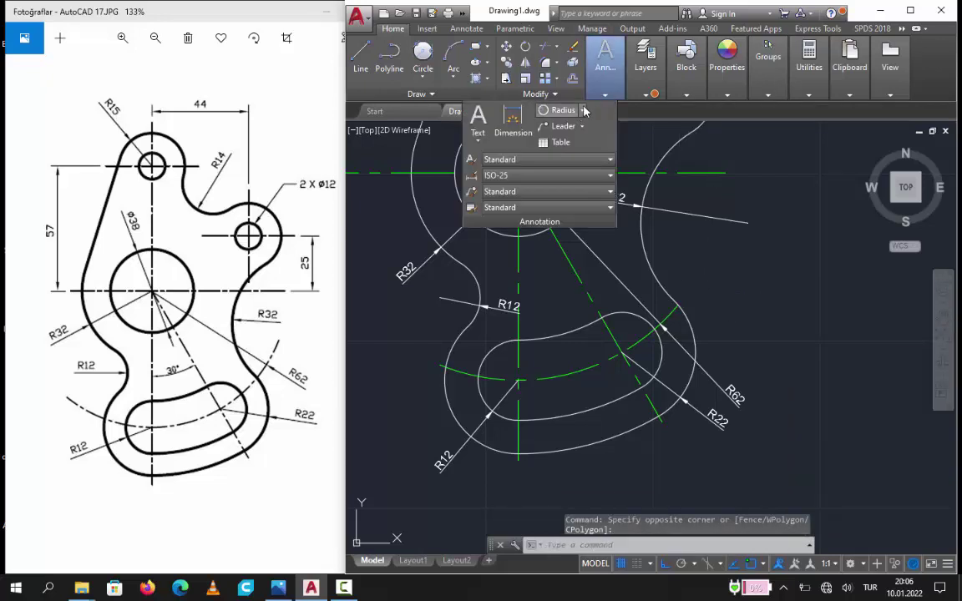
pyautogui.click(583, 110)
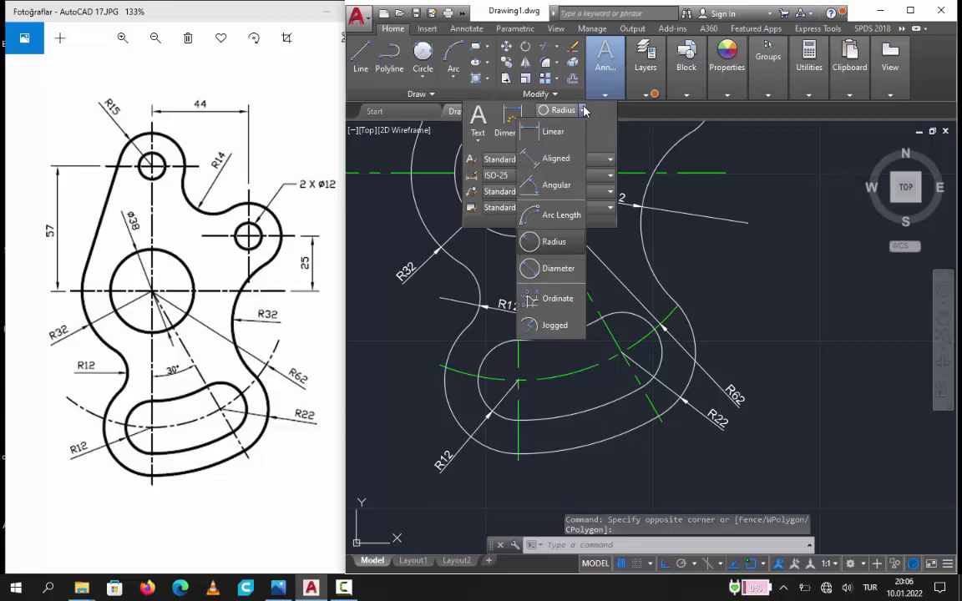
pyautogui.click(564, 268)
pyautogui.moveTo(640, 236); pyautogui.dragTo(661, 339, button='middle')
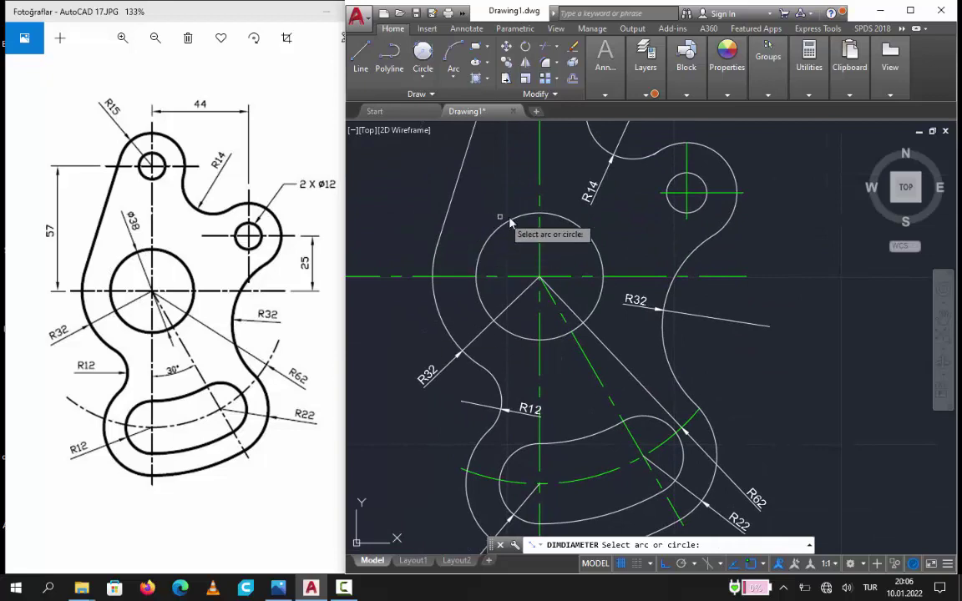
pyautogui.click(504, 218)
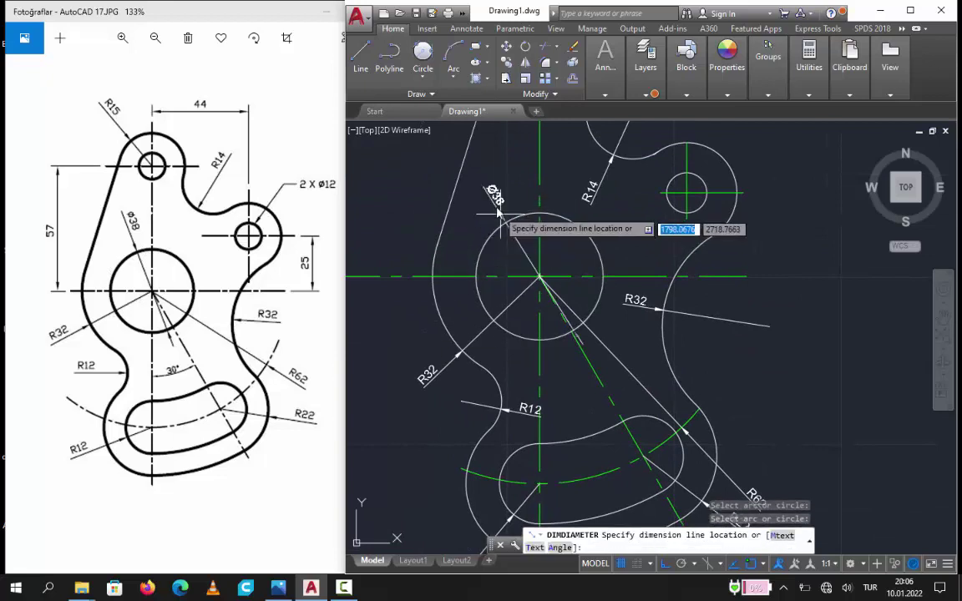
pyautogui.click(493, 190)
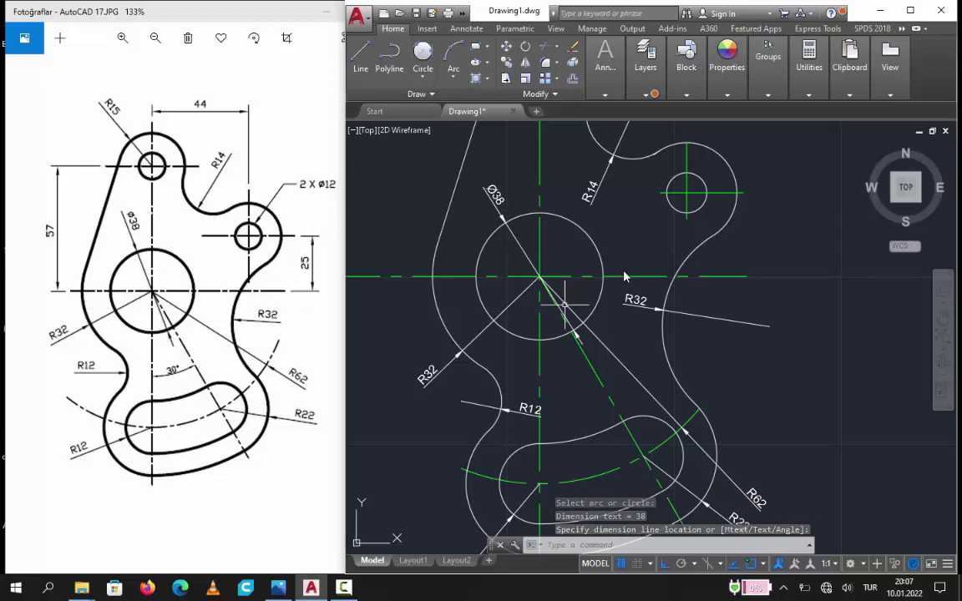
pyautogui.rightClick(780, 243)
pyautogui.click(815, 249)
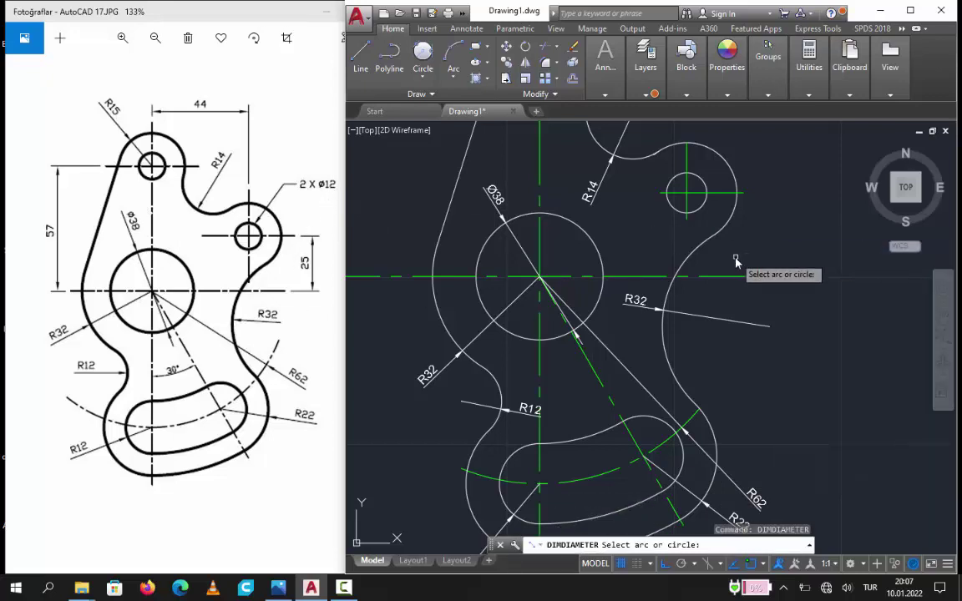
pyautogui.moveTo(723, 270); pyautogui.dragTo(683, 334, button='middle')
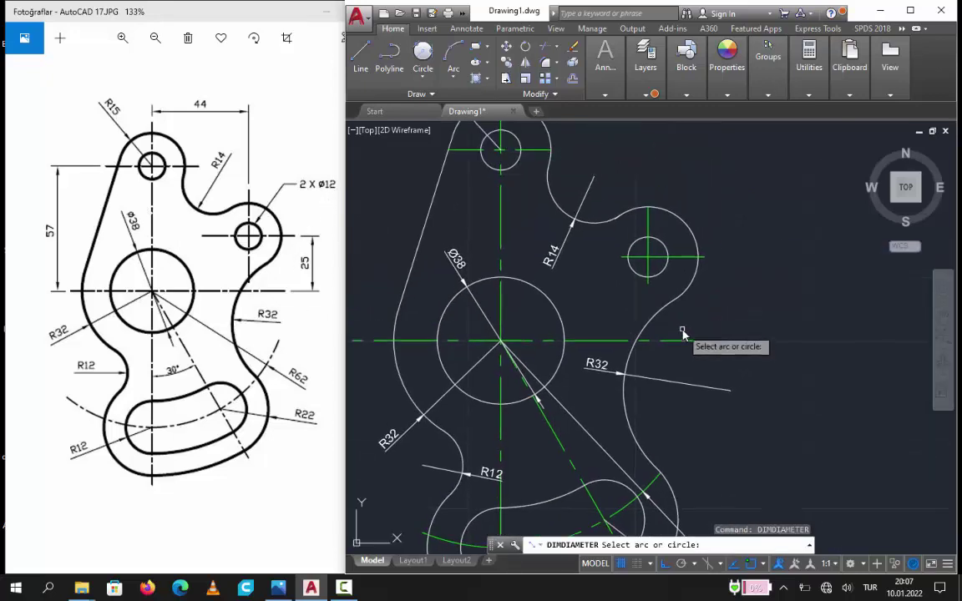
# Start a multileader with its arrow on the small right-hand hole and turn Ortho off
pyautogui.press('Escape')
pyautogui.press('Escape')
pyautogui.press('Escape')
pyautogui.click(605, 98)
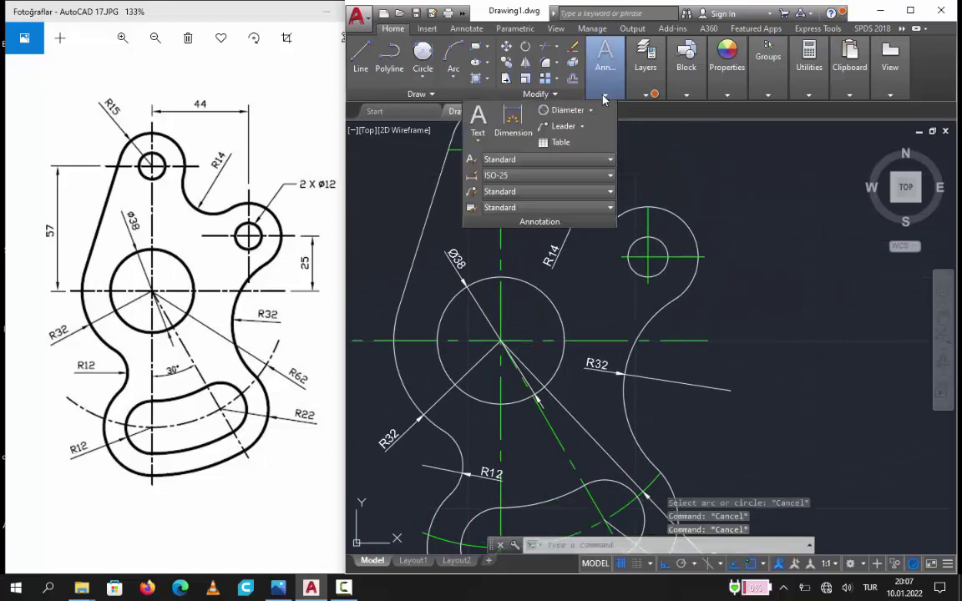
pyautogui.click(552, 127)
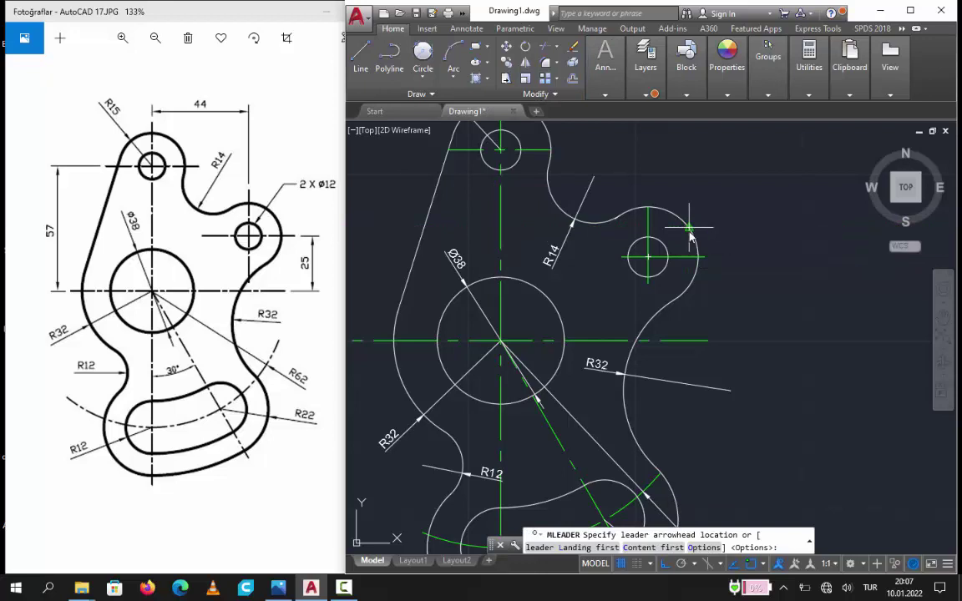
pyautogui.click(663, 247)
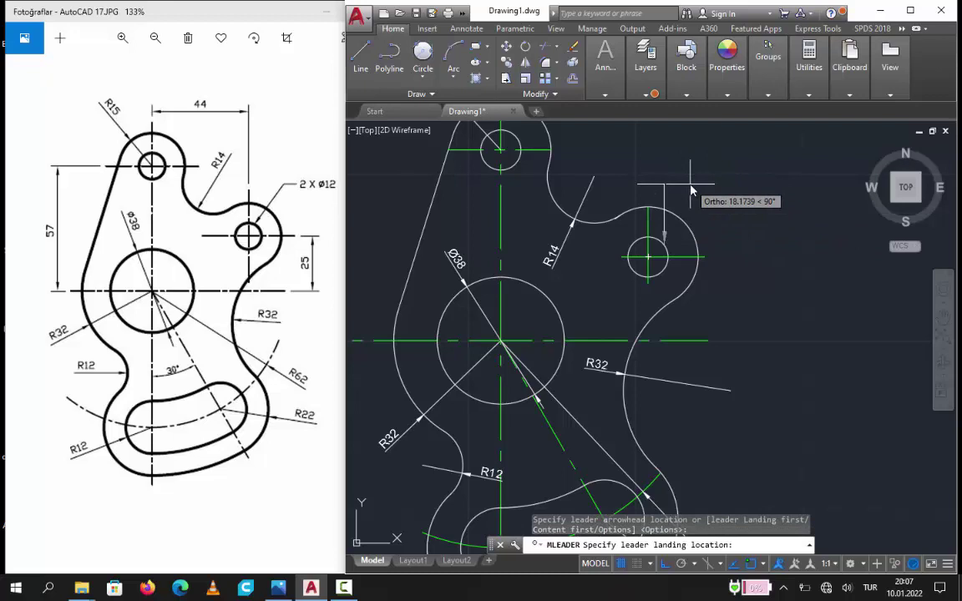
pyautogui.press('F8')
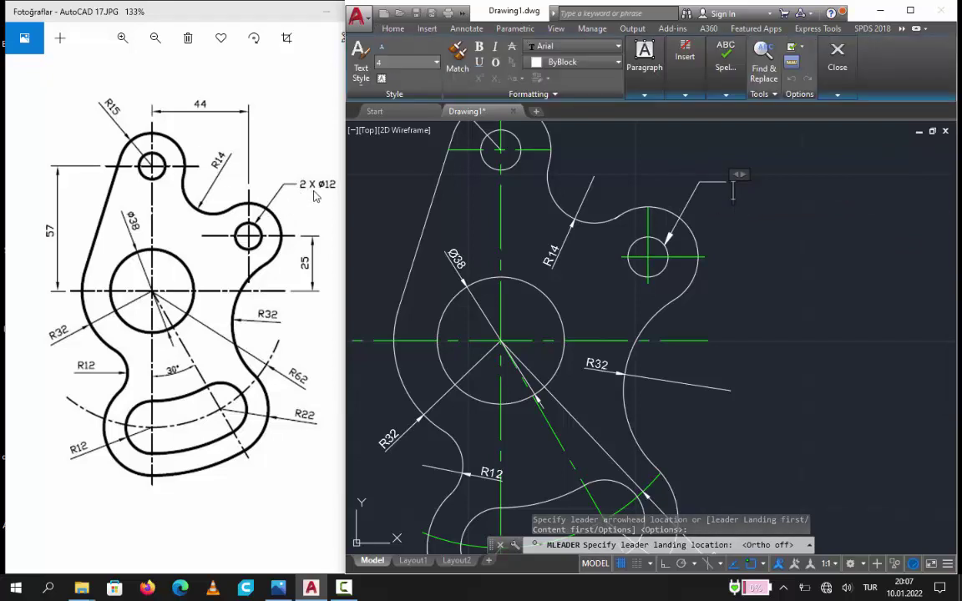
# Enter the leader text 2xØ12, using %%c12 for the diameter symbol, and close the editor
pyautogui.write('2x')
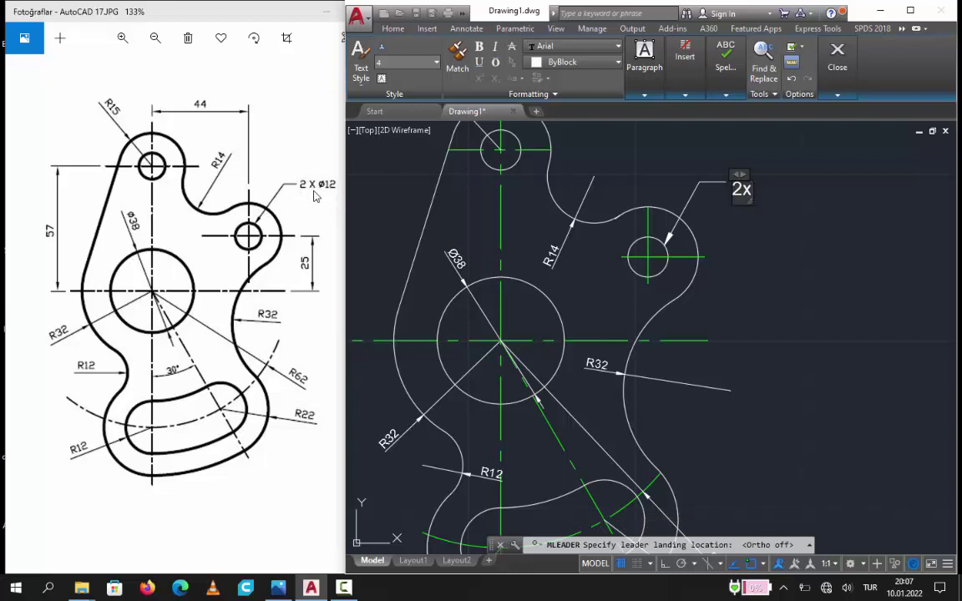
pyautogui.write('%%')
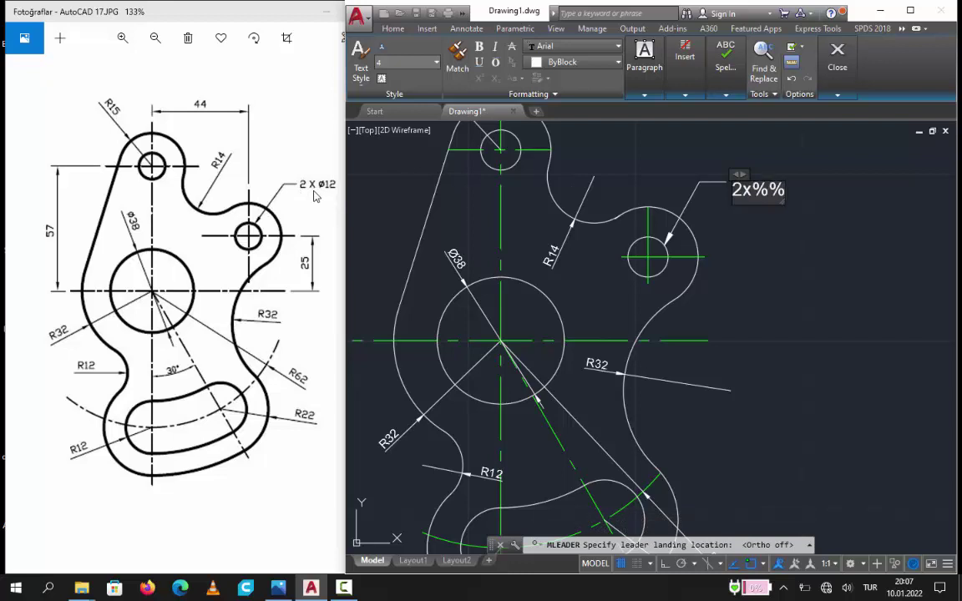
pyautogui.write('d')
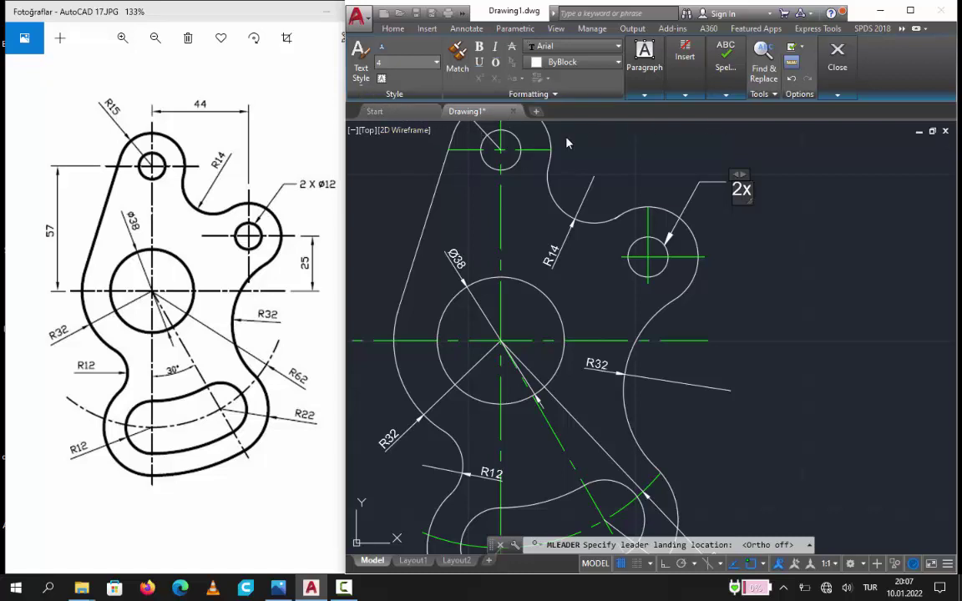
pyautogui.click(674, 93)
pyautogui.click(657, 96)
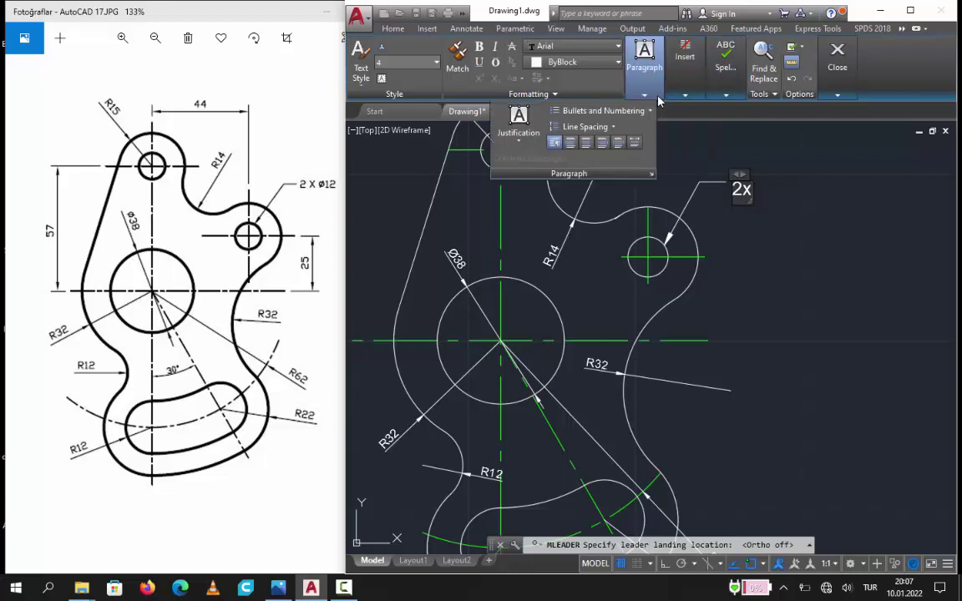
pyautogui.click(684, 95)
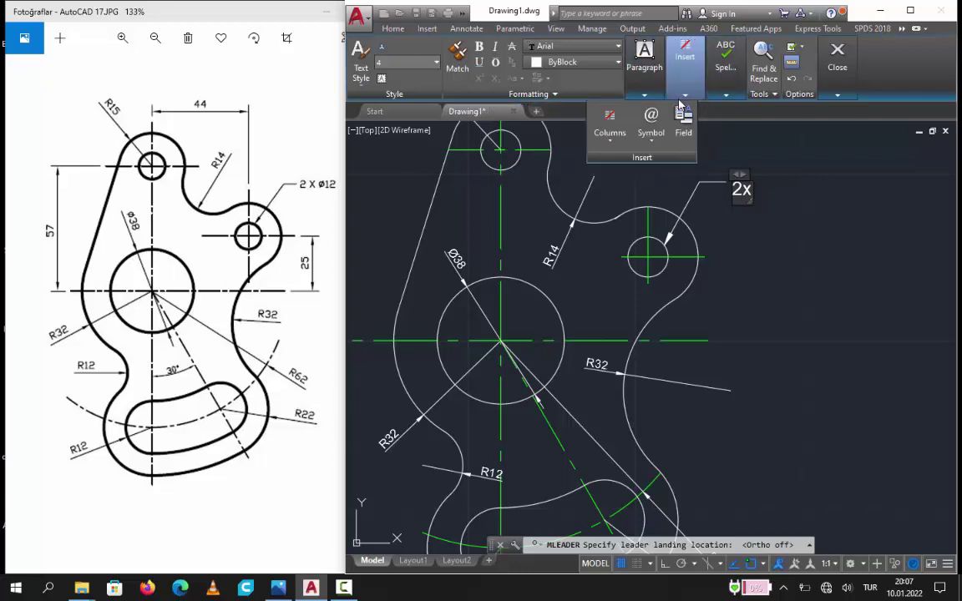
pyautogui.click(653, 144)
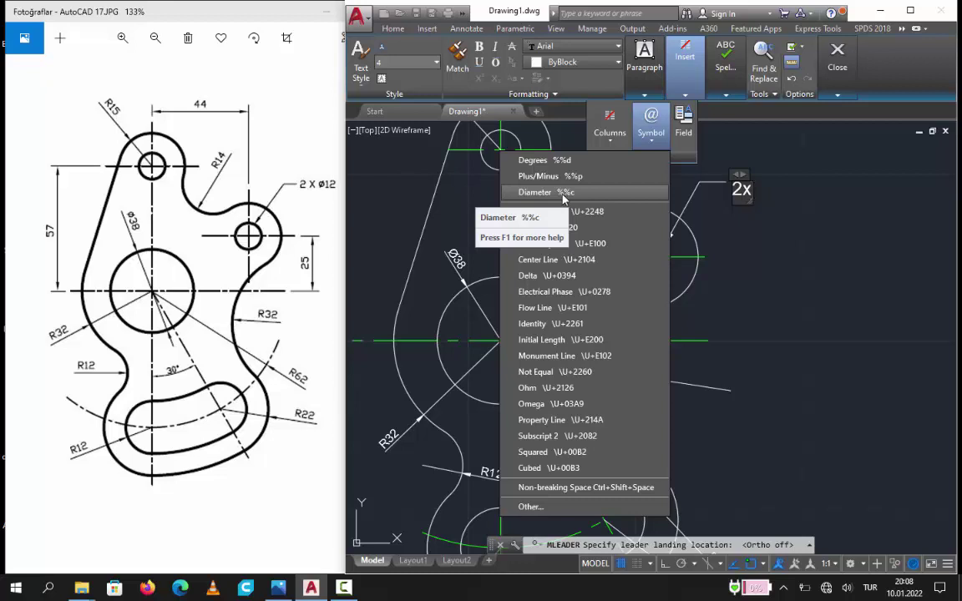
pyautogui.press('Escape')
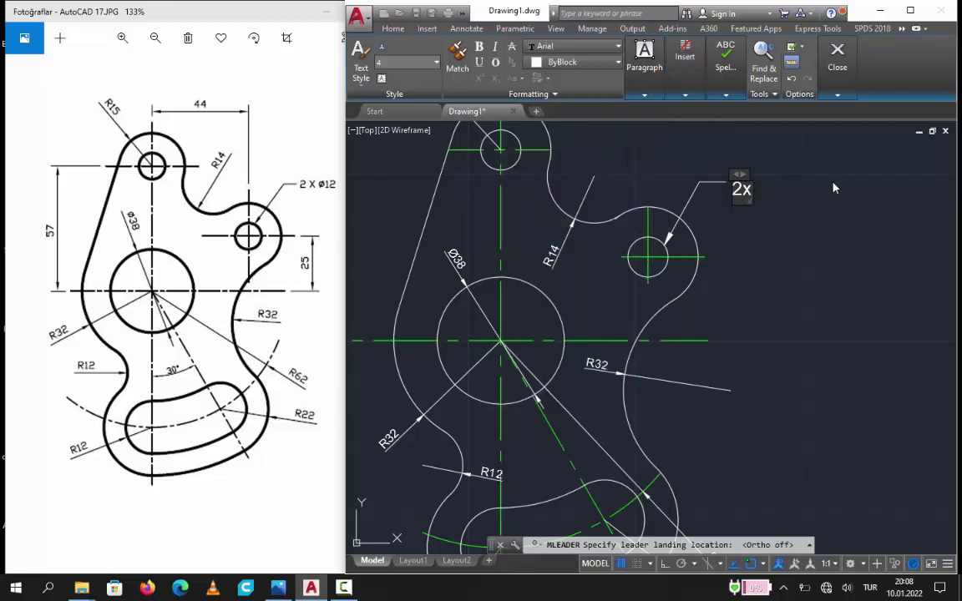
pyautogui.write('%%')
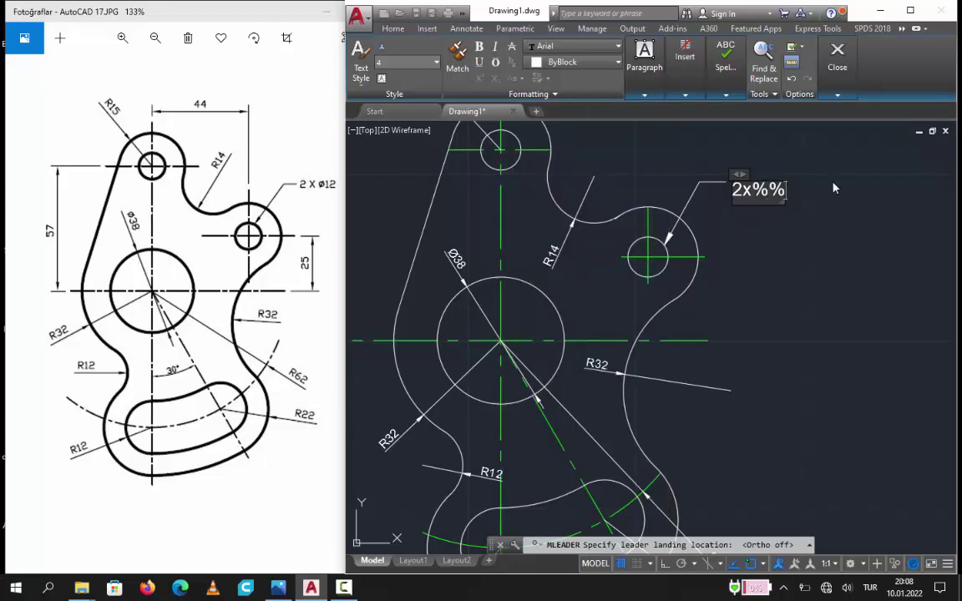
pyautogui.write('c')
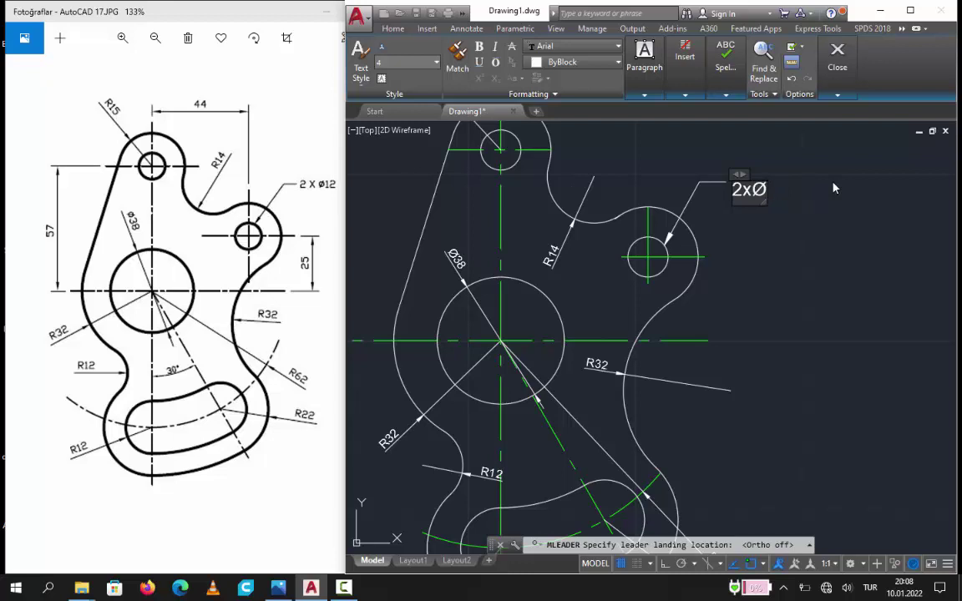
pyautogui.write('12')
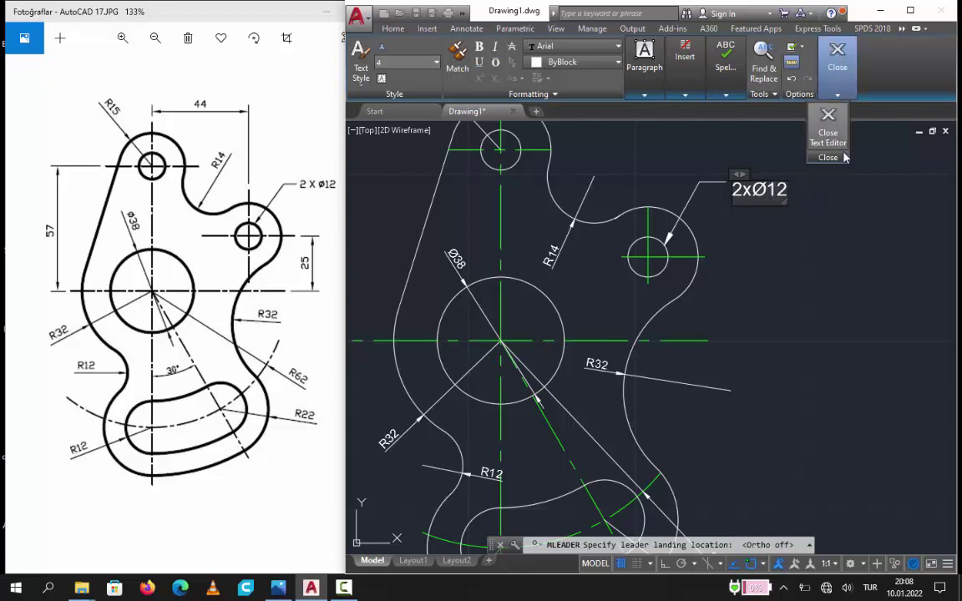
pyautogui.click(833, 130)
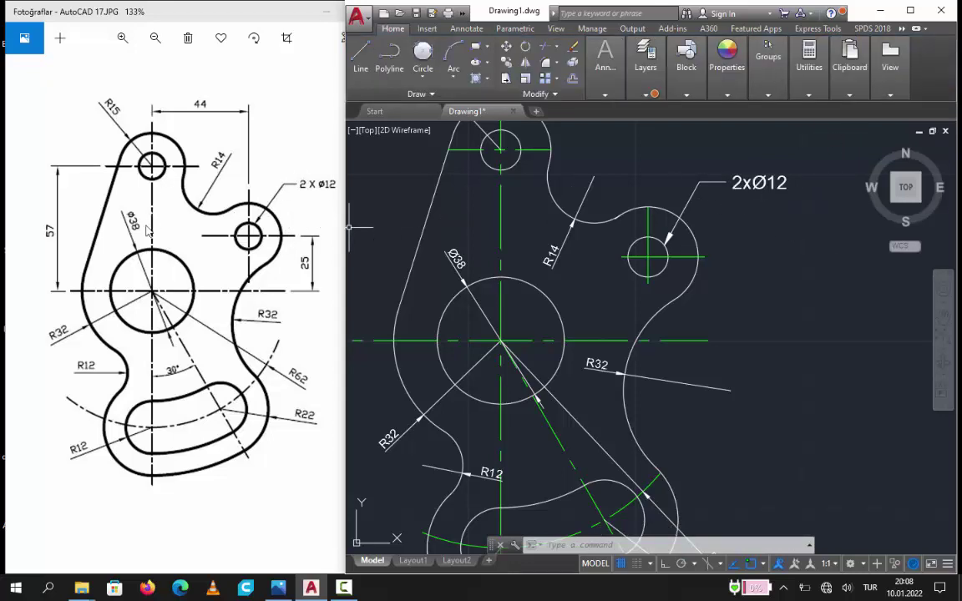
# Add a vertical linear dimension of 25 from the small hole's centre to the main centreline, placed right
pyautogui.click(606, 96)
pyautogui.click(590, 110)
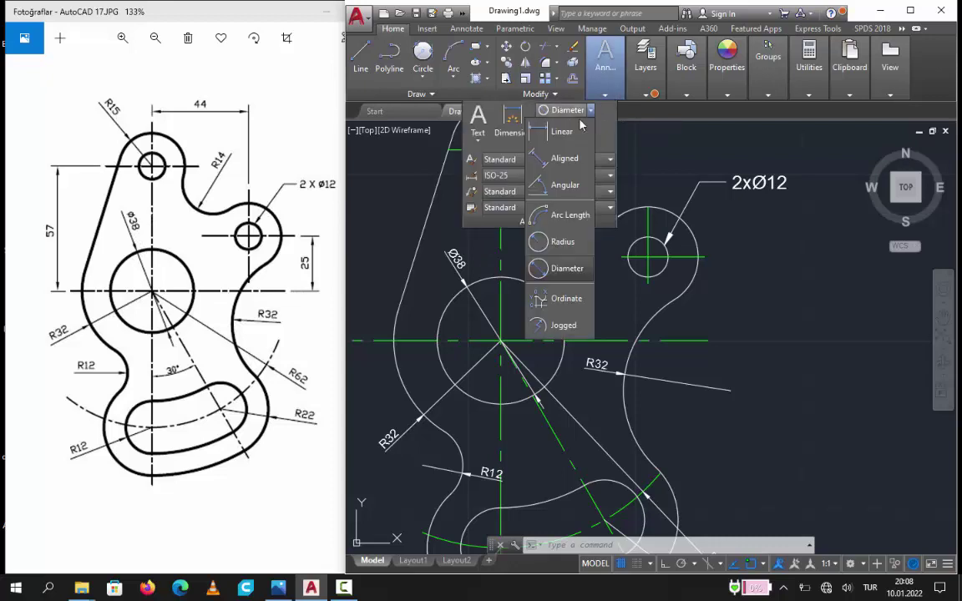
pyautogui.click(553, 128)
pyautogui.scroll(2, 708, 330)
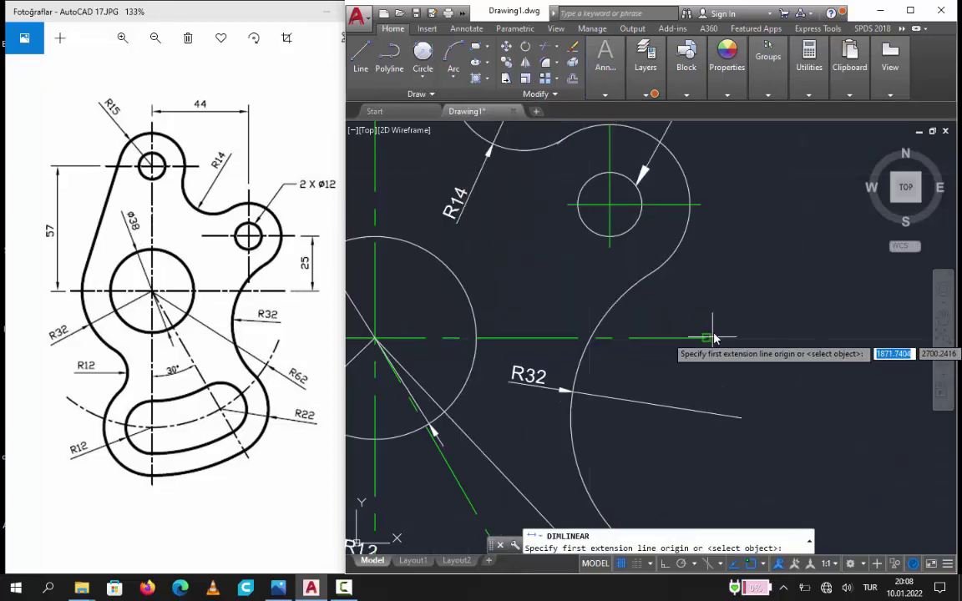
pyautogui.scroll(-3, 708, 332)
pyautogui.moveTo(722, 319); pyautogui.dragTo(702, 356, button='middle')
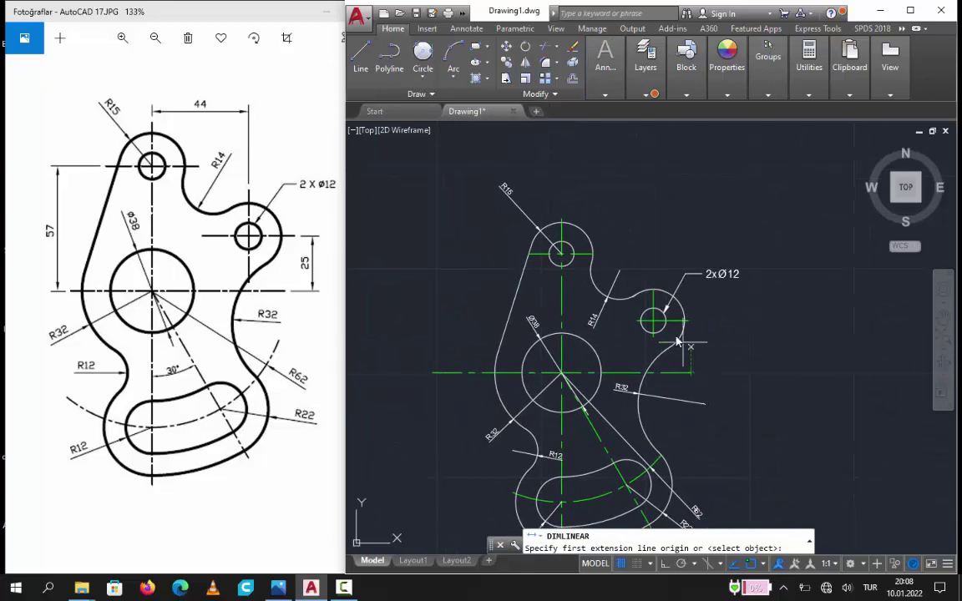
pyautogui.click(689, 325)
pyautogui.click(689, 373)
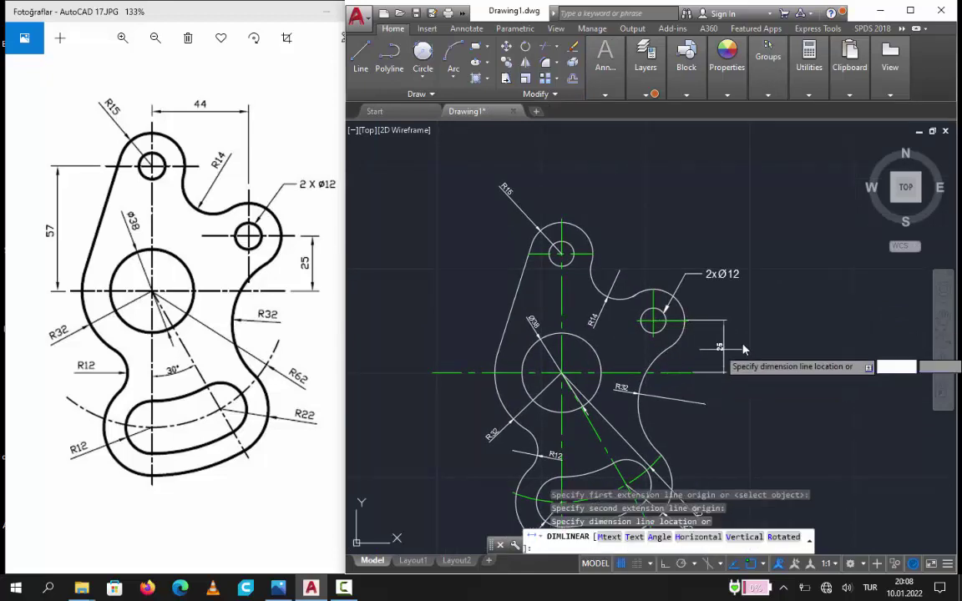
pyautogui.click(746, 343)
pyautogui.scroll(3, 747, 348)
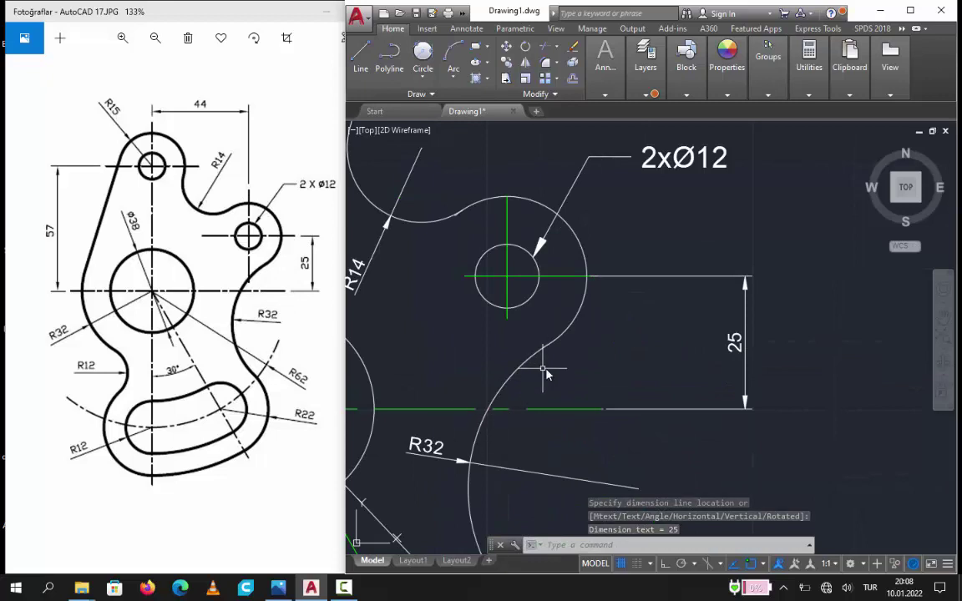
pyautogui.moveTo(558, 361); pyautogui.dragTo(706, 351, button='middle')
pyautogui.scroll(-4, 645, 305)
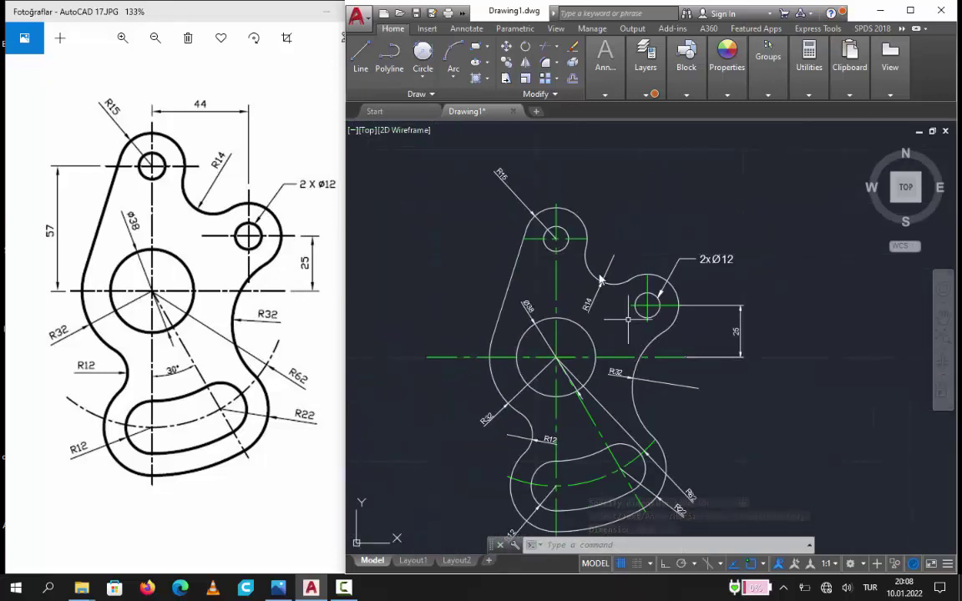
# Add a vertical 57 dimension from the top hole's centre to the large circle's centreline, on the left
pyautogui.rightClick(473, 199)
pyautogui.click(501, 208)
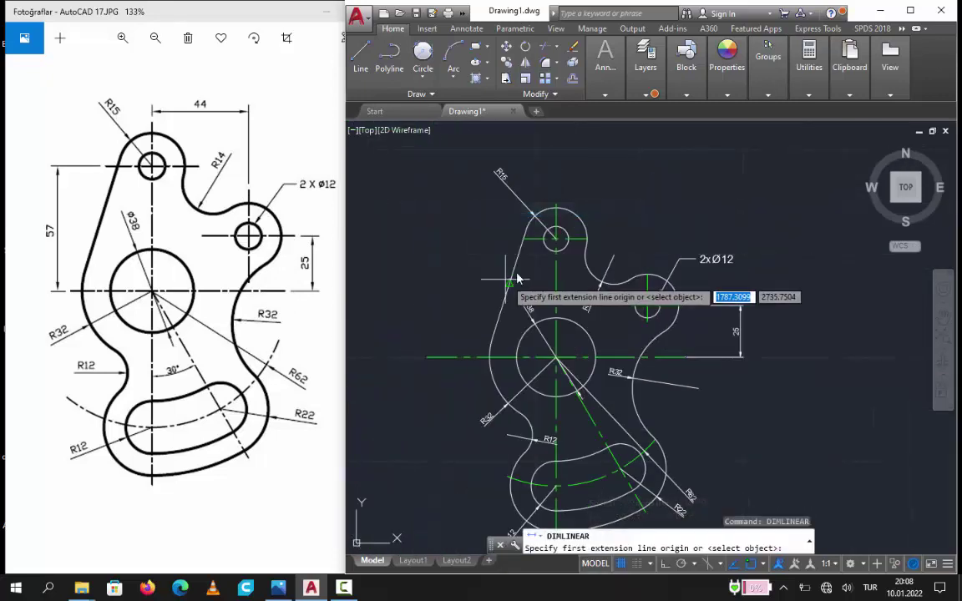
pyautogui.click(525, 240)
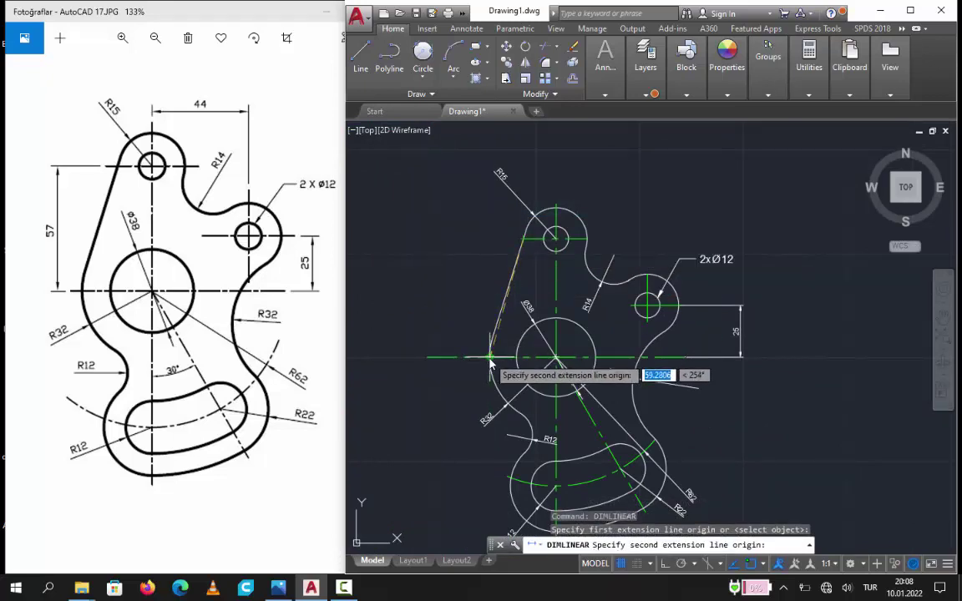
pyautogui.click(497, 358)
pyautogui.click(403, 299)
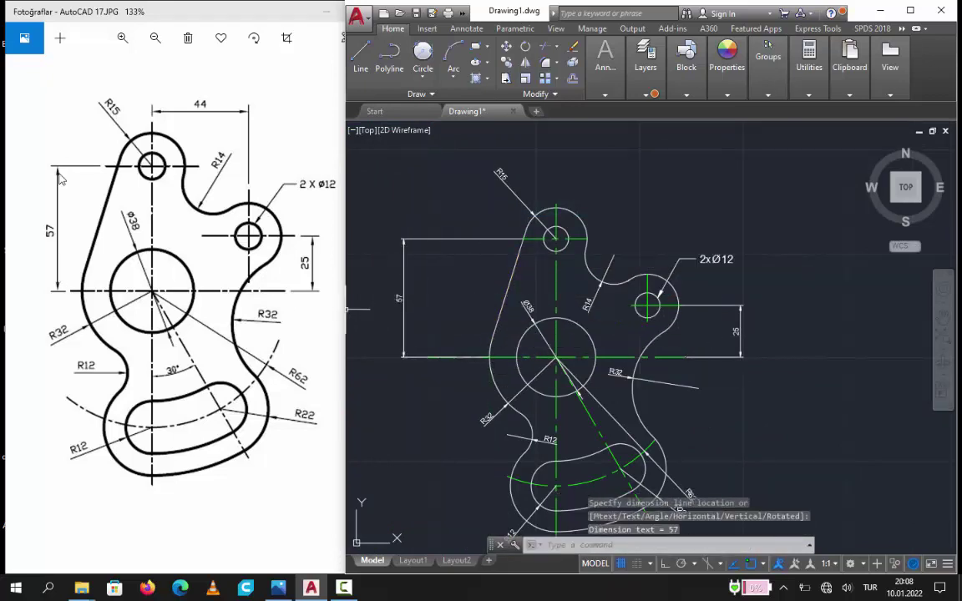
# Add a horizontal 44 dimension between the two hole centres, placed above the part
pyautogui.rightClick(614, 177)
pyautogui.click(659, 185)
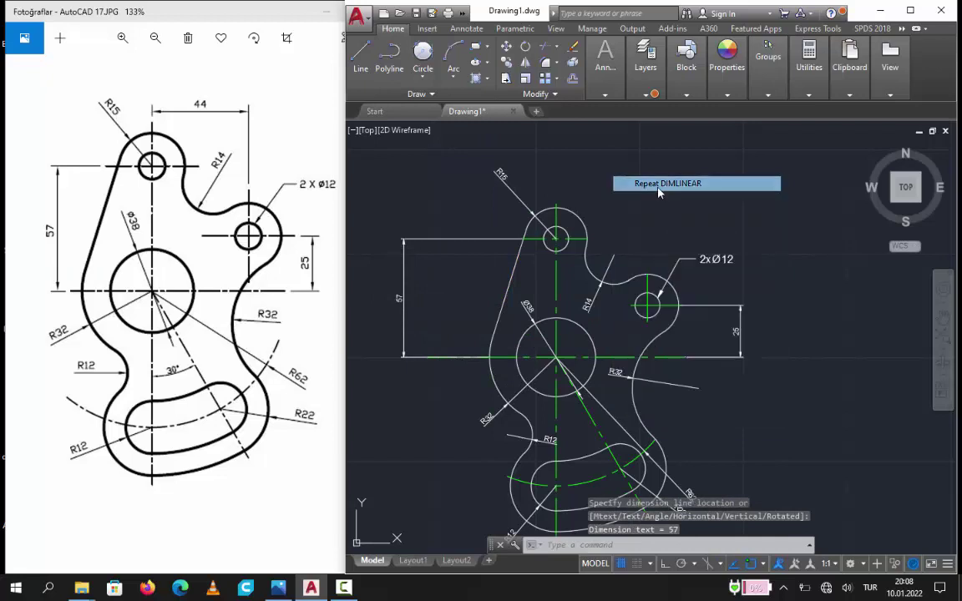
pyautogui.click(555, 238)
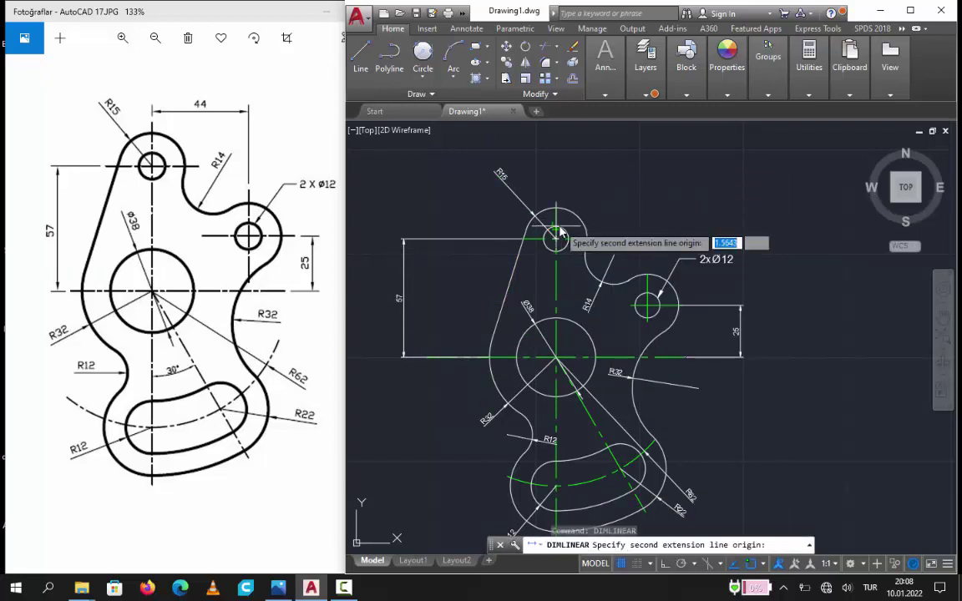
pyautogui.click(647, 306)
pyautogui.click(560, 159)
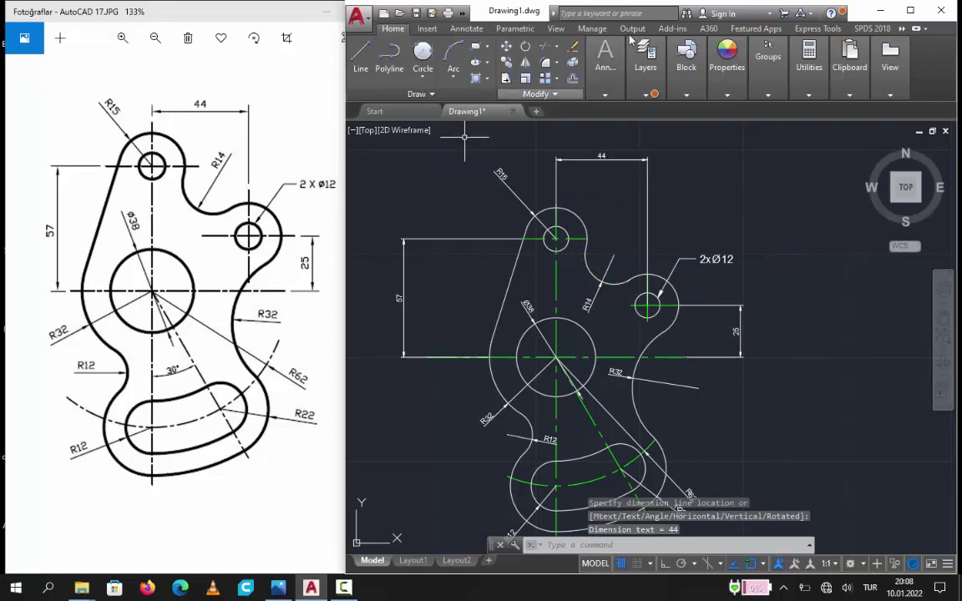
pyautogui.click(604, 59)
pyautogui.click(582, 117)
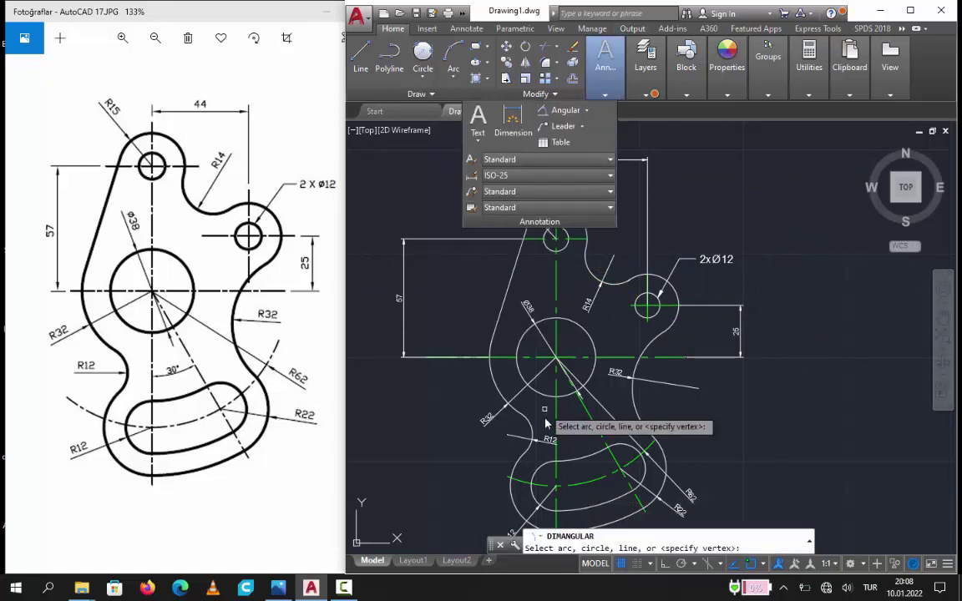
# Dimension the 30° angle between the slanted centreline and the vertical centreline below the large circle
pyautogui.click(587, 420)
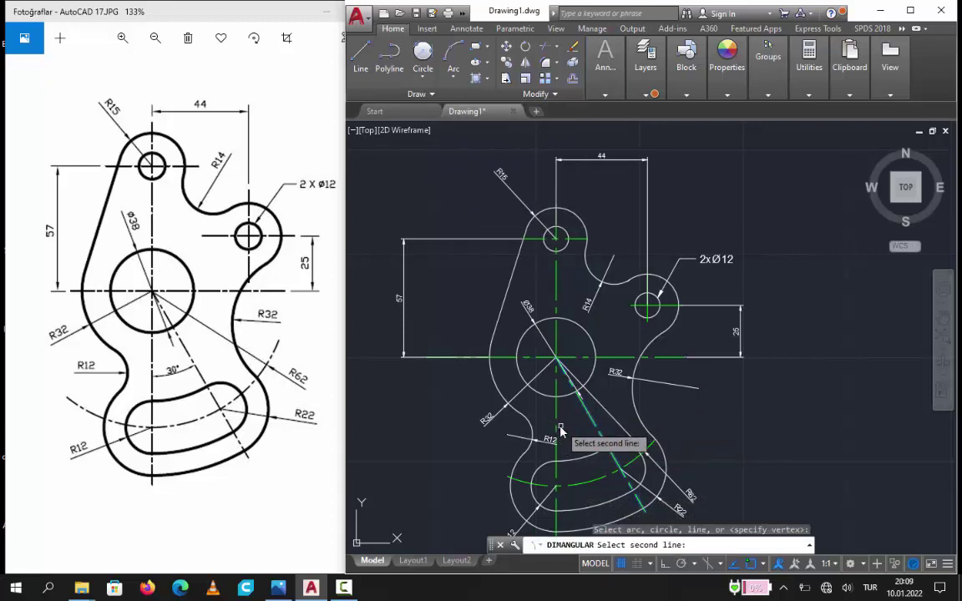
pyautogui.click(556, 426)
pyautogui.click(568, 432)
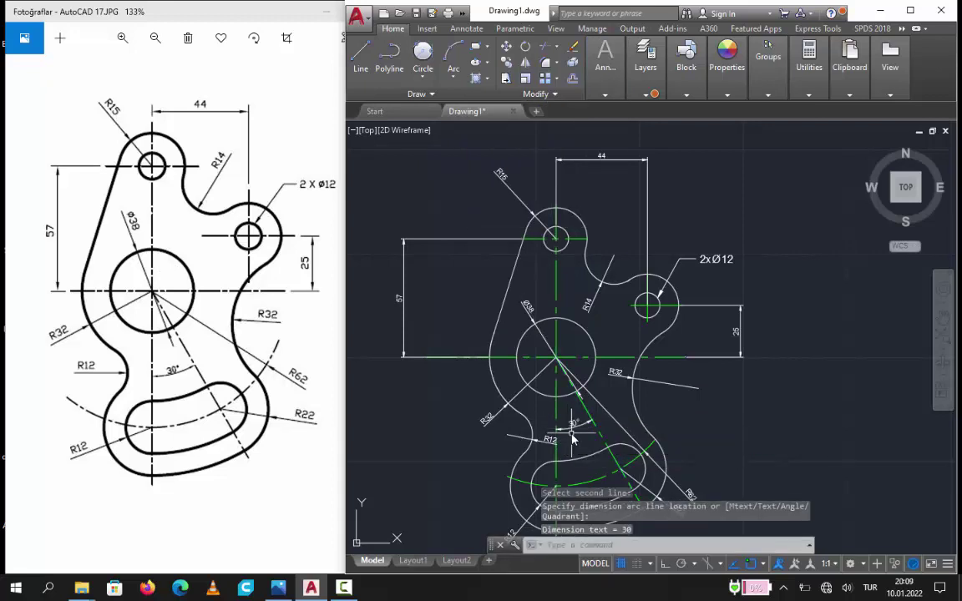
pyautogui.scroll(2, 571, 433)
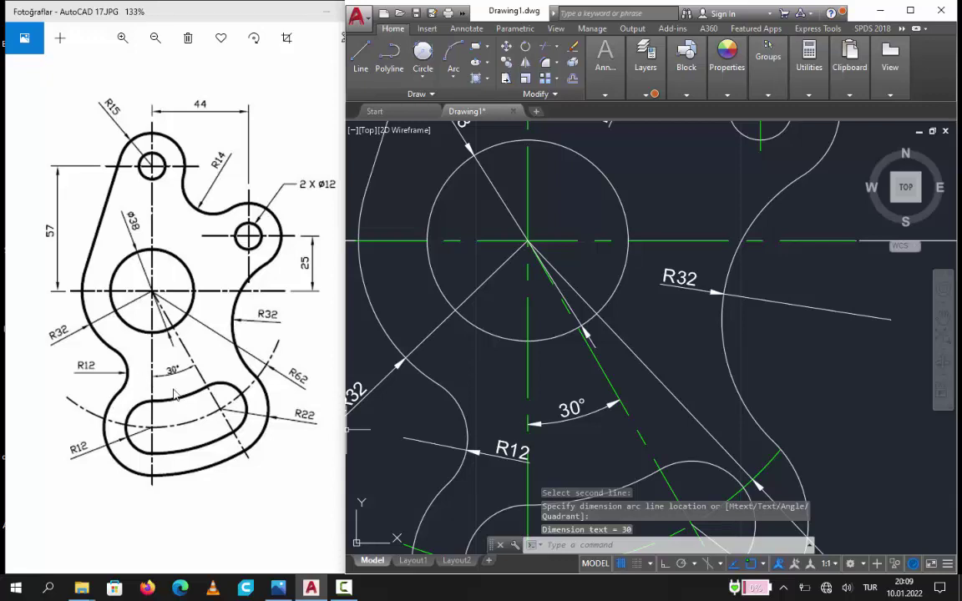
pyautogui.scroll(-3, 607, 399)
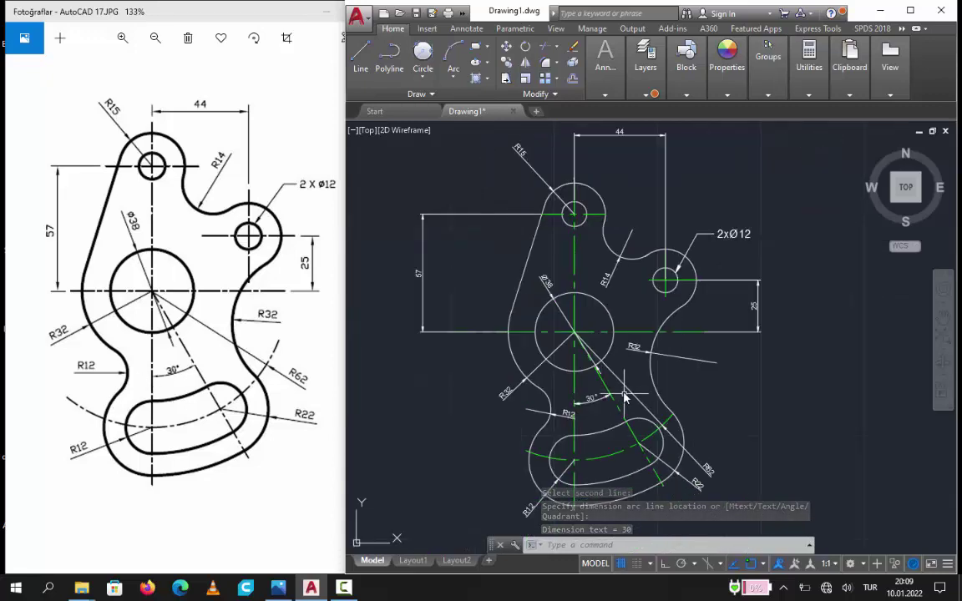
pyautogui.scroll(-1, 593, 367)
pyautogui.scroll(-1, 714, 329)
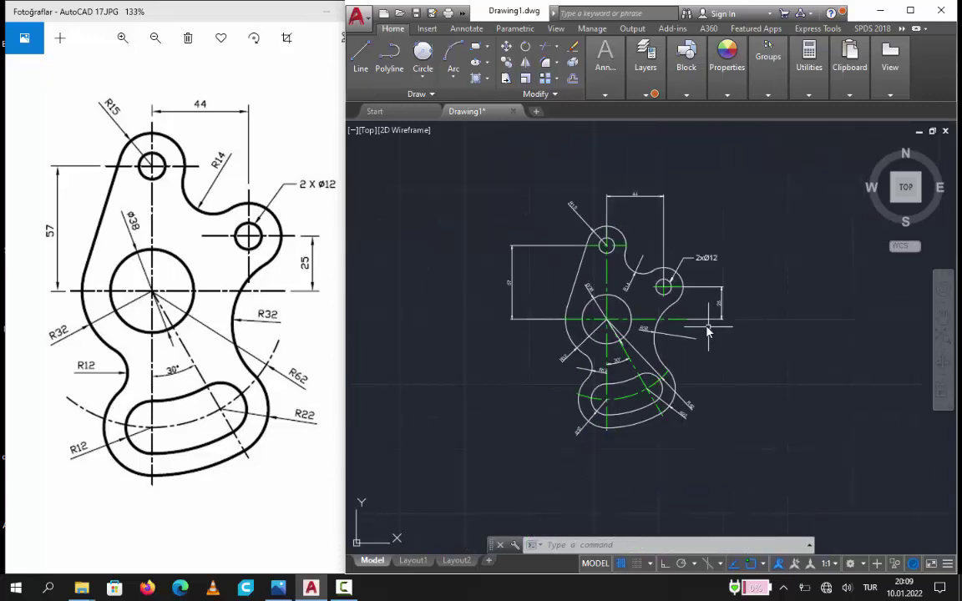
pyautogui.scroll(1, 685, 297)
pyautogui.scroll(-1, 684, 297)
pyautogui.scroll(1, 681, 302)
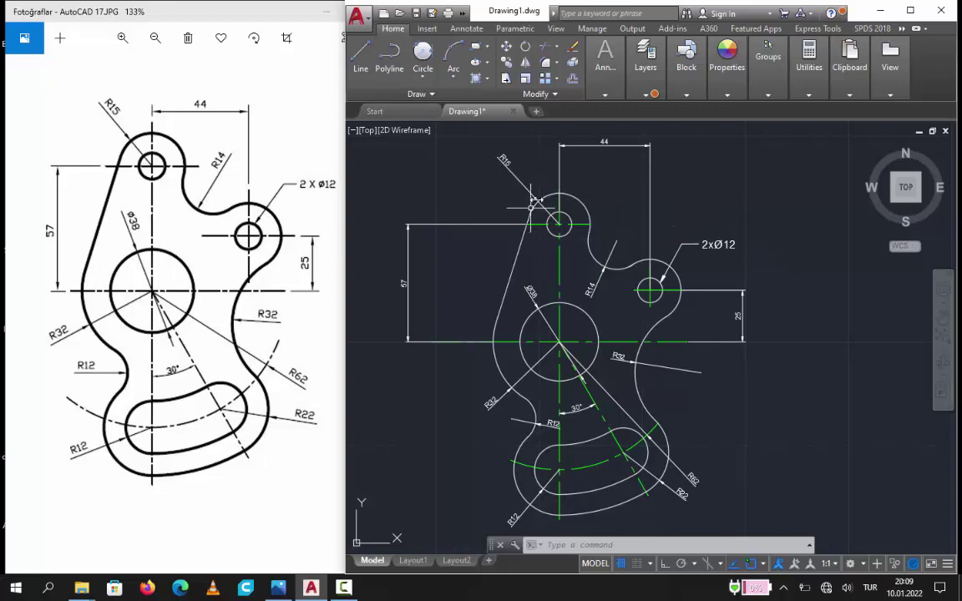
# Expand the Home tab's Annotation panel to reveal the Leader dropdown
pyautogui.click(601, 99)
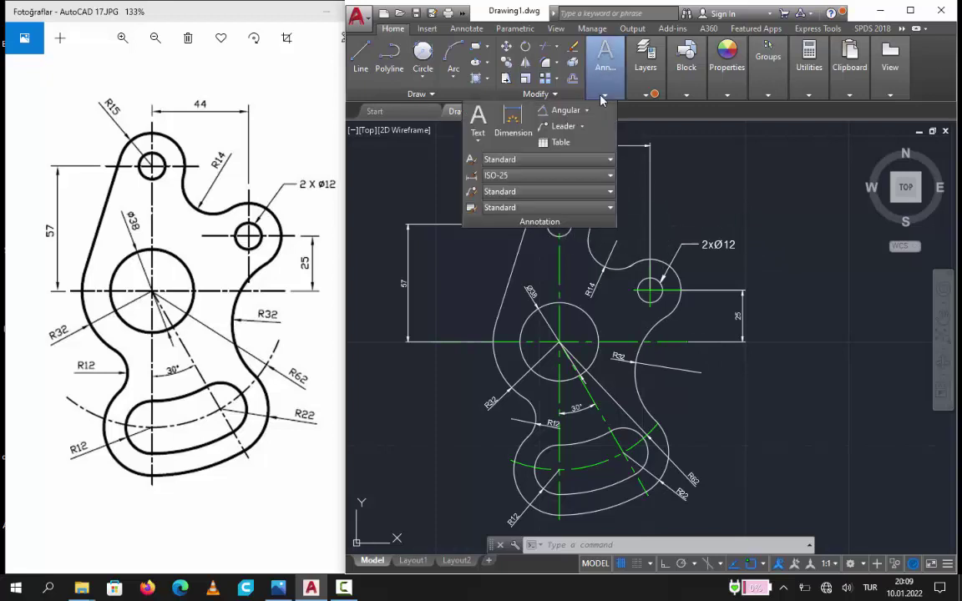